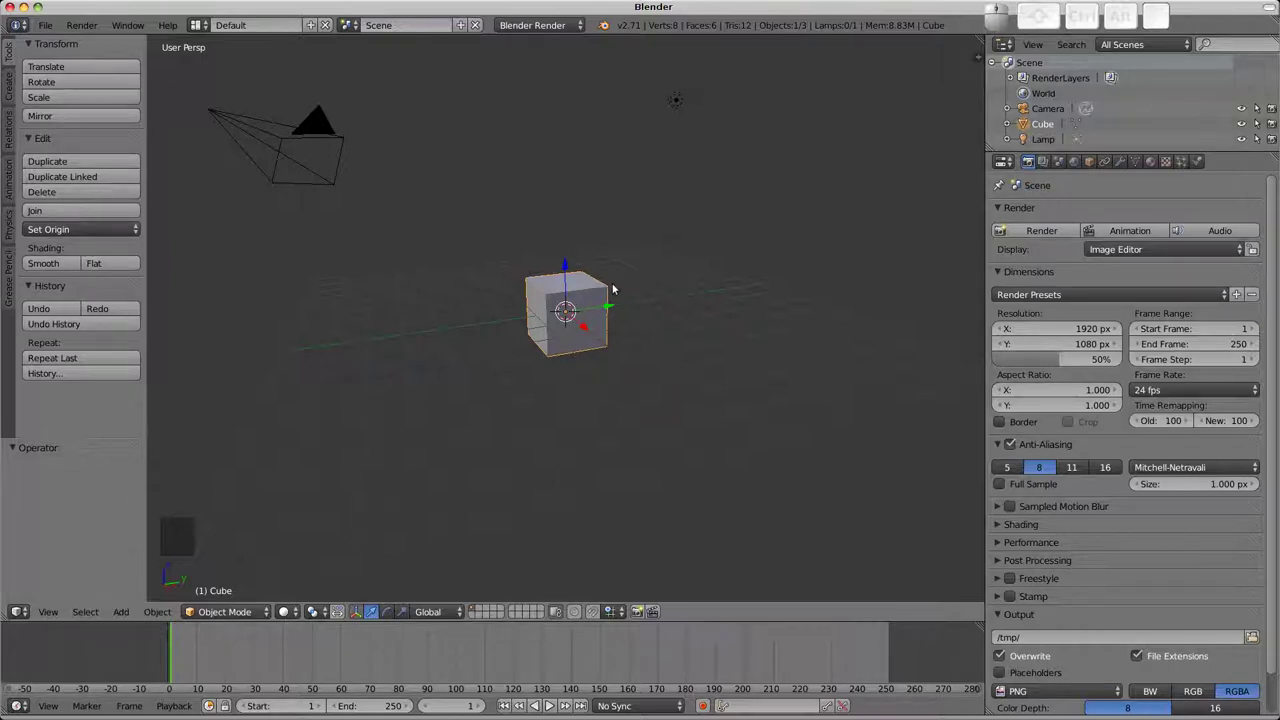
Orbit around the default cube, zoom in and out with the wheel and Ctrl-drag, then orbit again.
{"action": "middle_click_drag", "start_coordinate": [613, 289], "coordinate": [565, 313]}
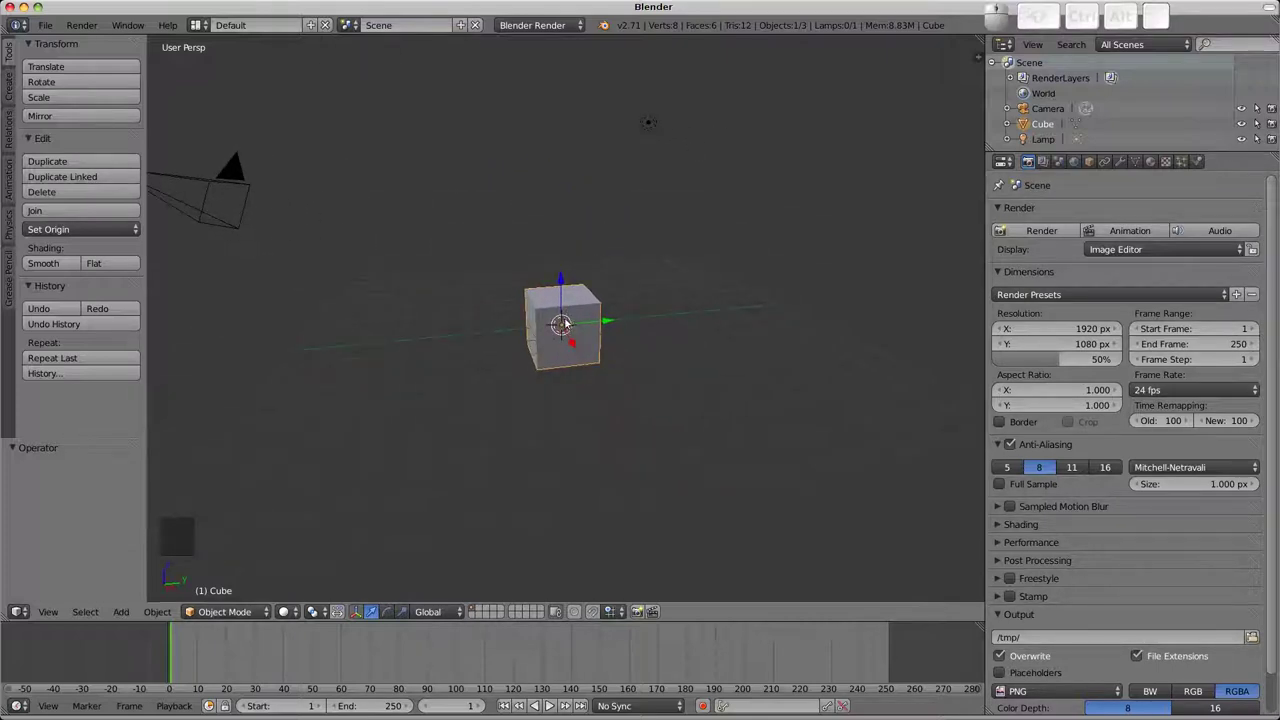
{"action": "scroll", "coordinate": [565, 323], "scroll_direction": "up", "scroll_amount": 6}
{"action": "scroll", "coordinate": [574, 313], "scroll_direction": "down", "scroll_amount": 6}
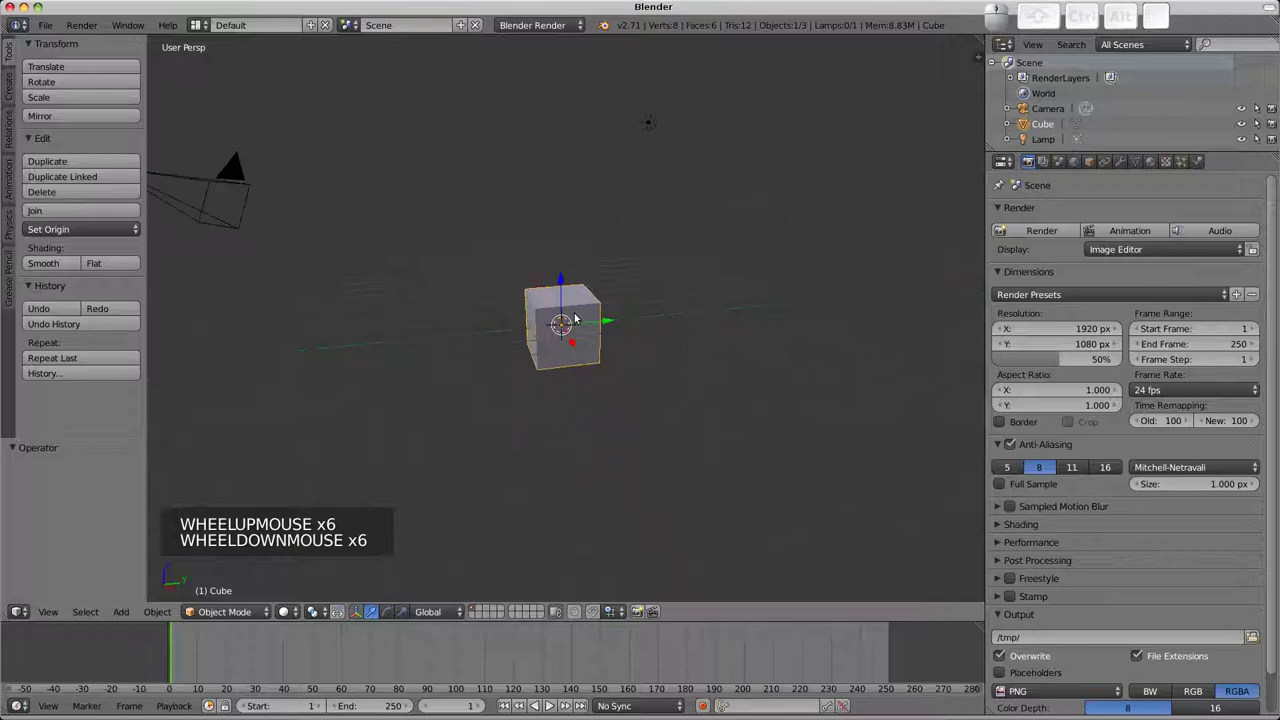
{"action": "key", "text": "ctrl"}
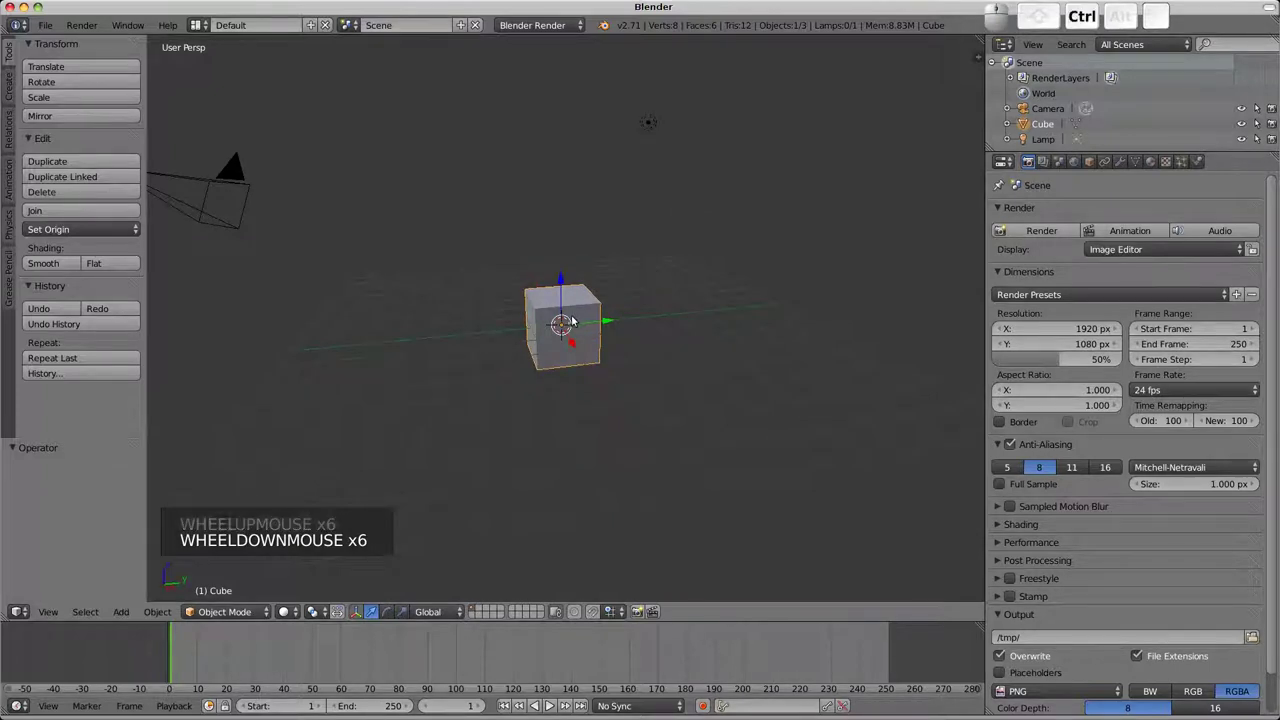
{"action": "mouse_move", "coordinate": [570, 322]}
{"action": "middle_mouse_down", "text": "ctrl"}
{"action": "mouse_move", "coordinate": [562, 211]}
{"action": "mouse_move", "coordinate": [568, 322]}
{"action": "mouse_move", "coordinate": [571, 237]}
{"action": "mouse_move", "coordinate": [583, 322]}
{"action": "middle_mouse_up", "text": "ctrl"}
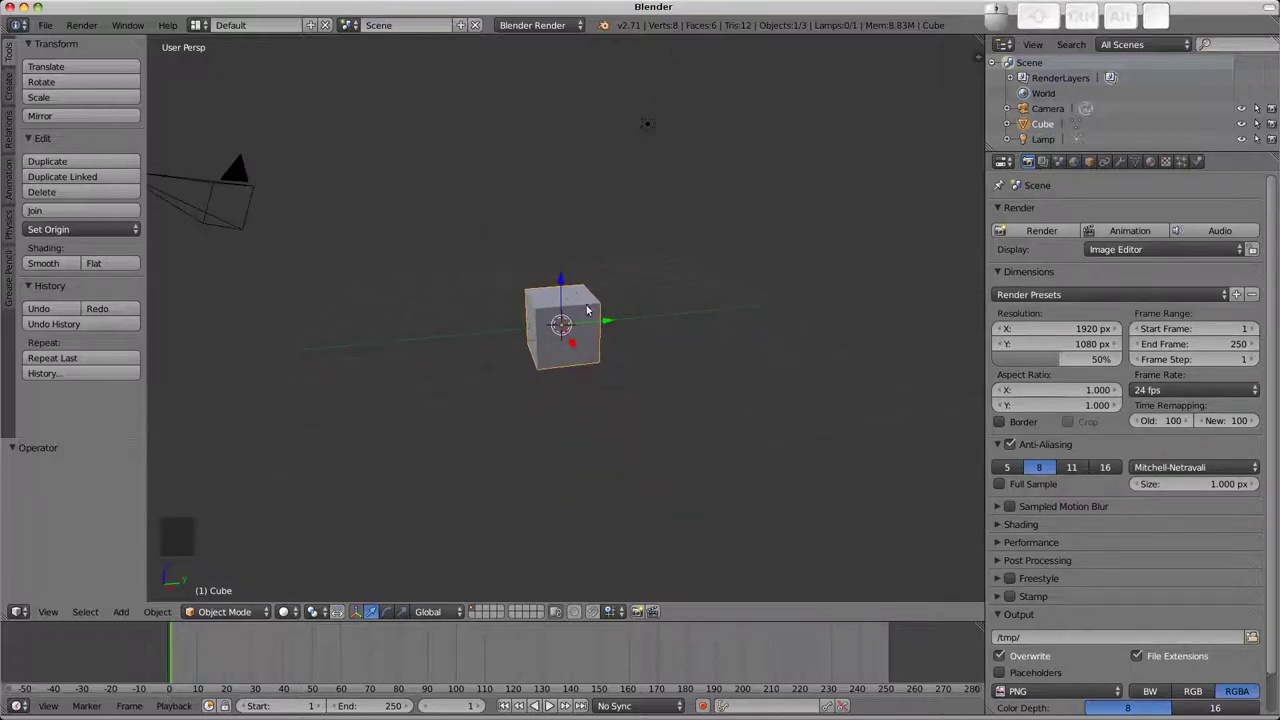
{"action": "middle_click_drag", "start_coordinate": [560, 290], "coordinate": [560, 288]}
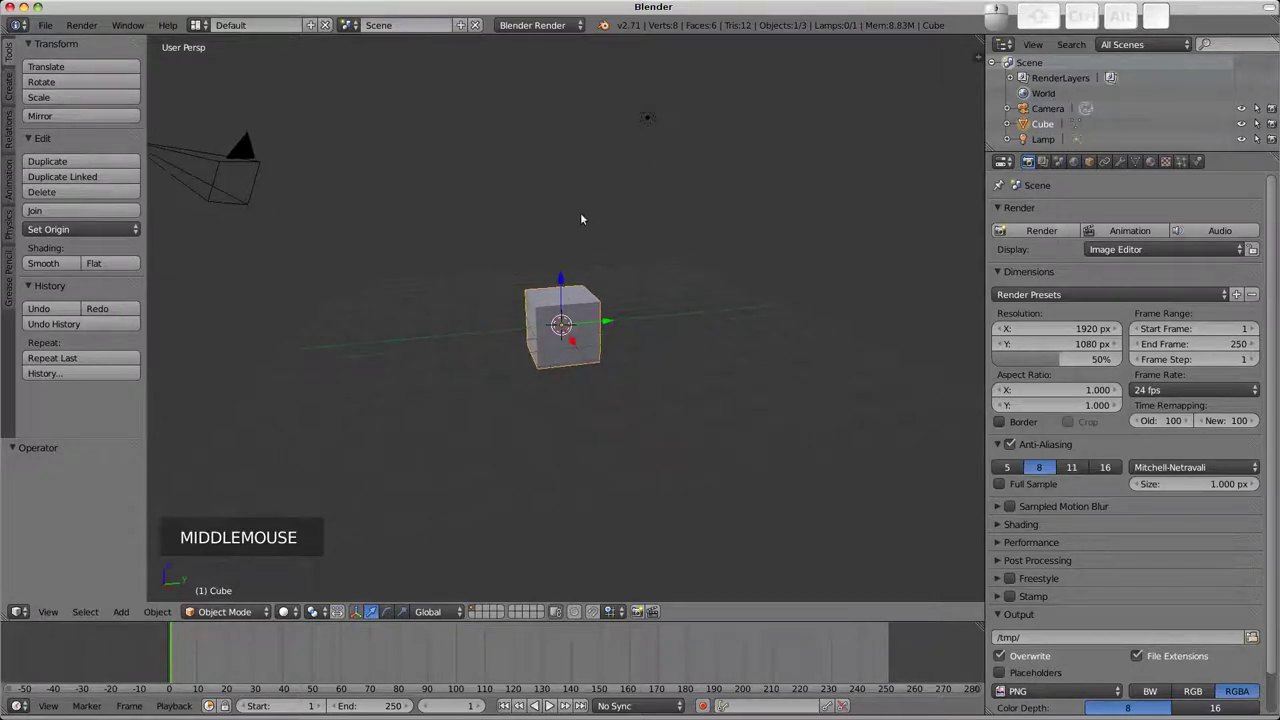
Enable Emulate 3 Button Mouse on the Input tab of User Preferences, then close the window.
{"action": "left_click", "coordinate": [46, 25]}
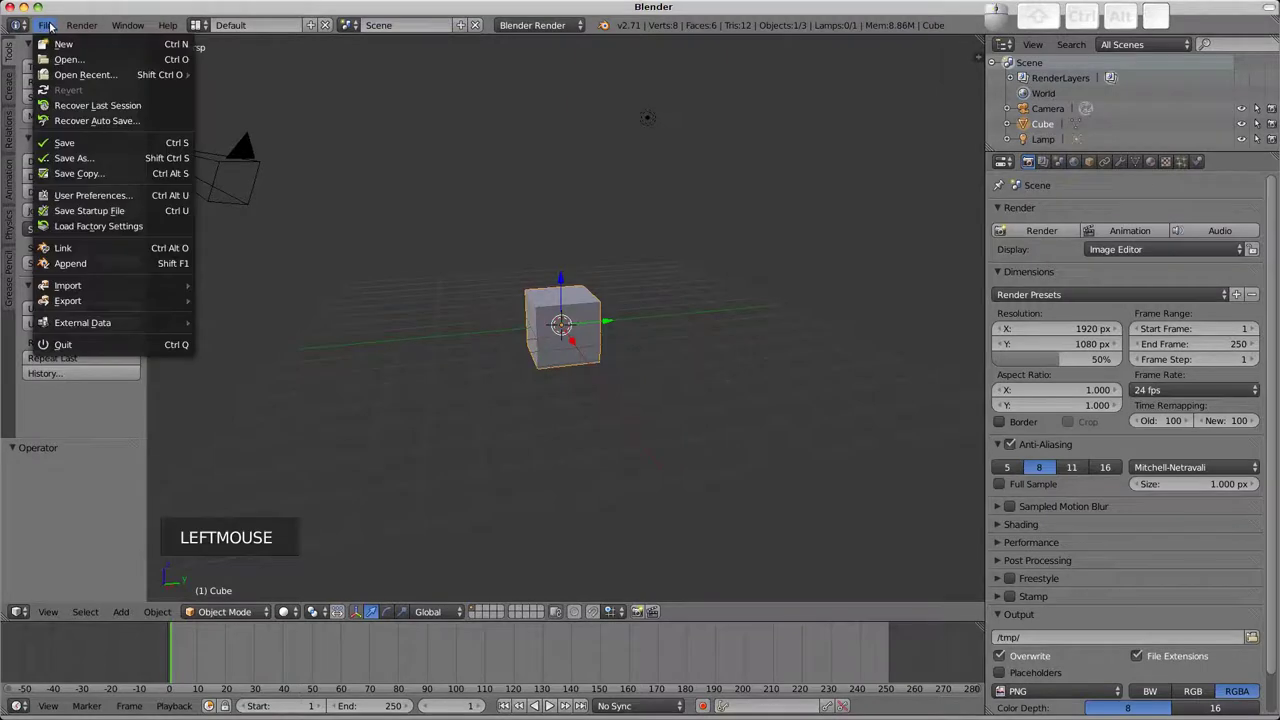
{"action": "left_click", "coordinate": [80, 197]}
{"action": "left_click_drag", "start_coordinate": [172, 13], "coordinate": [284, 58]}
{"action": "left_click", "coordinate": [330, 75]}
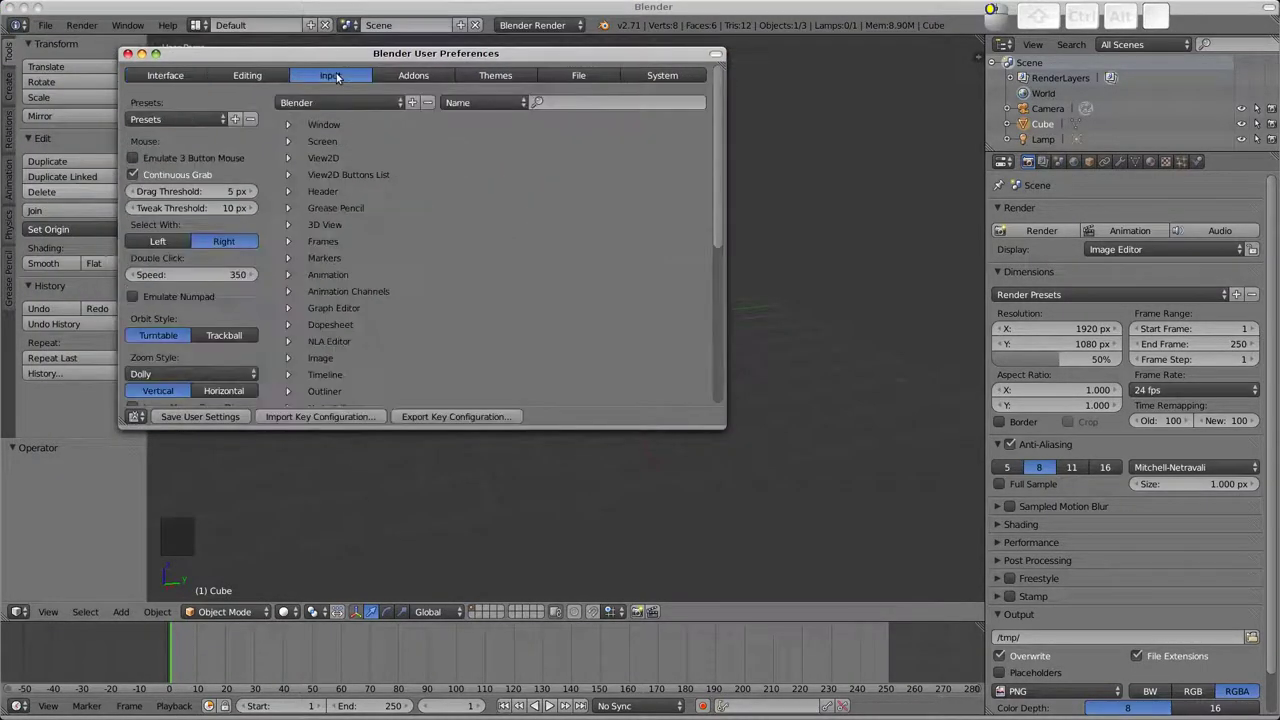
{"action": "left_click", "coordinate": [181, 158]}
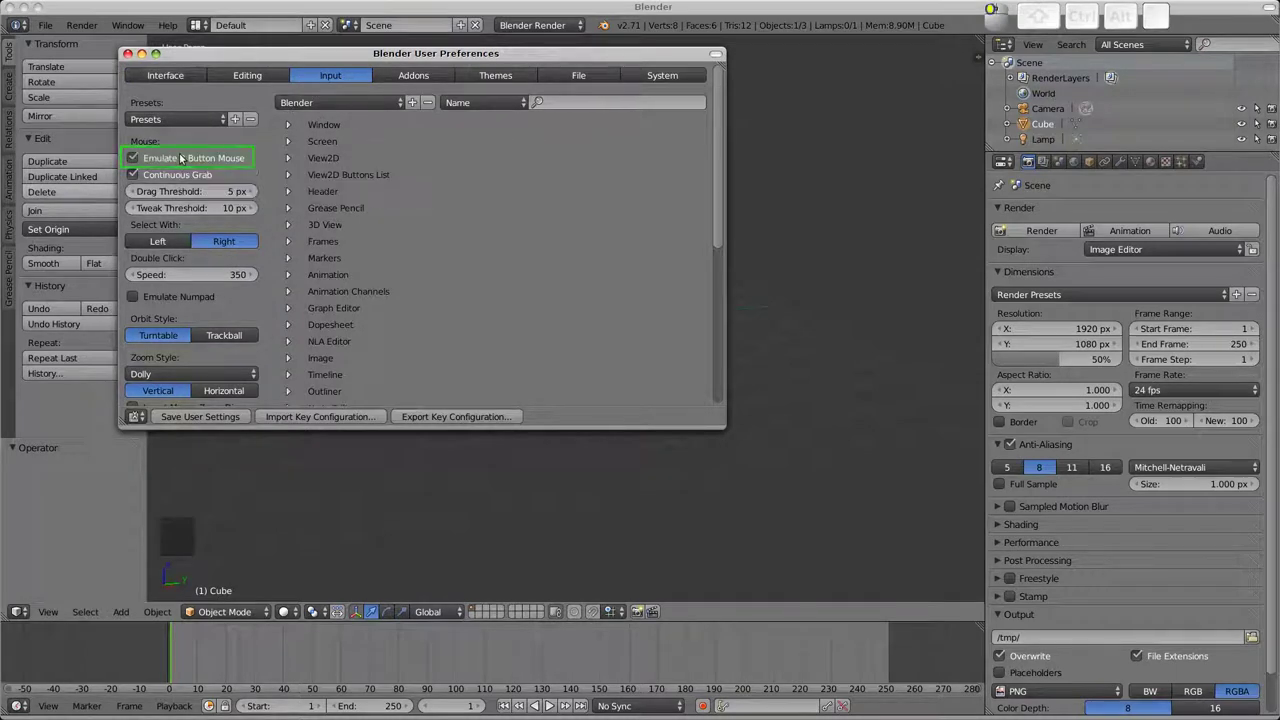
{"action": "left_click", "coordinate": [128, 53]}
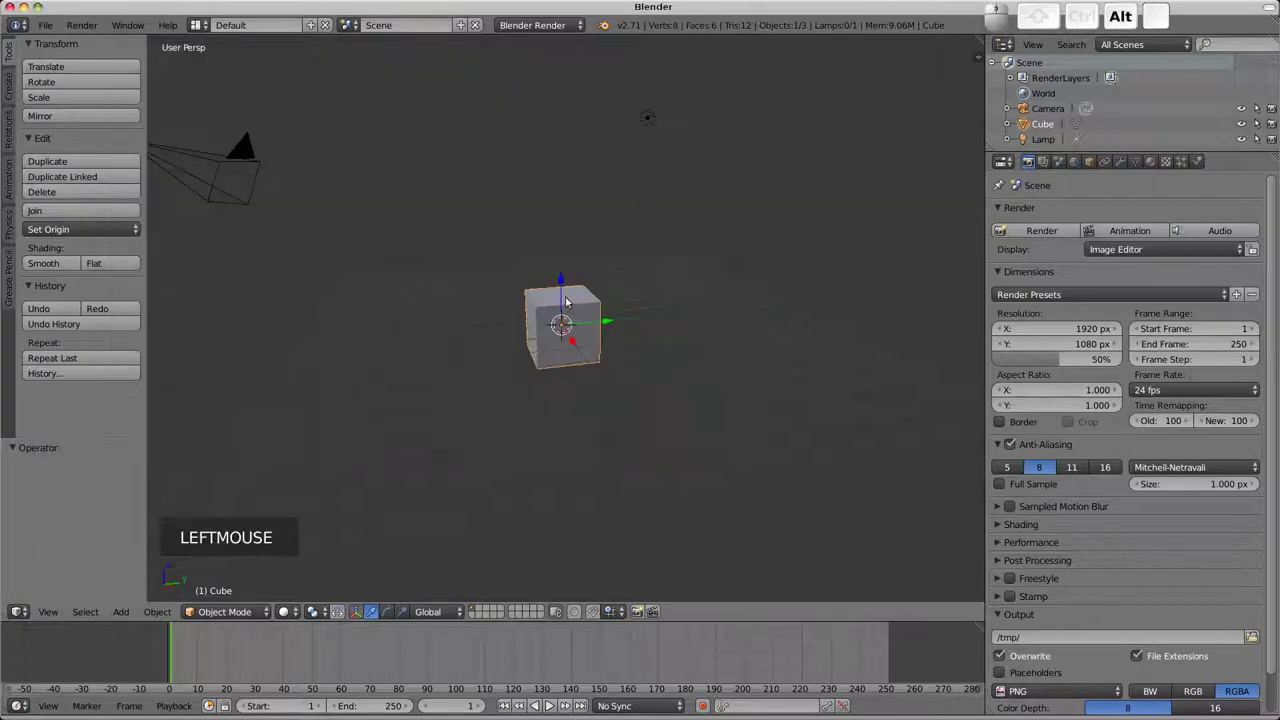
Orbit the view around the cube twice using Alt+left-drag.
{"action": "mouse_move", "coordinate": [568, 305]}
{"action": "left_mouse_down", "text": "alt"}
{"action": "mouse_move", "coordinate": [590, 327]}
{"action": "mouse_move", "coordinate": [662, 293]}
{"action": "mouse_move", "coordinate": [541, 301]}
{"action": "mouse_move", "coordinate": [593, 309]}
{"action": "mouse_move", "coordinate": [550, 298]}
{"action": "mouse_move", "coordinate": [572, 305]}
{"action": "mouse_move", "coordinate": [606, 218]}
{"action": "mouse_move", "coordinate": [505, 220]}
{"action": "mouse_move", "coordinate": [583, 343]}
{"action": "mouse_move", "coordinate": [610, 312]}
{"action": "mouse_move", "coordinate": [547, 311]}
{"action": "mouse_move", "coordinate": [548, 238]}
{"action": "mouse_move", "coordinate": [552, 335]}
{"action": "mouse_move", "coordinate": [549, 233]}
{"action": "mouse_move", "coordinate": [552, 340]}
{"action": "mouse_move", "coordinate": [567, 283]}
{"action": "left_mouse_up", "text": "alt"}
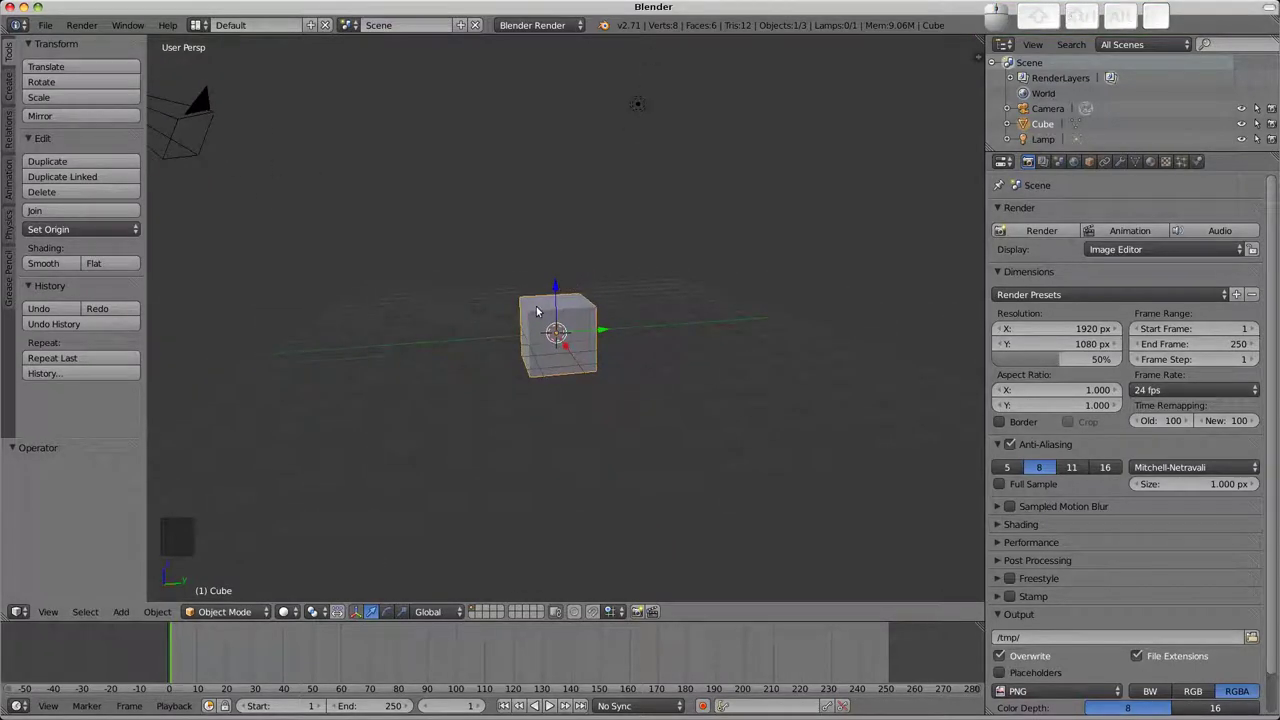
{"action": "middle_click_drag", "start_coordinate": [536, 312], "coordinate": [815, 302]}
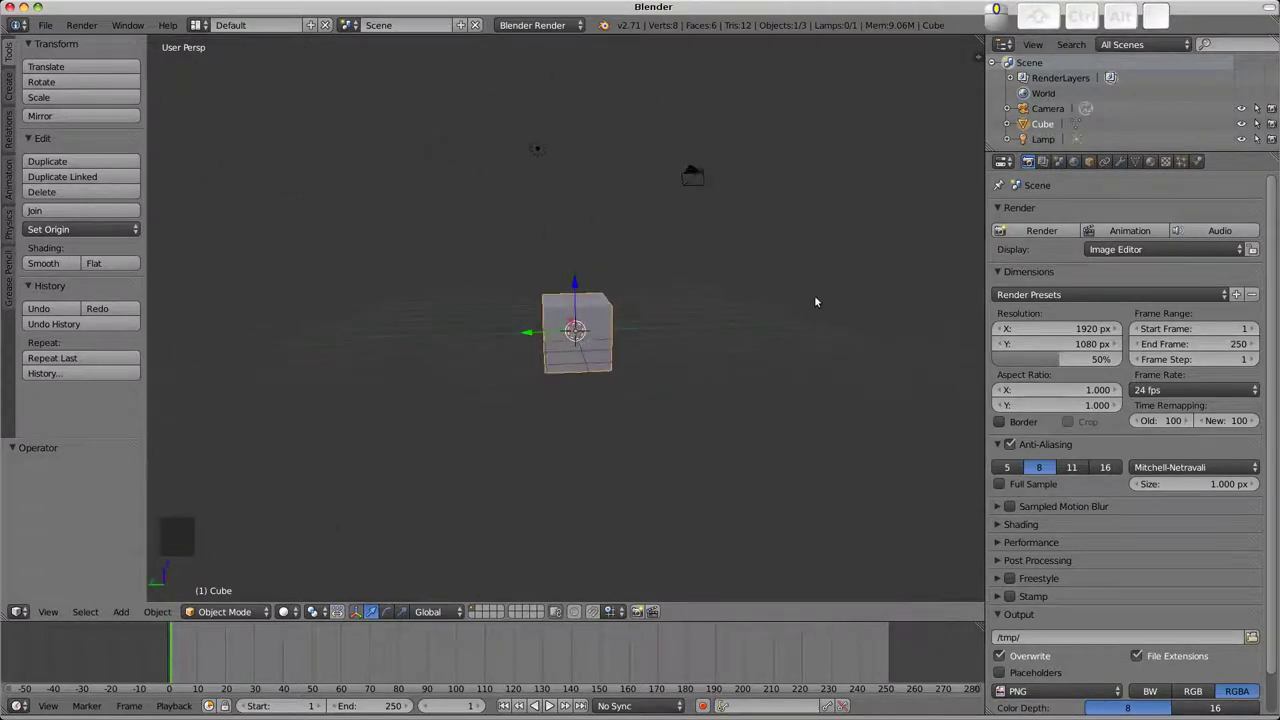
Keep Zoom Style at Dolly in the Input preferences and test zooming in on the cube.
{"action": "key", "text": "ctrl+alt+u"}
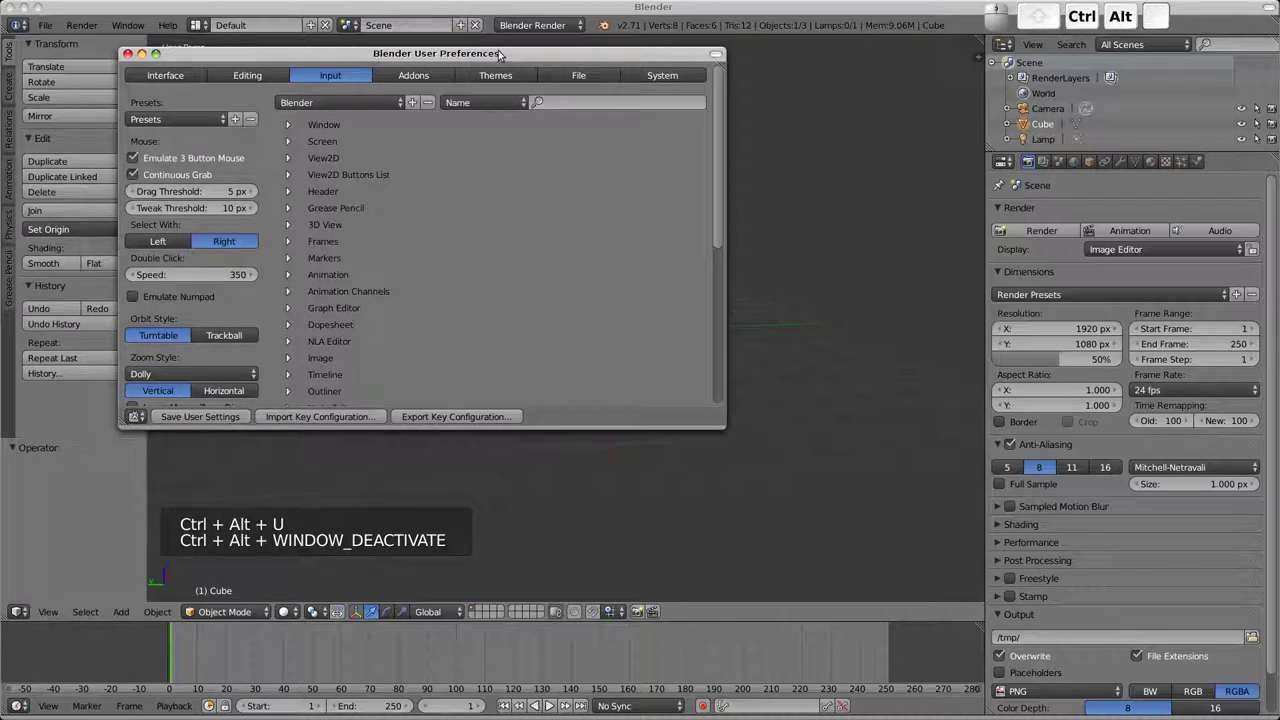
{"action": "left_click_drag", "start_coordinate": [499, 55], "coordinate": [892, 174]}
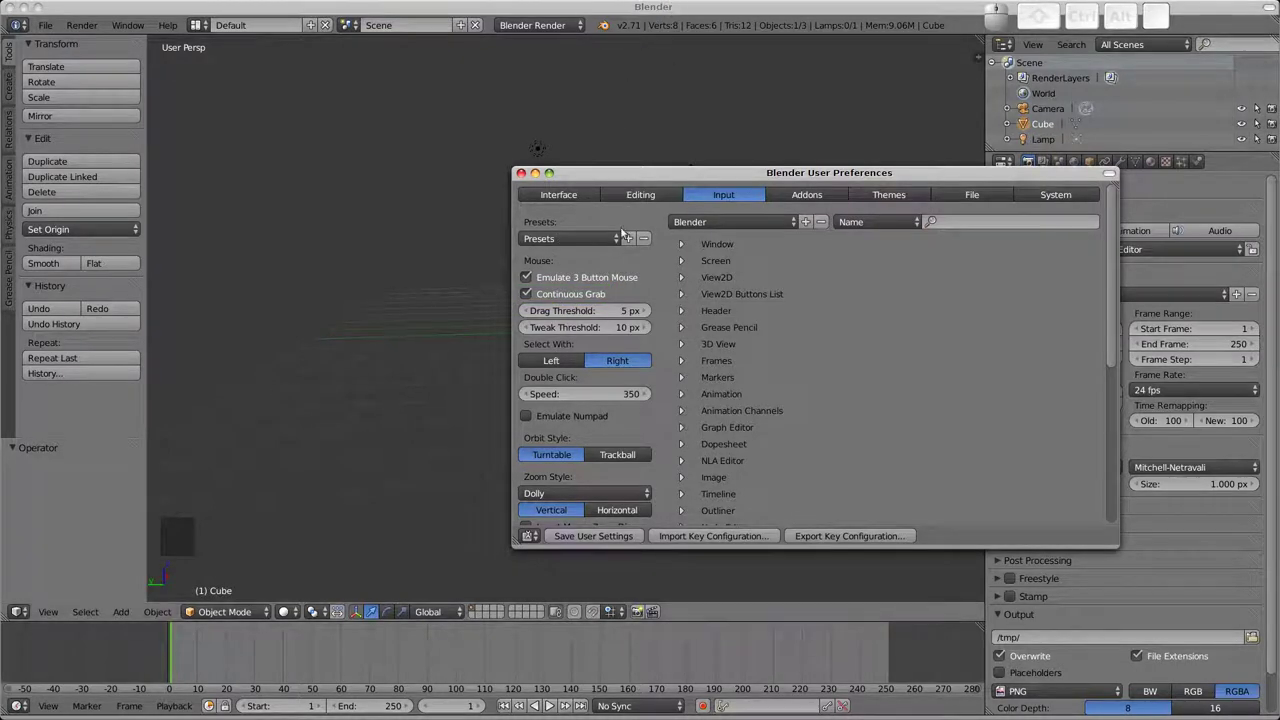
{"action": "scroll", "coordinate": [558, 382], "scroll_direction": "down", "scroll_amount": 4}
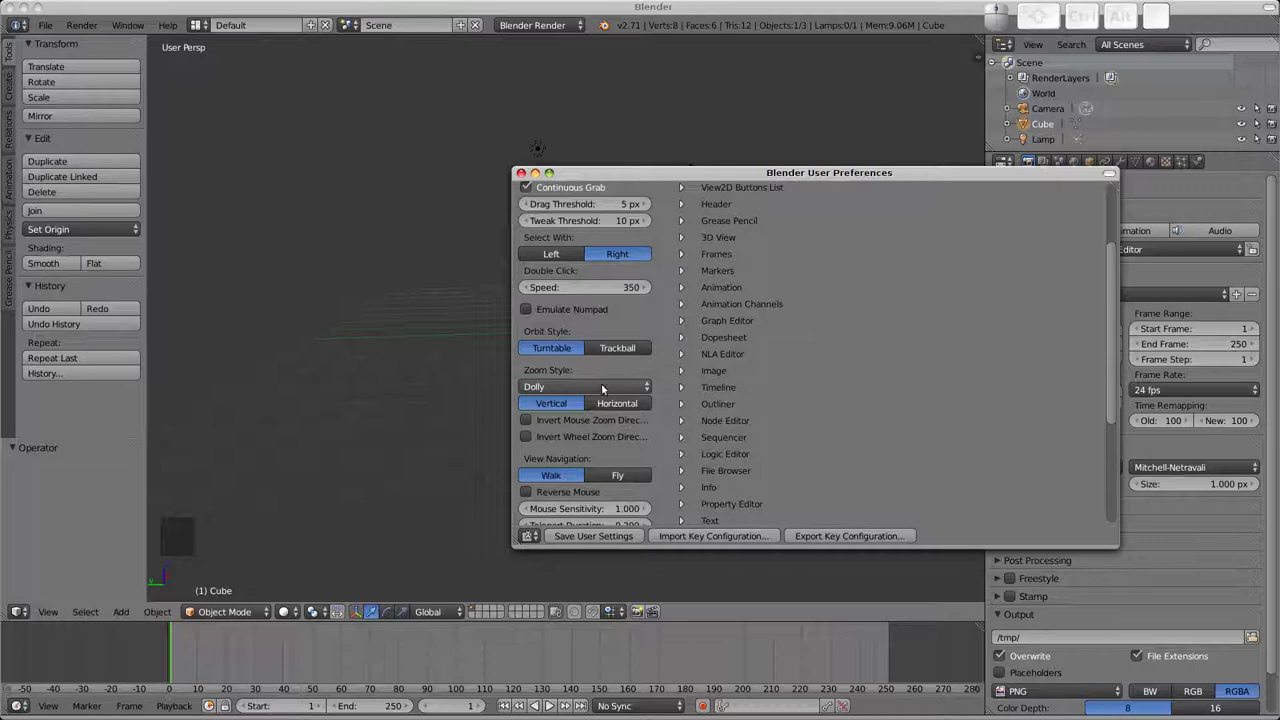
{"action": "left_click", "coordinate": [602, 387]}
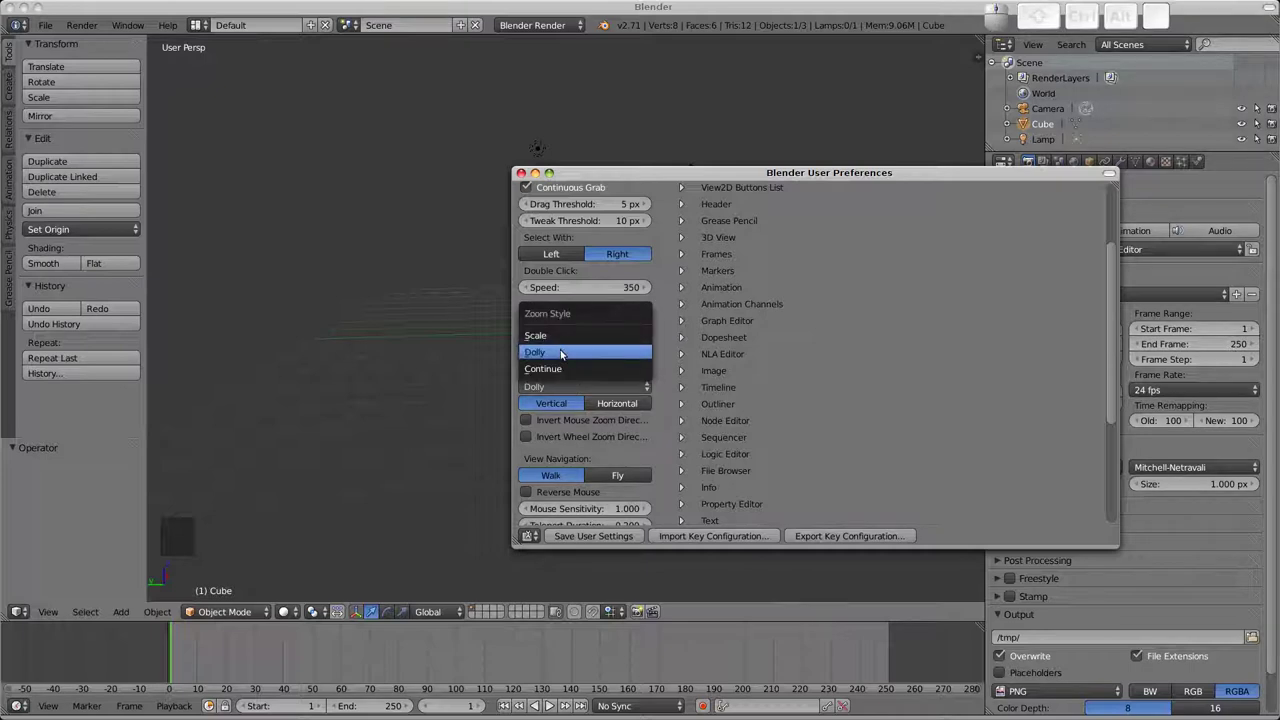
{"action": "left_click", "coordinate": [561, 353]}
{"action": "left_click", "coordinate": [633, 144]}
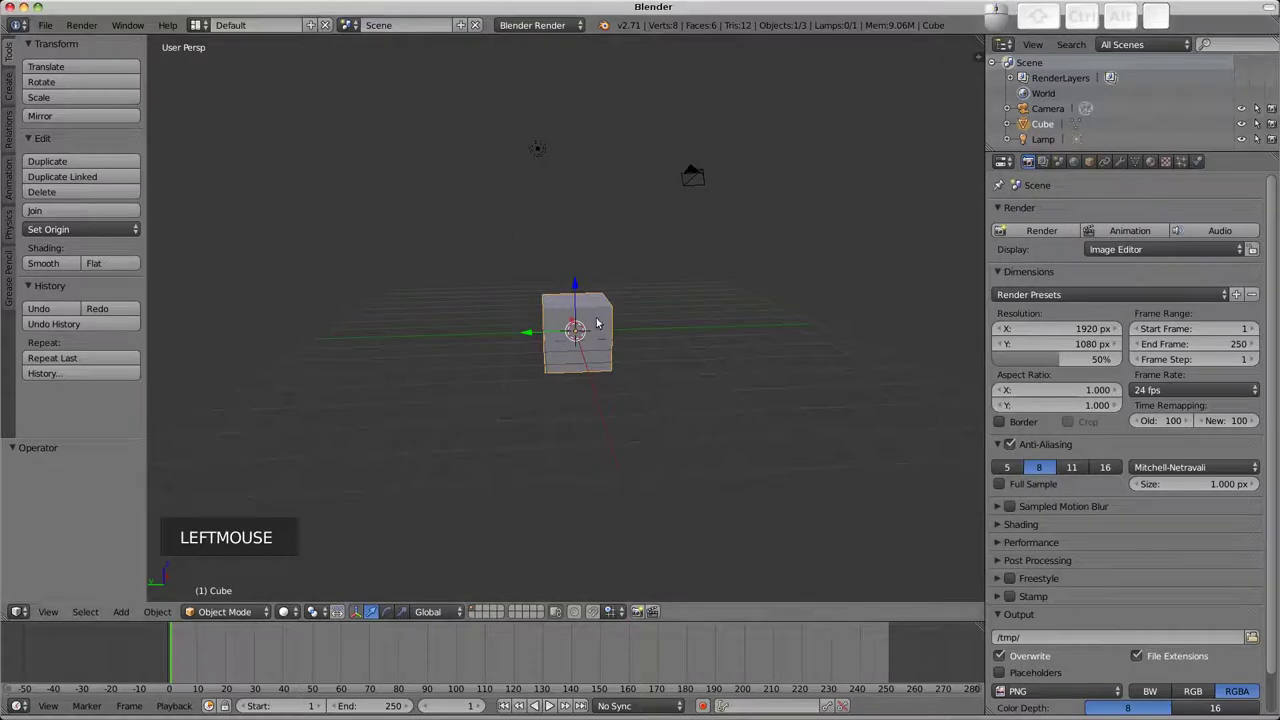
{"action": "middle_click_drag", "start_coordinate": [593, 317], "coordinate": [582, 280], "text": "ctrl"}
Change Zoom Style to Continue and go back to the 3D view.
{"action": "key", "text": "ctrl+alt+u"}
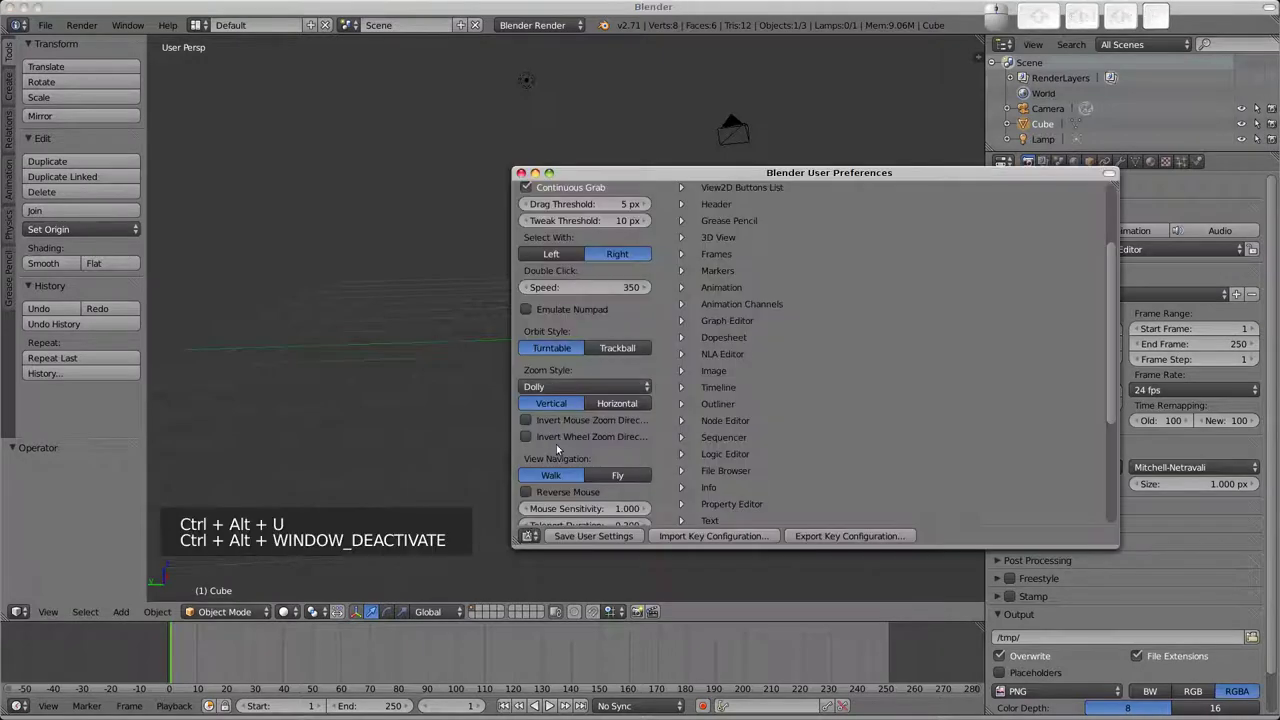
{"action": "left_click", "coordinate": [565, 391]}
{"action": "left_click", "coordinate": [572, 373]}
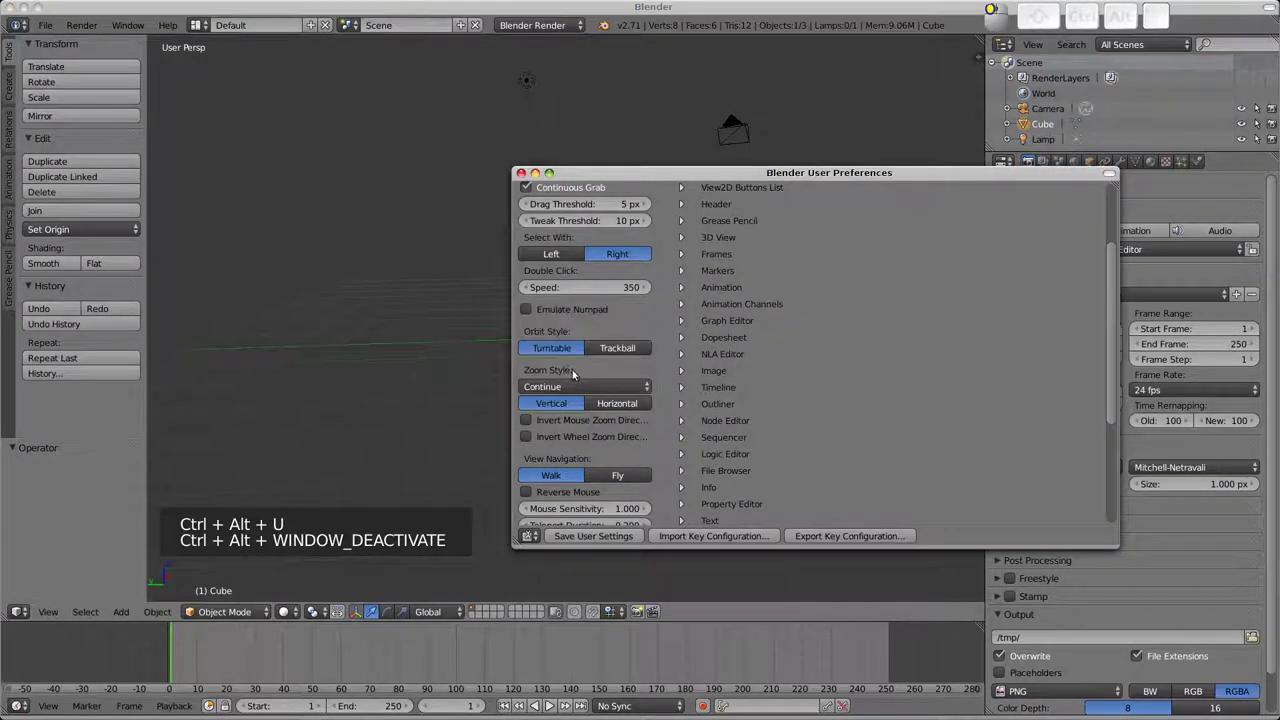
{"action": "left_click", "coordinate": [652, 12]}
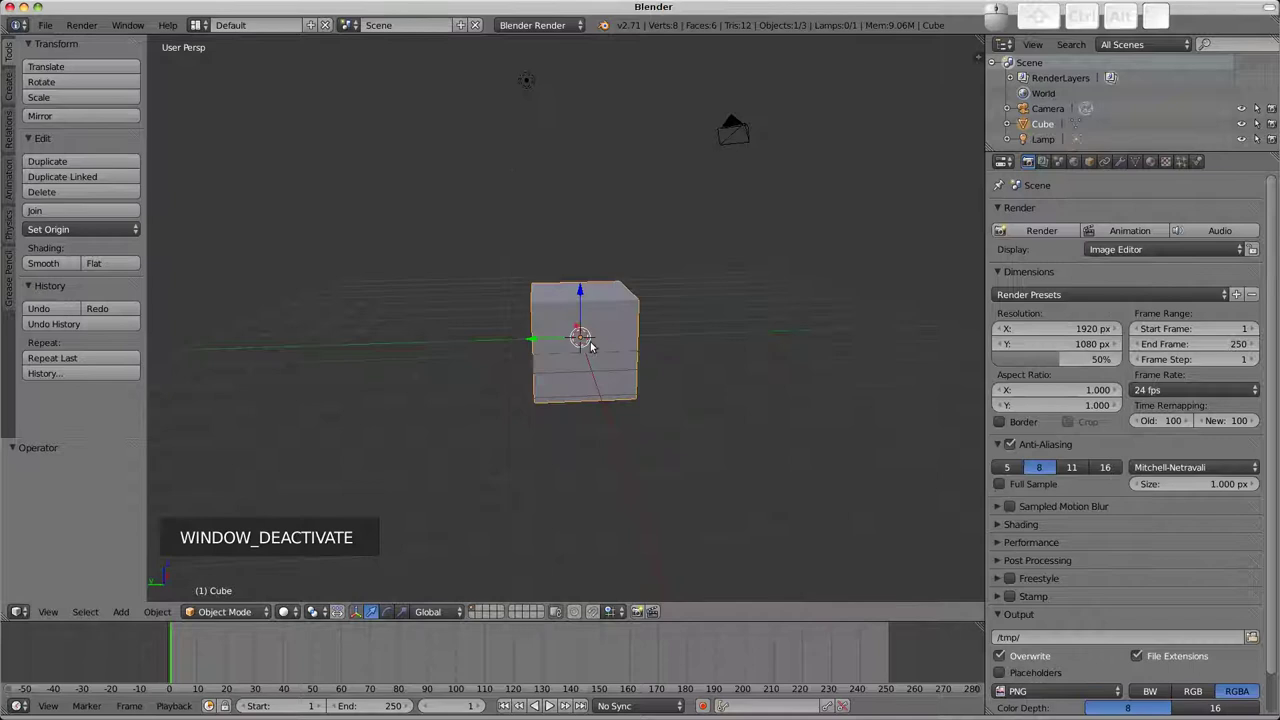
Test continuous zoom: zoom in until the cube fills the view, then out until everything disappears.
{"action": "middle_click_drag", "start_coordinate": [590, 346], "coordinate": [581, 305], "text": "ctrl"}
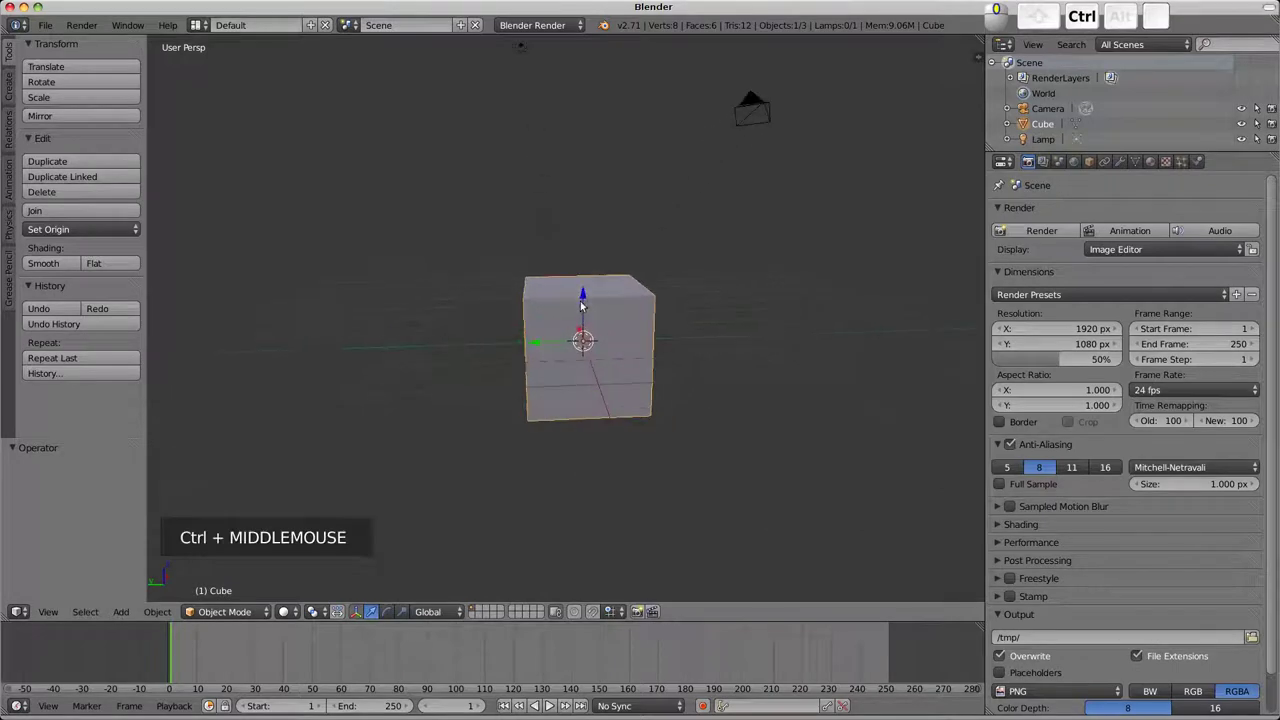
{"action": "middle_click_drag", "start_coordinate": [629, 224], "coordinate": [610, 580], "text": "ctrl"}
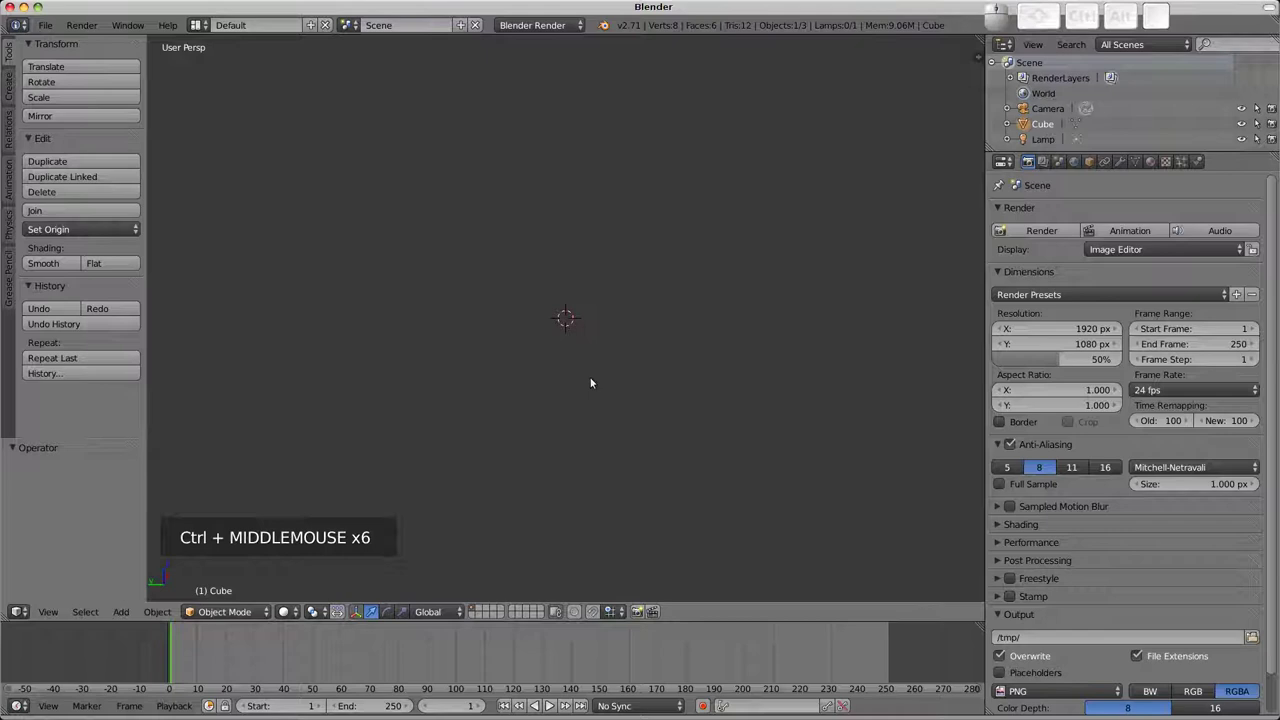
{"action": "middle_click_drag", "start_coordinate": [570, 320], "coordinate": [540, 313], "text": "ctrl"}
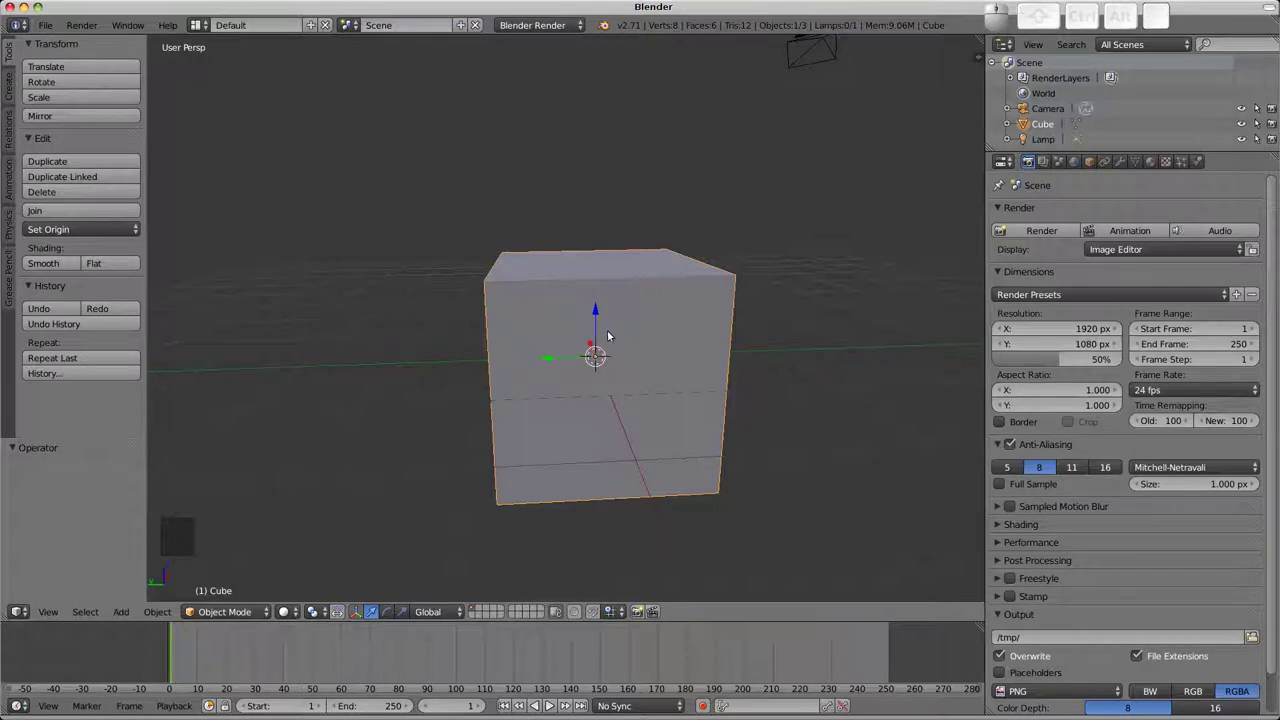
{"action": "middle_click_drag", "start_coordinate": [609, 335], "coordinate": [601, 334], "text": "ctrl"}
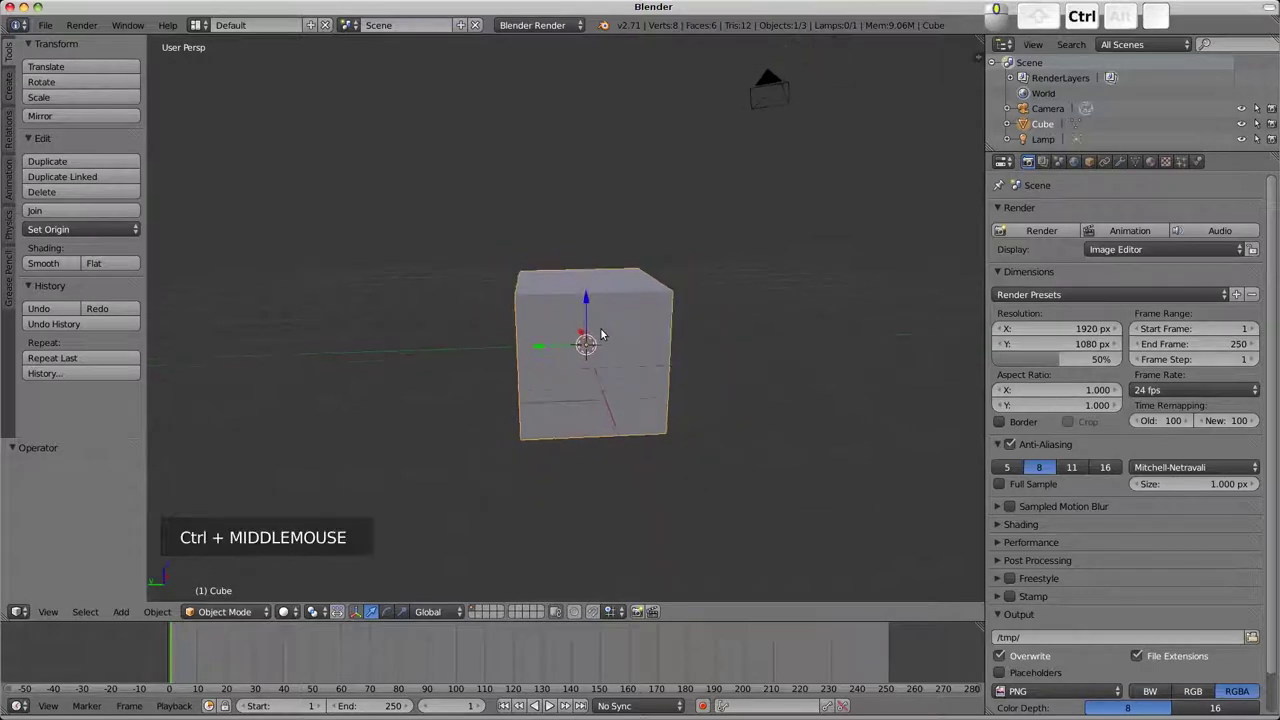
{"action": "middle_click_drag", "start_coordinate": [600, 418], "coordinate": [599, 568], "text": "ctrl"}
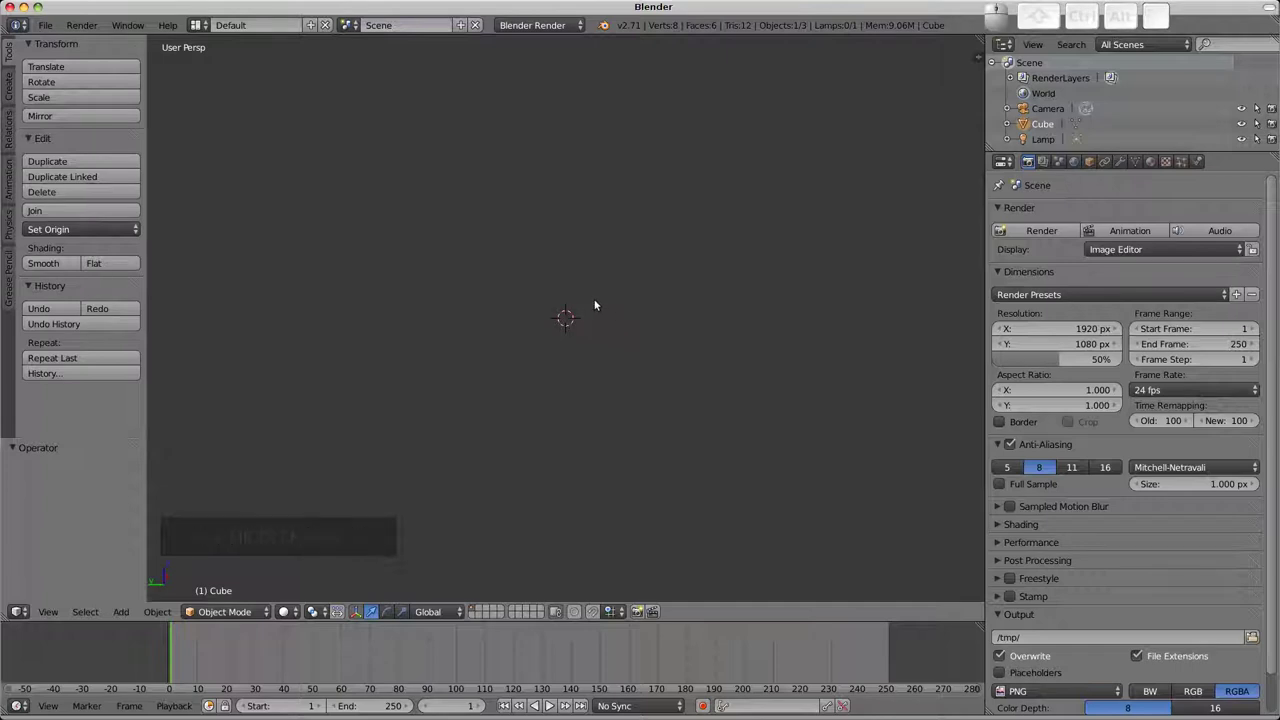
Frame all objects with Home, then select the Cube and centre the view on it.
{"action": "key", "text": "Home"}
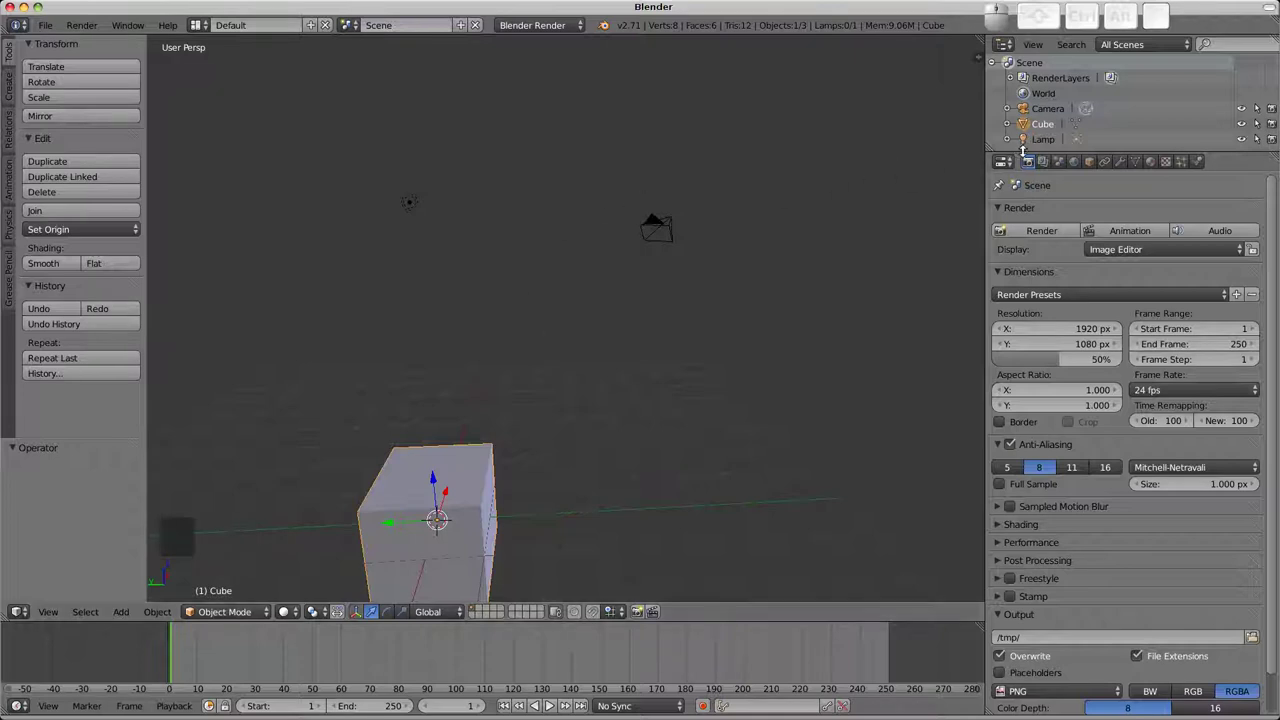
{"action": "left_click", "coordinate": [1046, 124]}
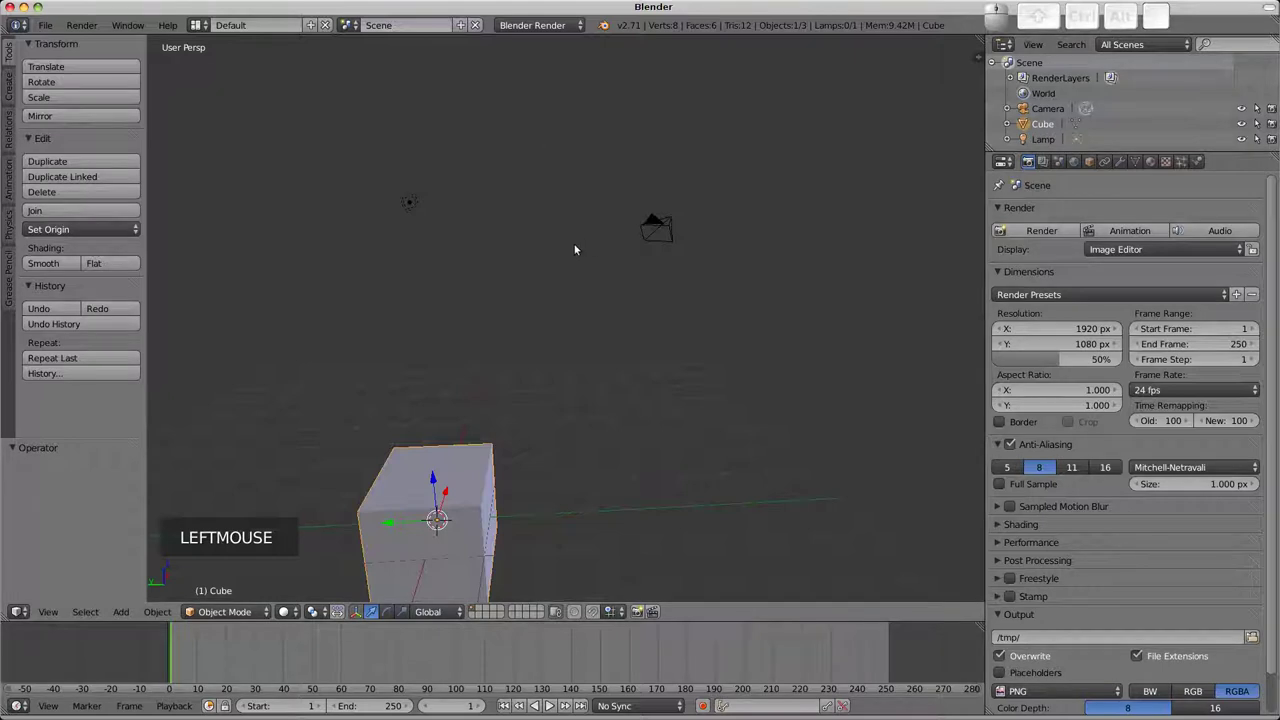
{"action": "key", "text": "KP_Decimal"}
{"action": "scroll", "coordinate": [573, 243], "scroll_direction": "down", "scroll_amount": 6}
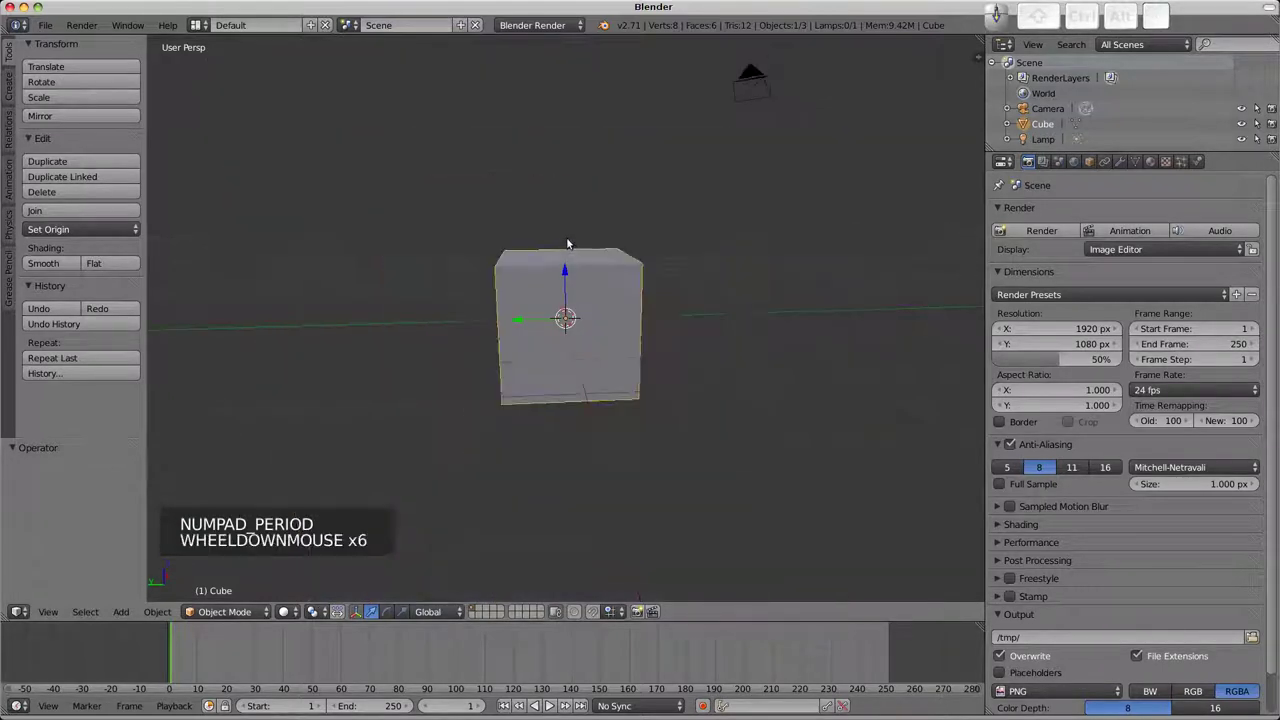
{"action": "middle_click_drag", "start_coordinate": [548, 295], "coordinate": [558, 300]}
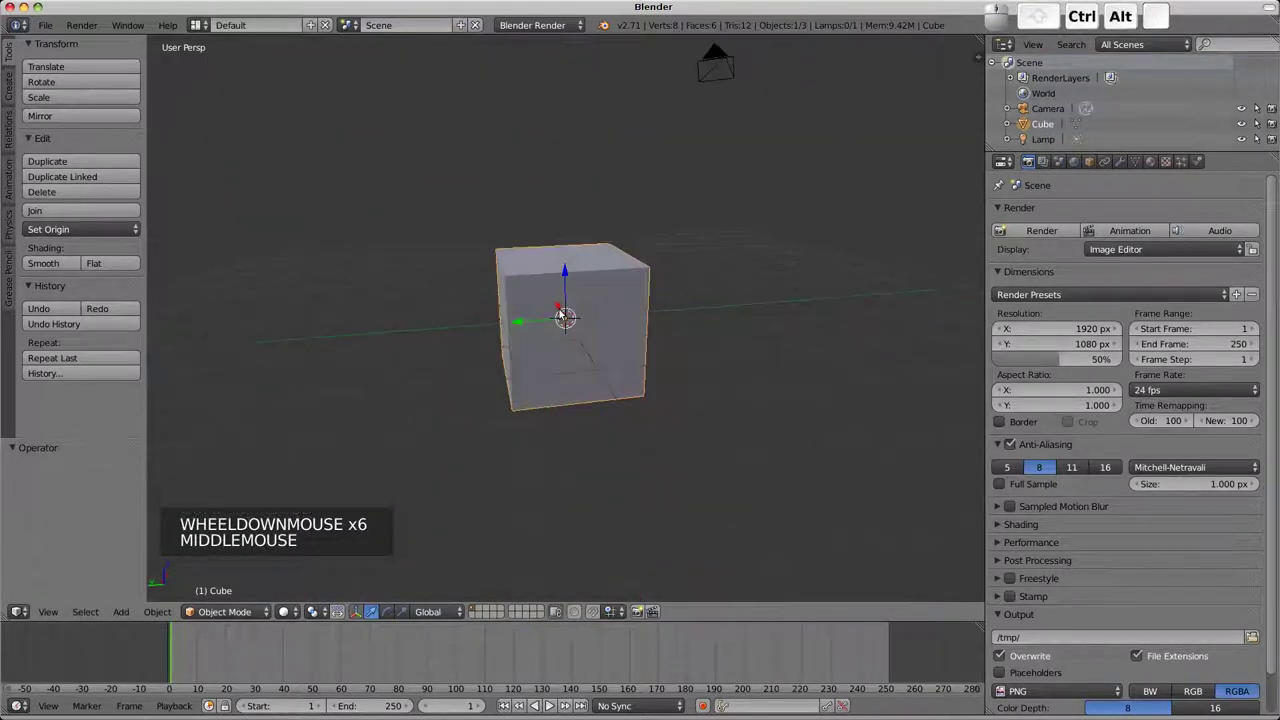
Switch Orbit Style to Trackball and orbit the cube freely to several tilted angles.
{"action": "key", "text": "ctrl+alt+u"}
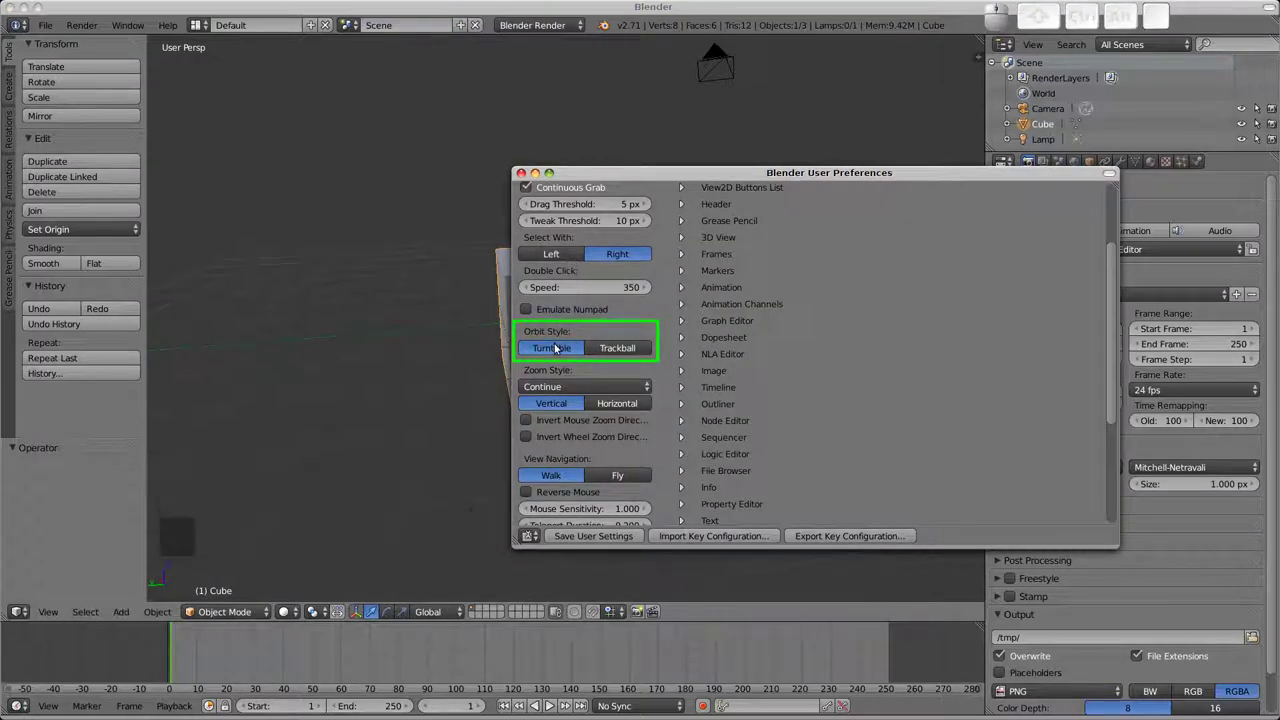
{"action": "left_click", "coordinate": [884, 181]}
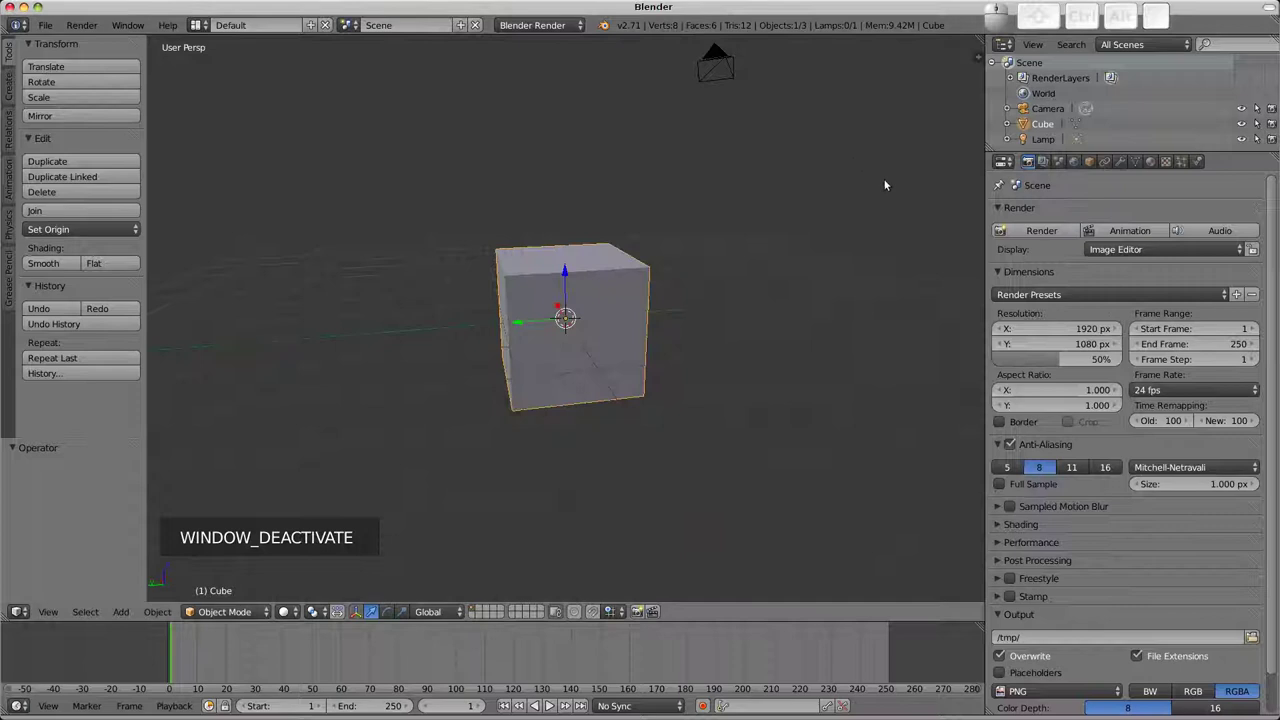
{"action": "middle_click_drag", "start_coordinate": [972, 85], "coordinate": [606, 350]}
{"action": "key", "text": "ctrl+alt+u"}
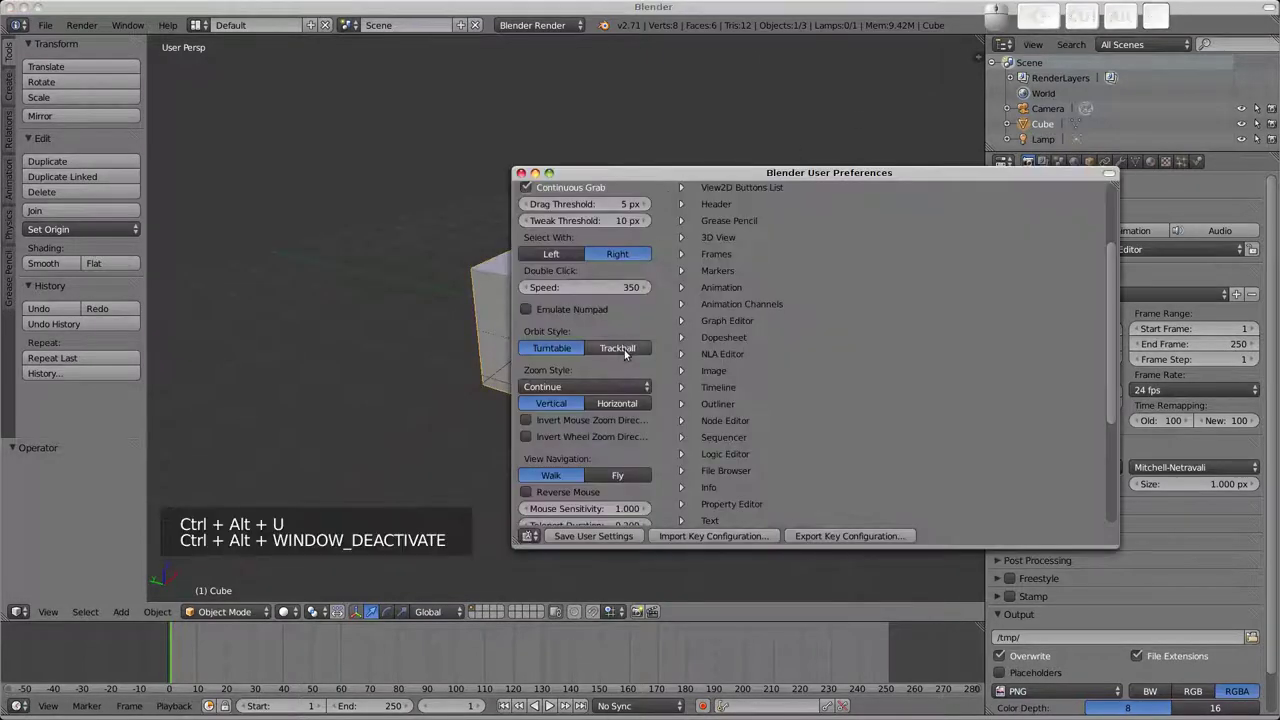
{"action": "left_click", "coordinate": [622, 349]}
{"action": "left_click", "coordinate": [892, 156]}
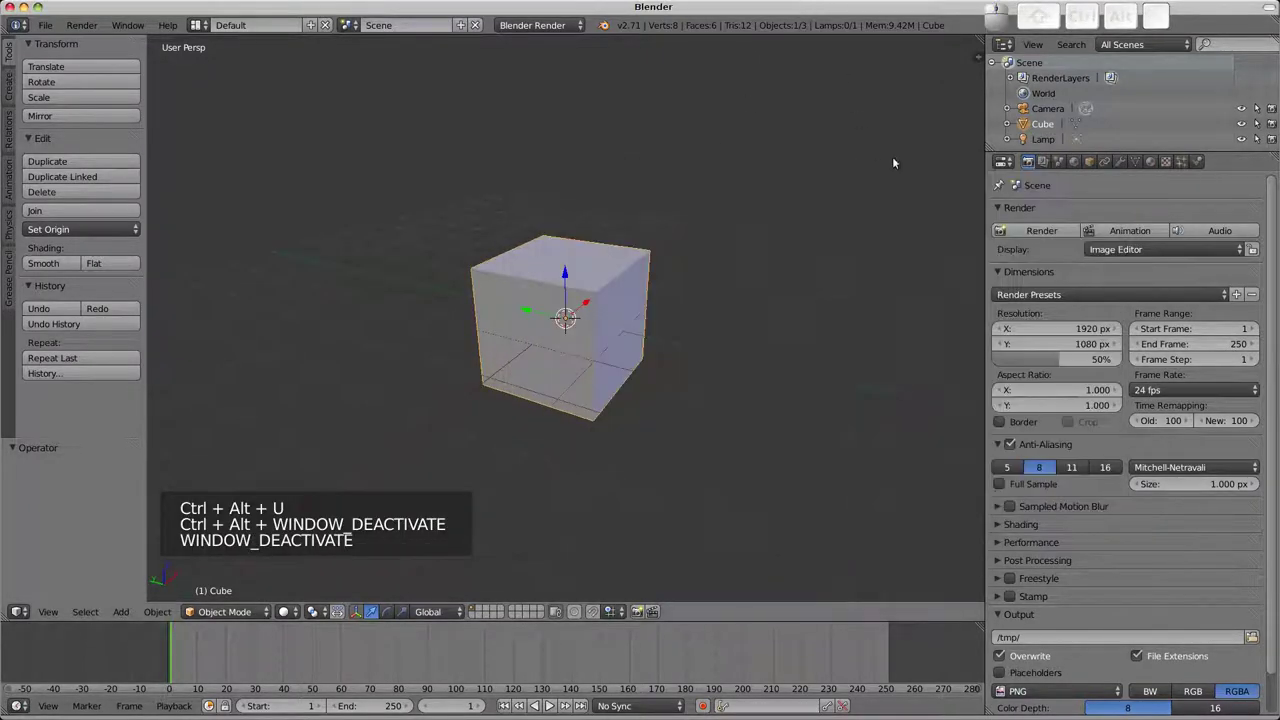
{"action": "middle_click_drag", "start_coordinate": [330, 200], "coordinate": [165, 384]}
{"action": "middle_click_drag", "start_coordinate": [1023, 329], "coordinate": [834, 138]}
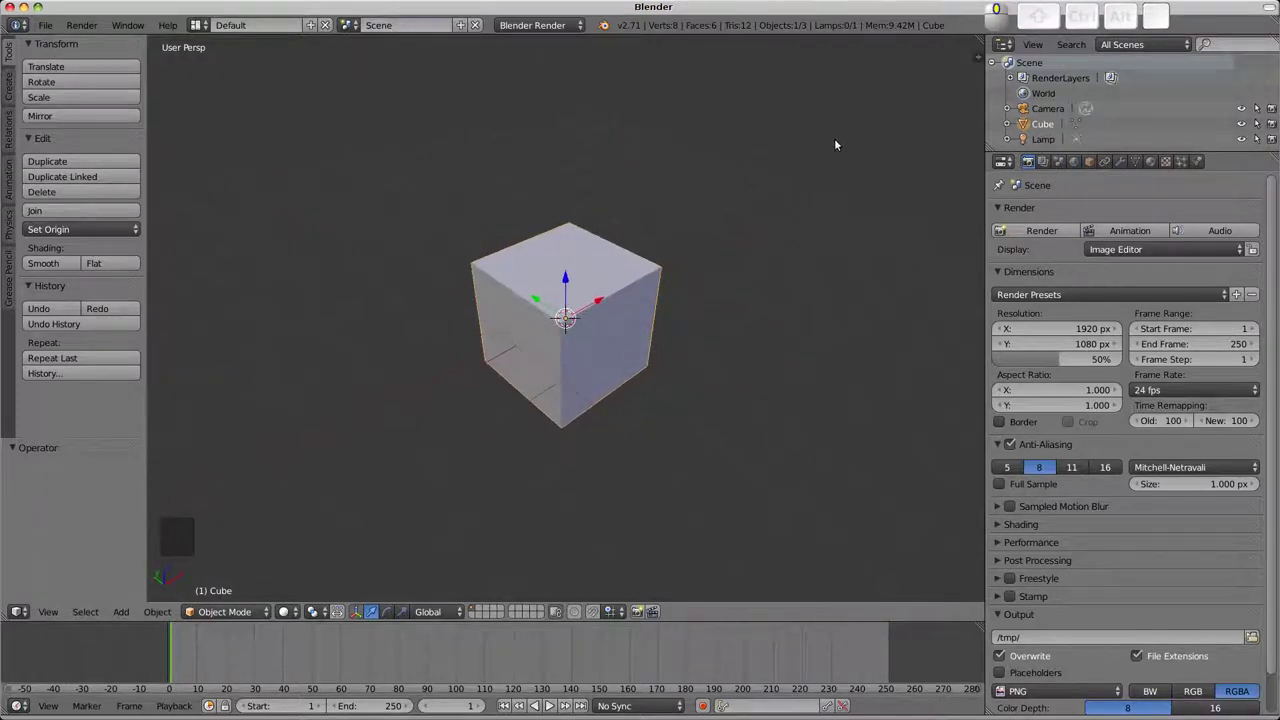
{"action": "middle_click_drag", "start_coordinate": [692, 350], "coordinate": [913, 208]}
Set Orbit Style back to Turntable and close the preferences.
{"action": "key", "text": "ctrl+alt+u"}
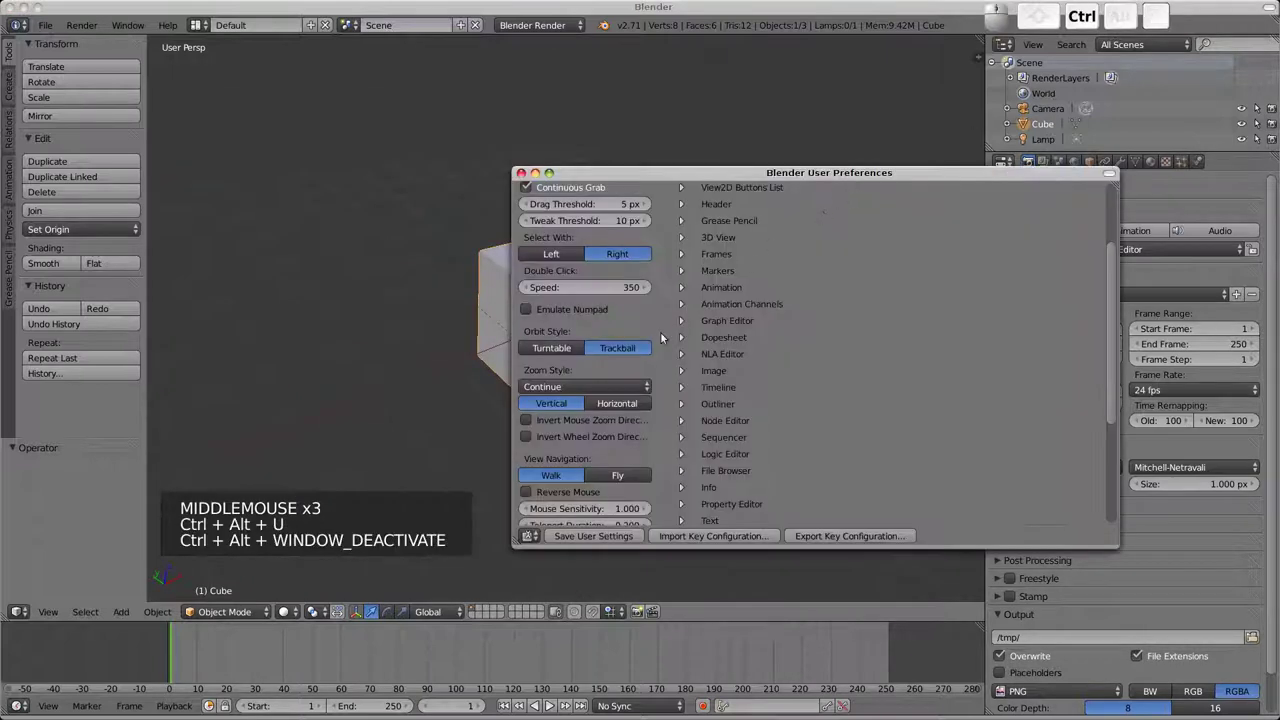
{"action": "left_click", "coordinate": [552, 348]}
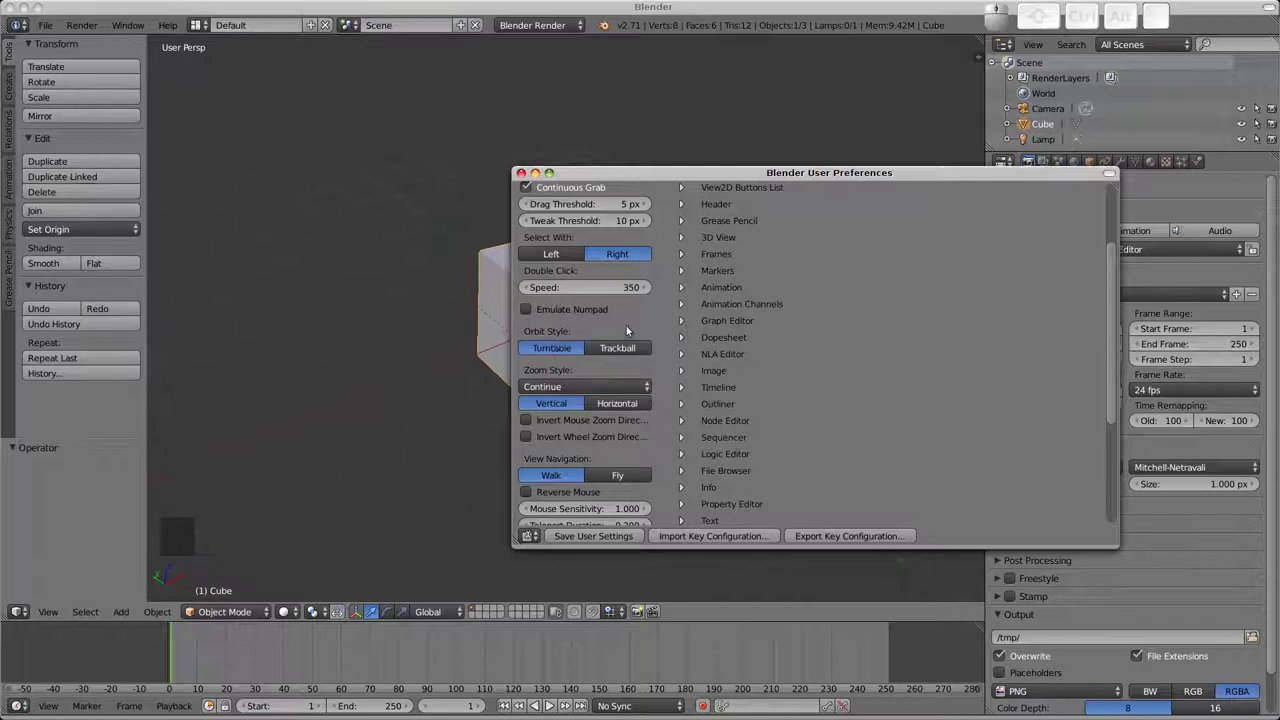
{"action": "left_click", "coordinate": [521, 174]}
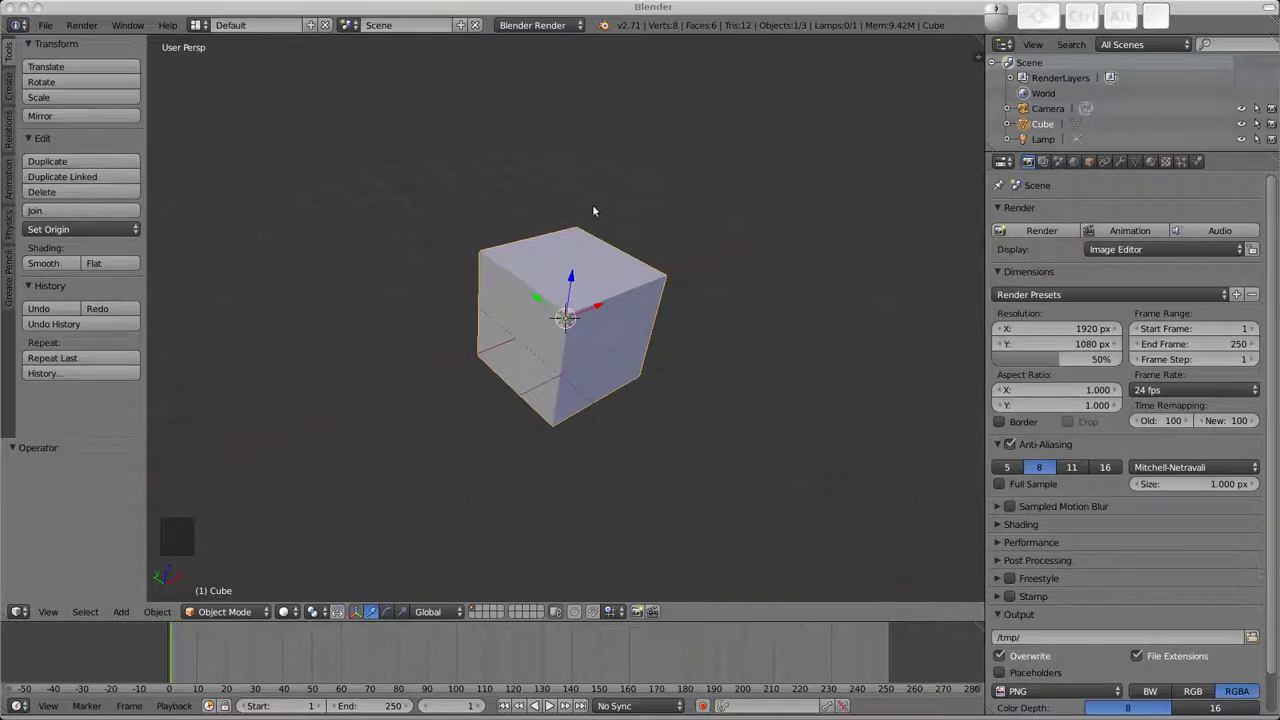
View the cube from the front, right and top with Numpad 1, 3 and 7.
{"action": "middle_click_drag", "start_coordinate": [822, 334], "coordinate": [812, 305]}
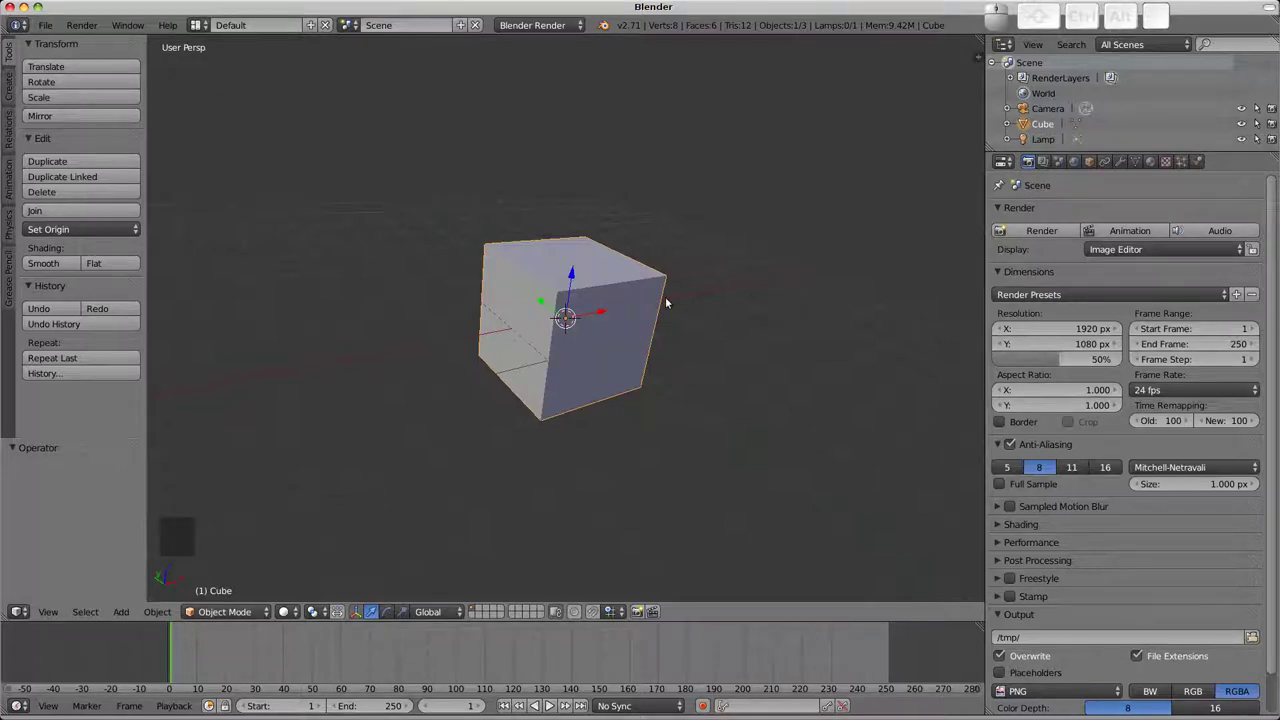
{"action": "key", "text": "KP_1"}
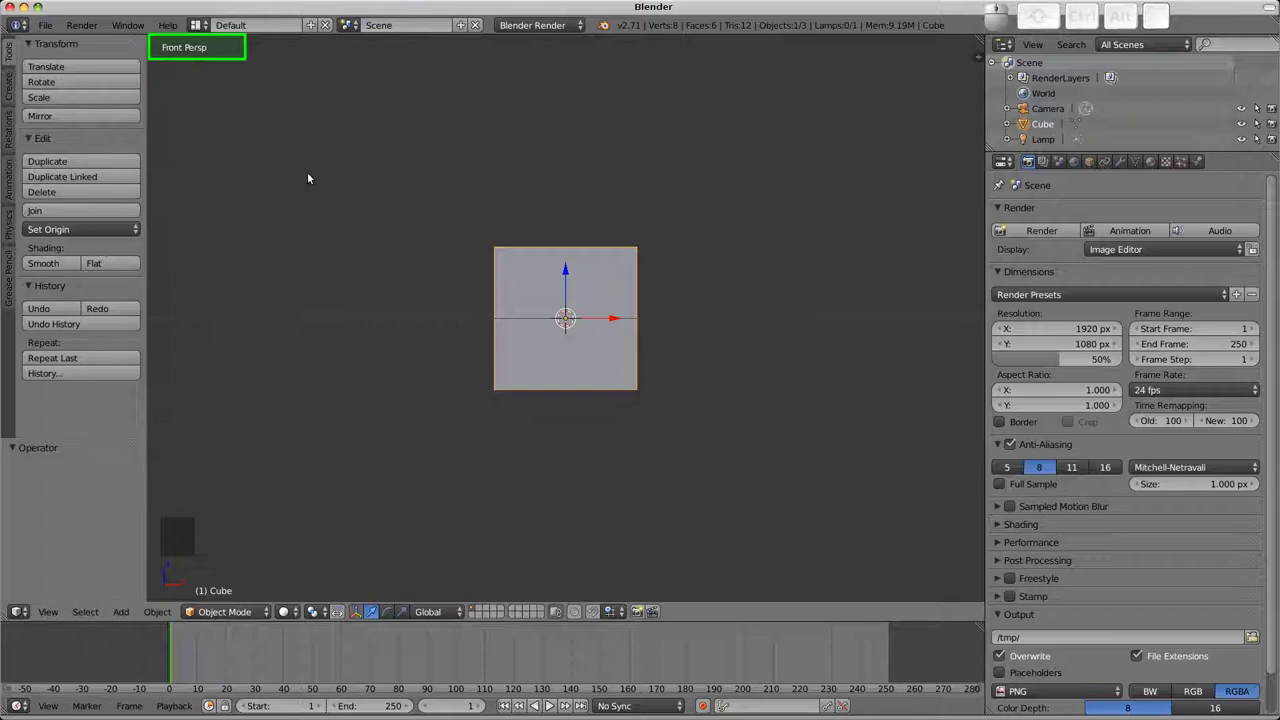
{"action": "key", "text": "KP_3"}
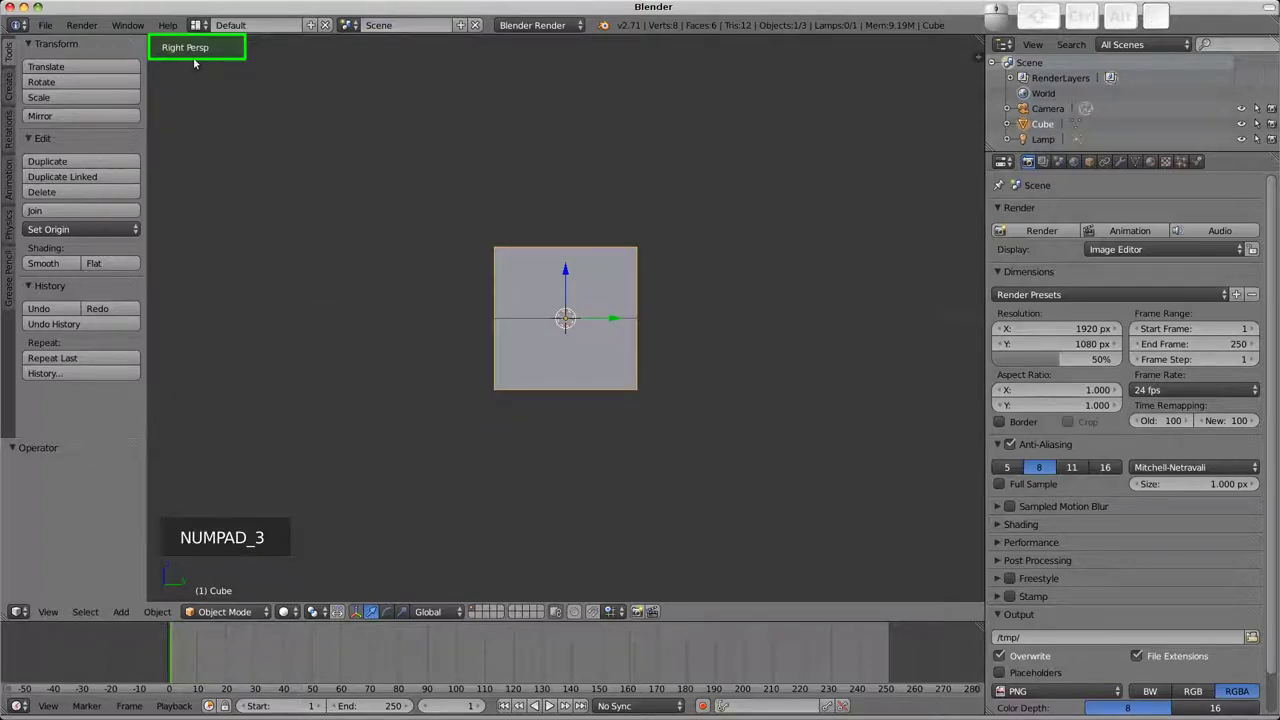
{"action": "key", "text": "KP_7"}
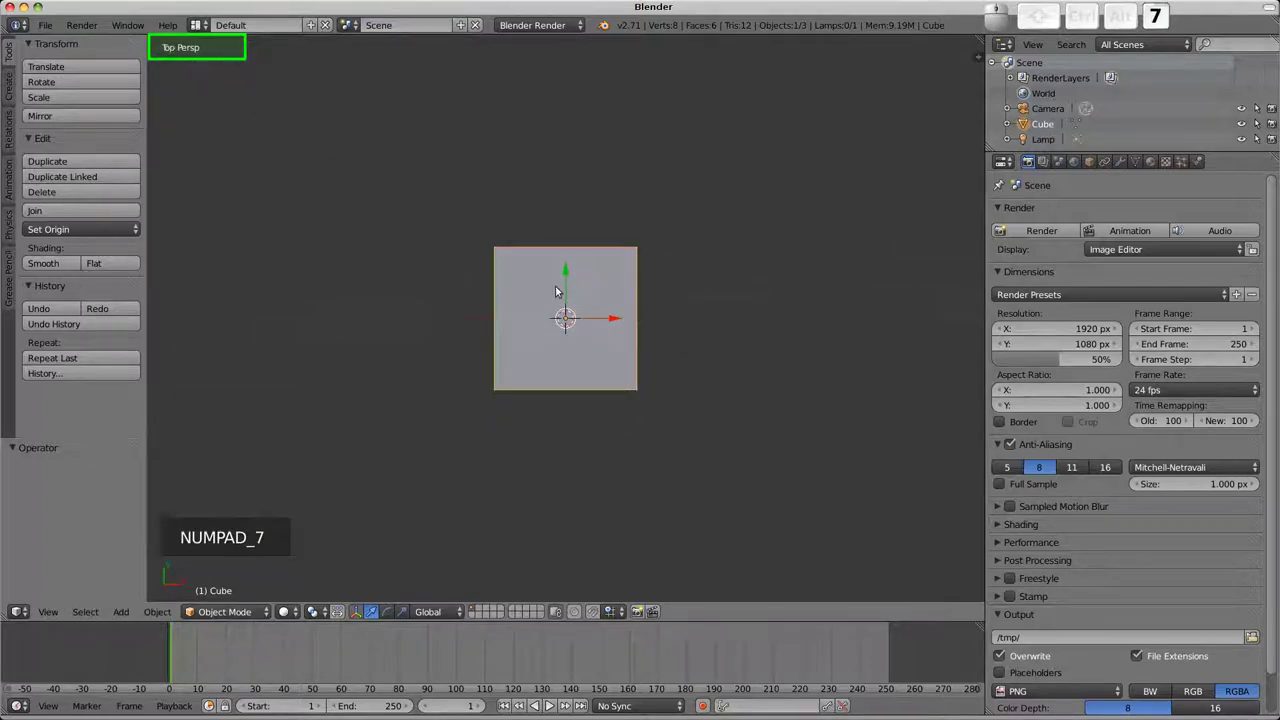
{"action": "middle_click_drag", "start_coordinate": [497, 307], "coordinate": [507, 280]}
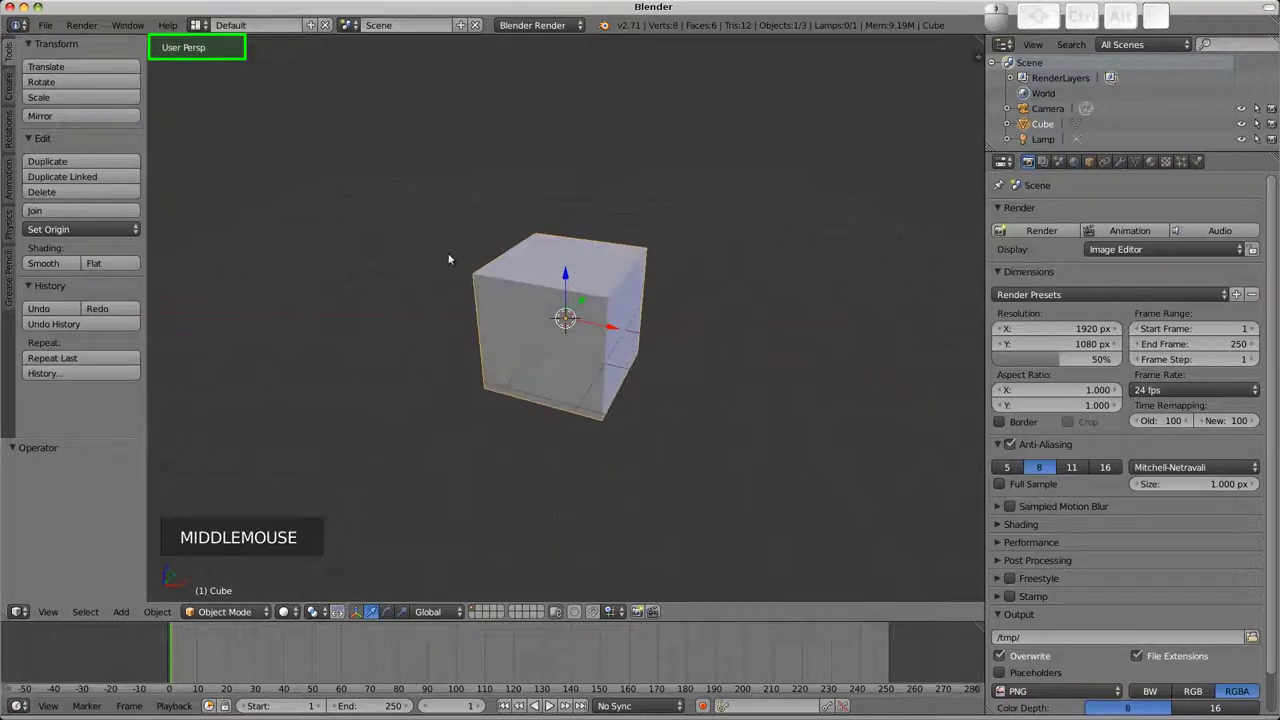
View the cube from the back, left and bottom with Ctrl+Numpad 1, 3 and 7.
{"action": "key", "text": "ctrl"}
{"action": "key", "text": "ctrl+KP_1"}
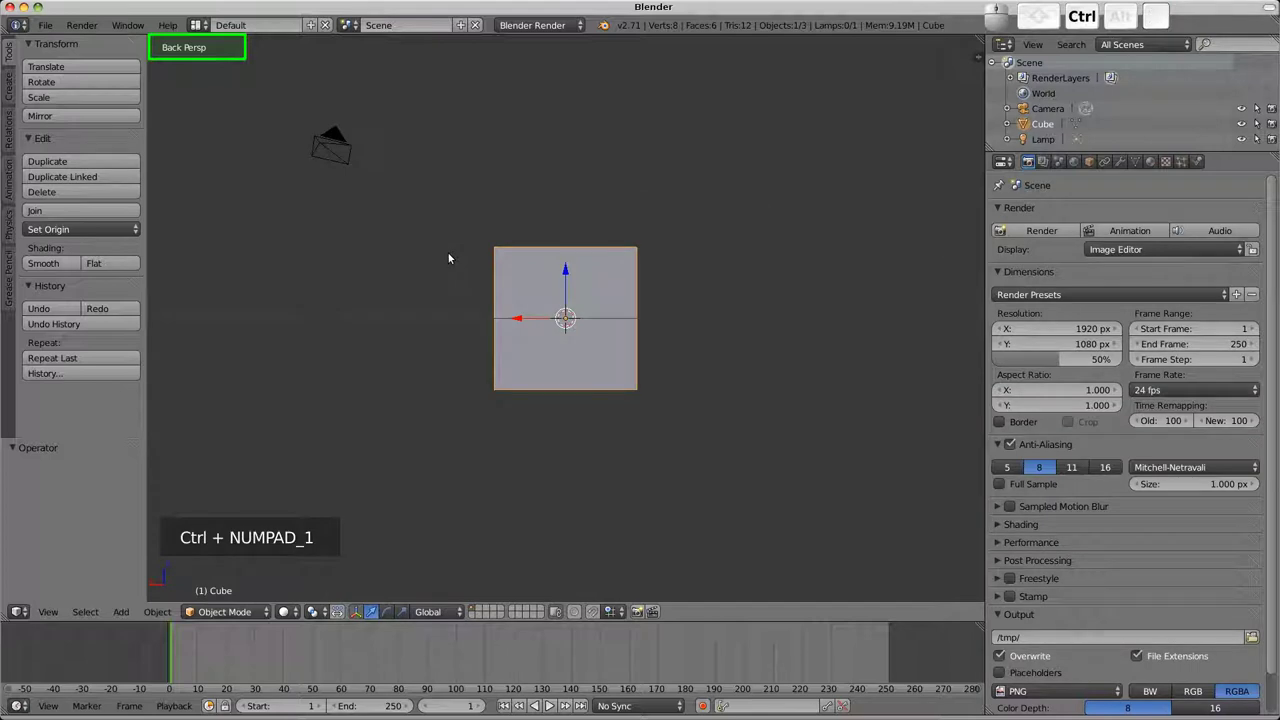
{"action": "key", "text": "ctrl+KP_3"}
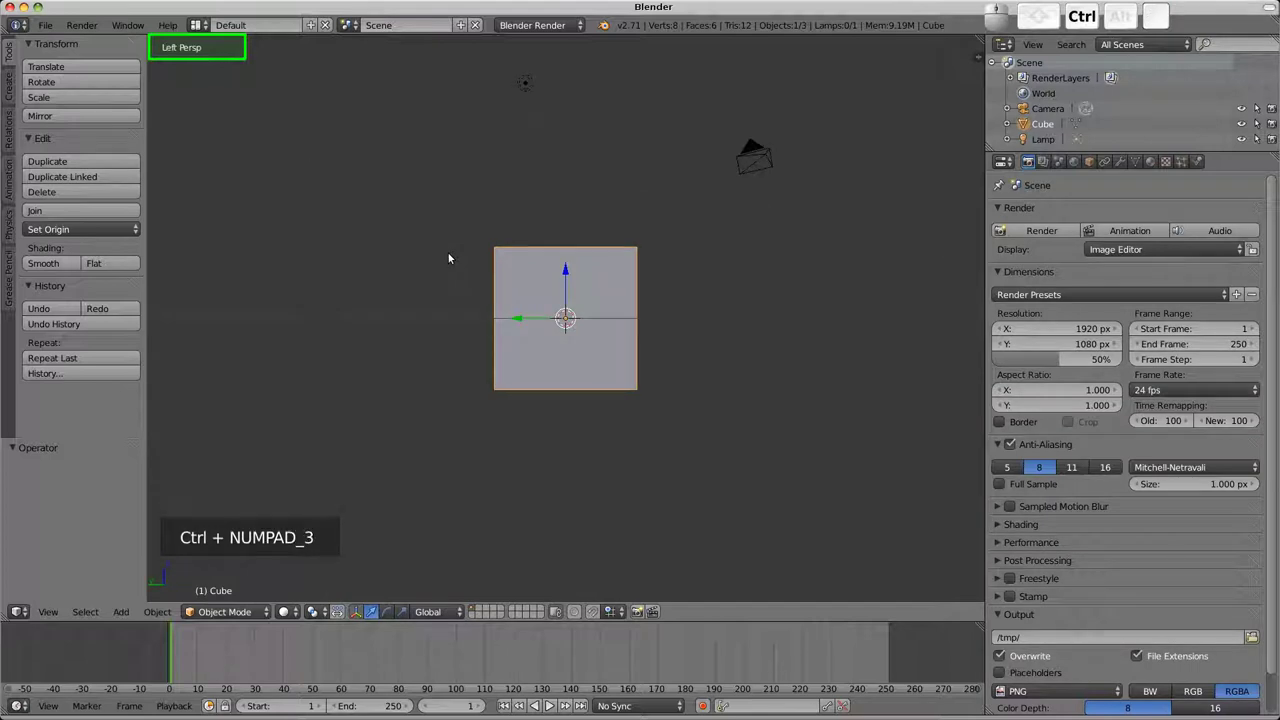
{"action": "key", "text": "ctrl+KP_7"}
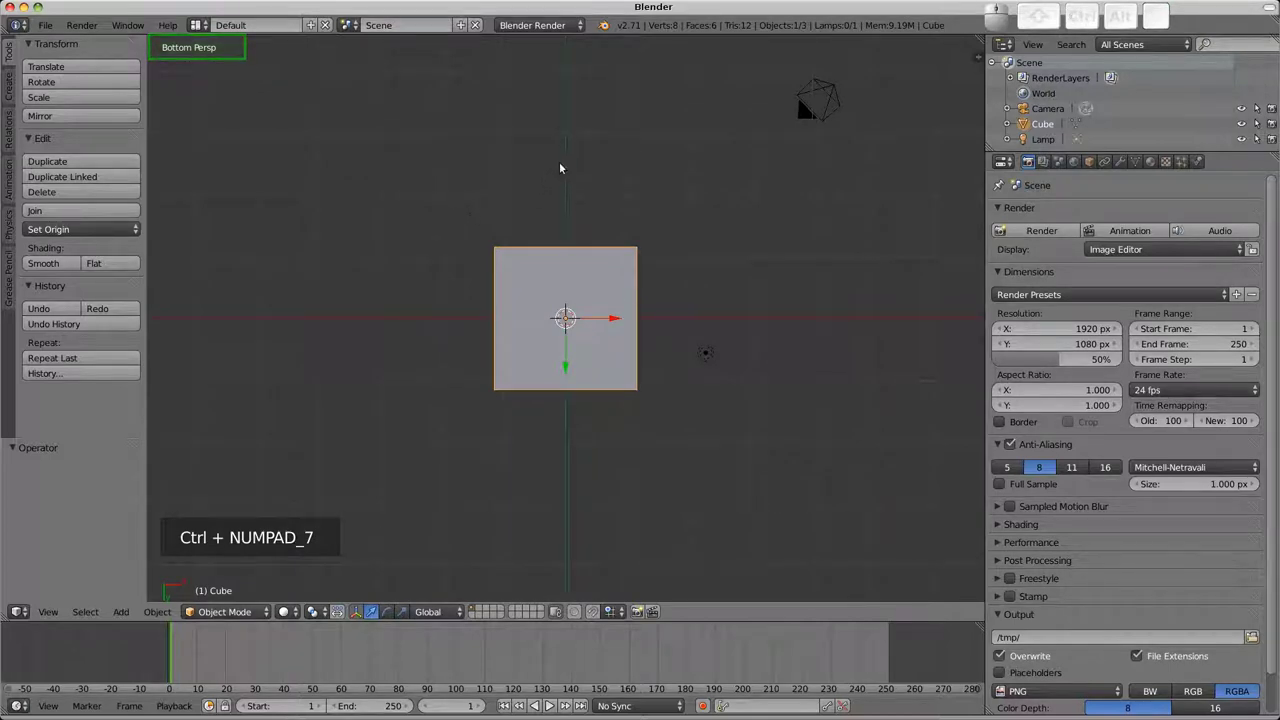
{"action": "middle_click_drag", "start_coordinate": [560, 166], "coordinate": [606, 375]}
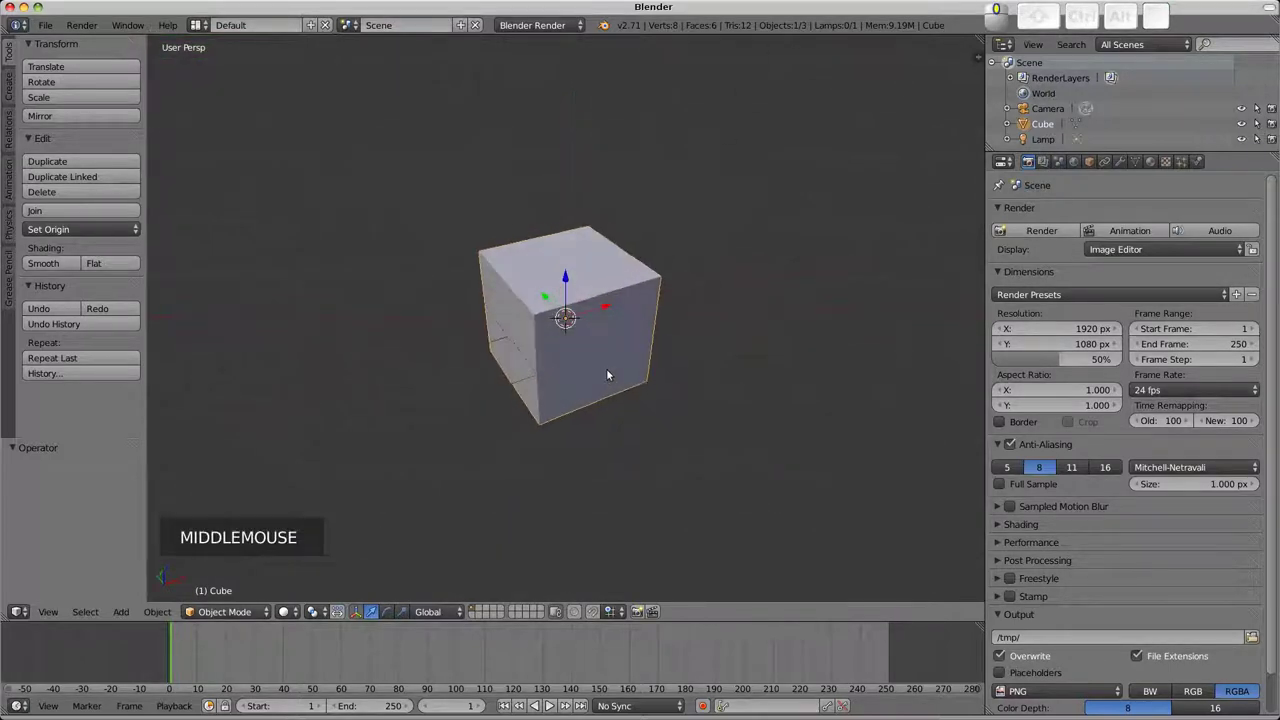
Step-orbit the view down, up and sideways with Numpad 2, 8 and 4.
{"action": "key", "text": "KP_2"}
{"action": "key", "text": "KP_2"}
{"action": "key", "text": "KP_2"}
{"action": "key", "text": "KP_2"}
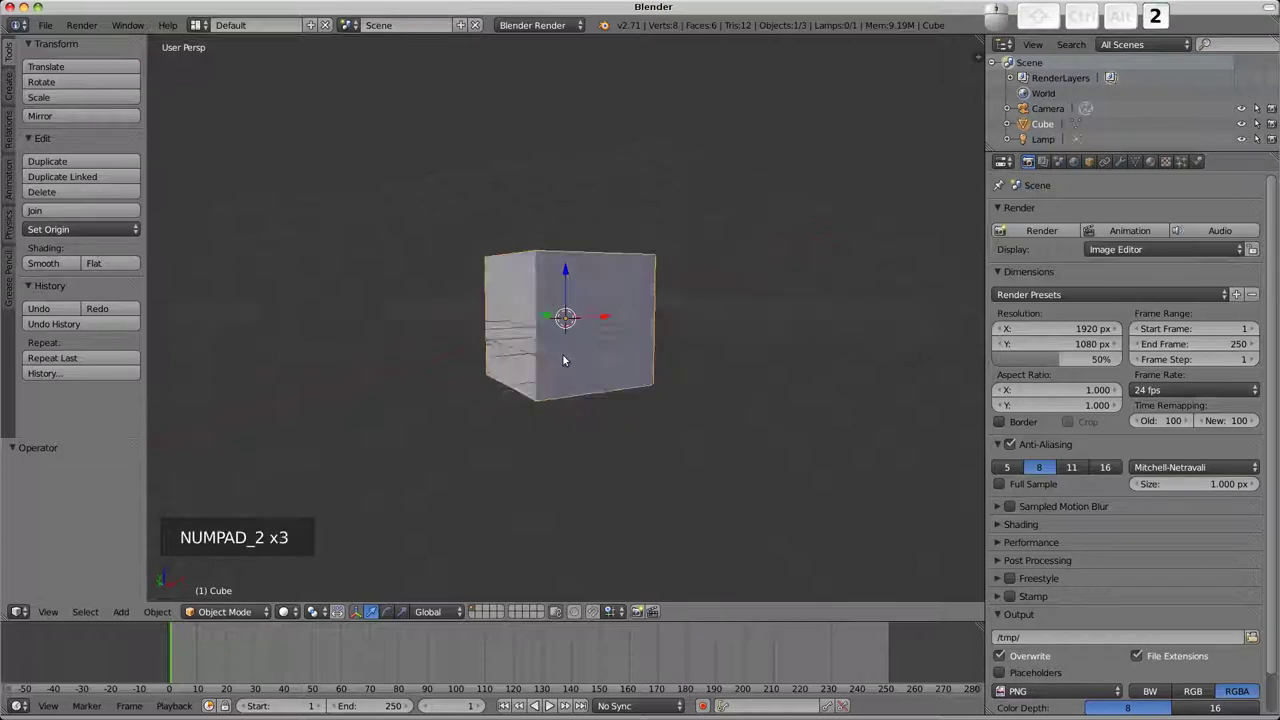
{"action": "key", "text": "KP_8"}
{"action": "key", "text": "KP_8"}
{"action": "key", "text": "KP_8"}
{"action": "key", "text": "KP_8"}
{"action": "key", "text": "KP_4"}
{"action": "key", "text": "KP_4"}
{"action": "key", "text": "KP_4"}
{"action": "key", "text": "KP_4"}
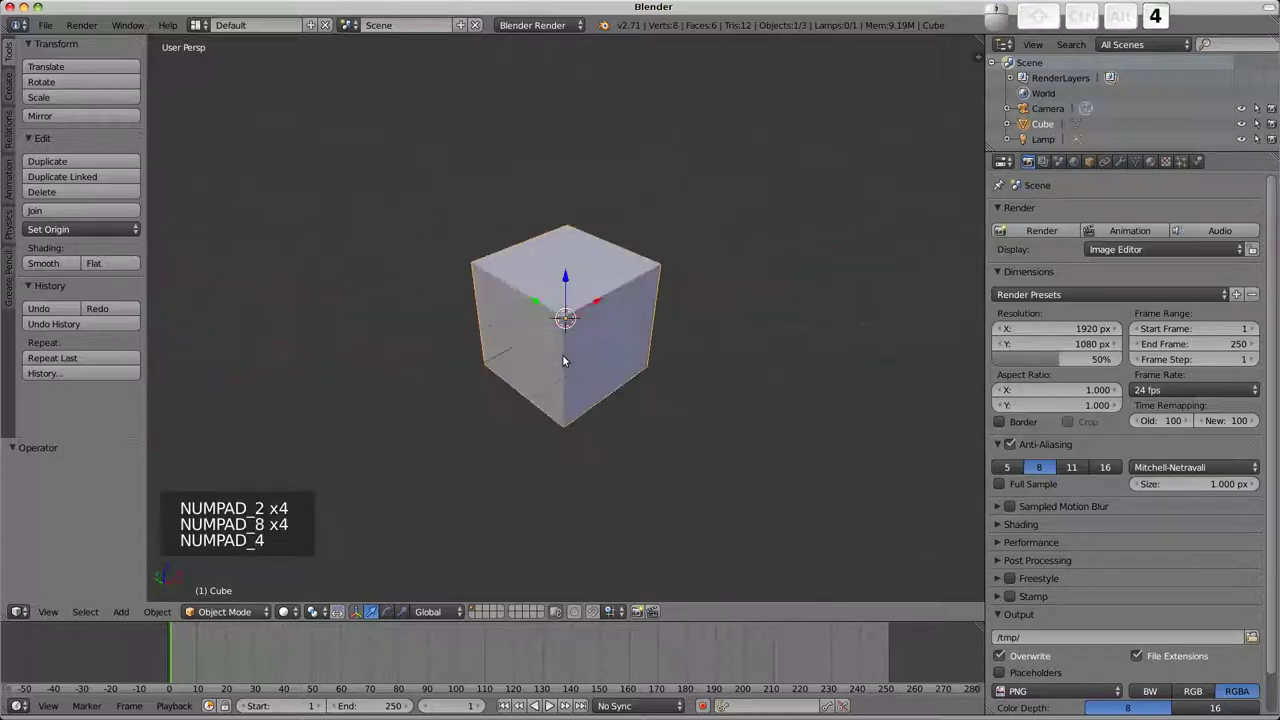
Check the Interface tab's View Manipulation options, noting the numpad Rotation Angle of 15.
{"action": "key", "text": "ctrl+alt+u"}
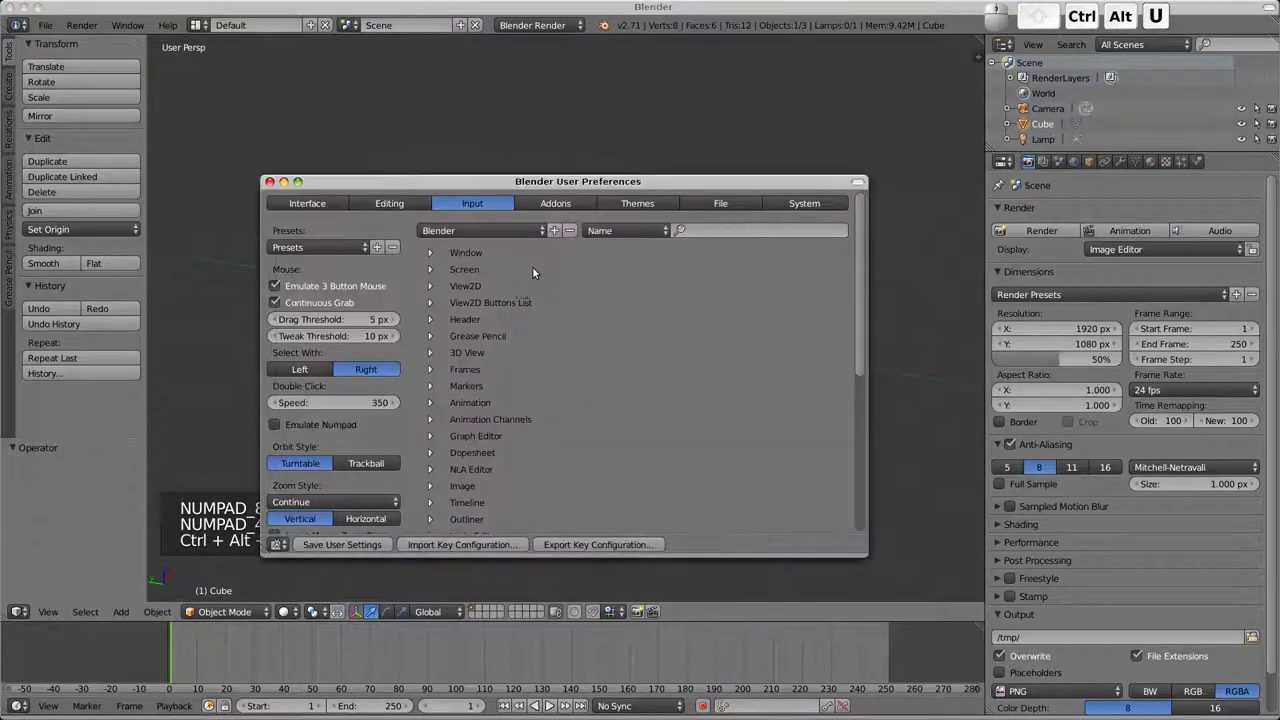
{"action": "left_click", "coordinate": [322, 203]}
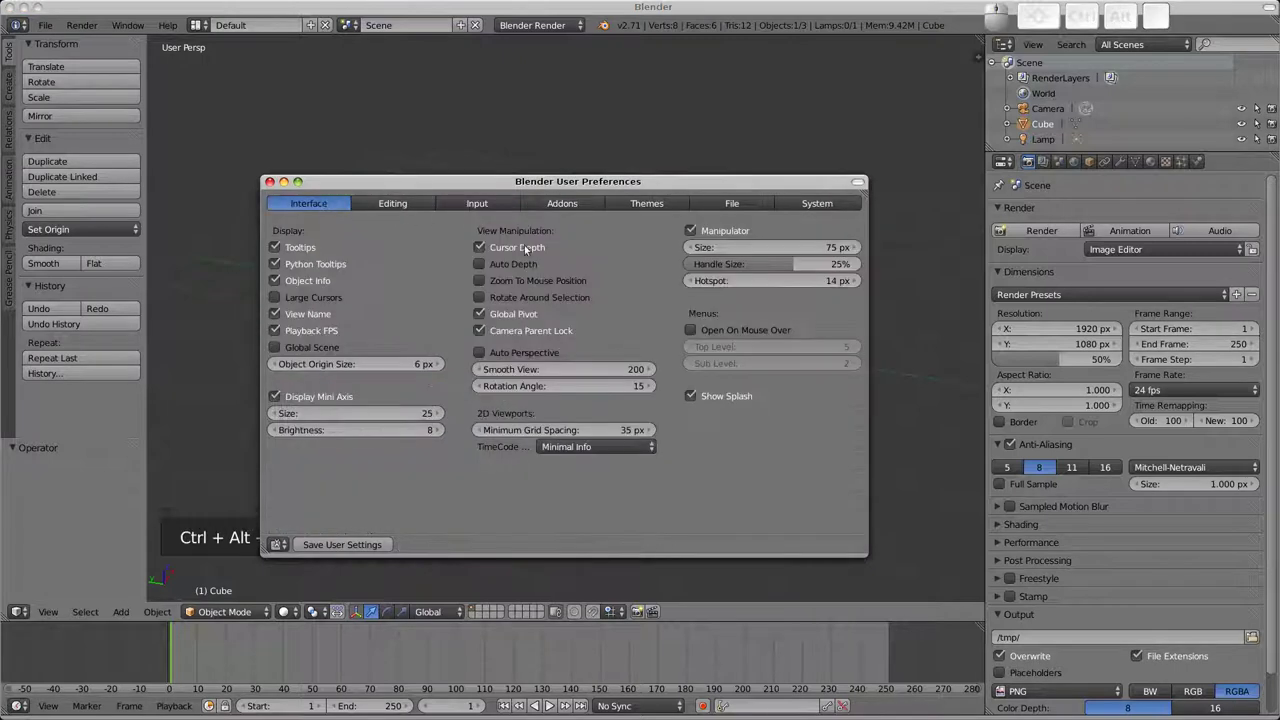
{"action": "left_click", "coordinate": [620, 100]}
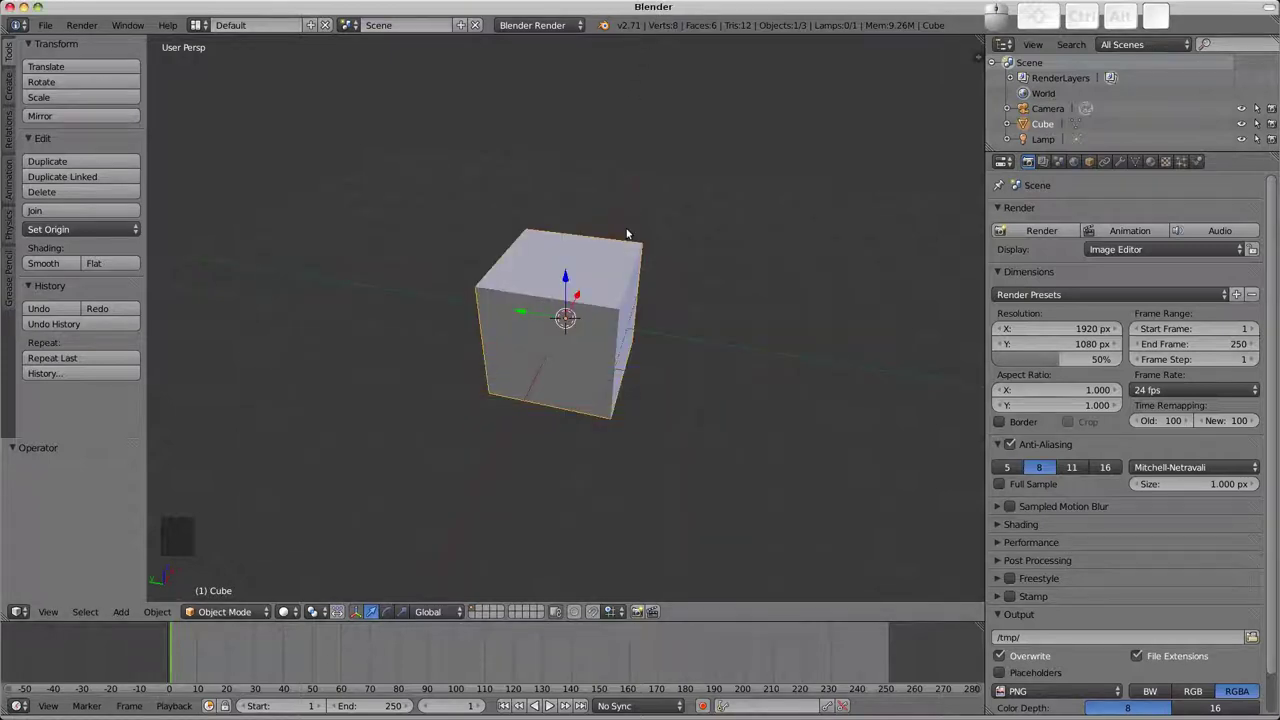
Look through the scene camera, orbit out, and toggle orthographic/perspective with Numpad 5.
{"action": "key", "text": "KP_0"}
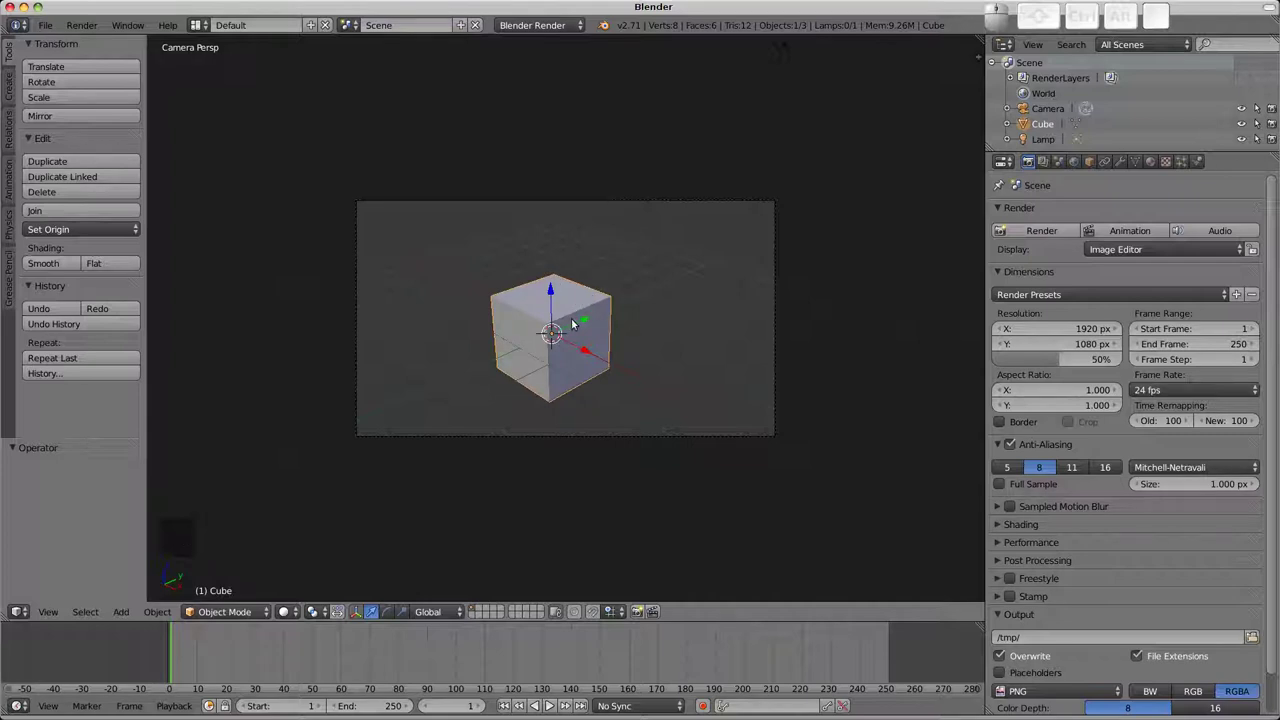
{"action": "middle_click_drag", "start_coordinate": [573, 323], "coordinate": [598, 318]}
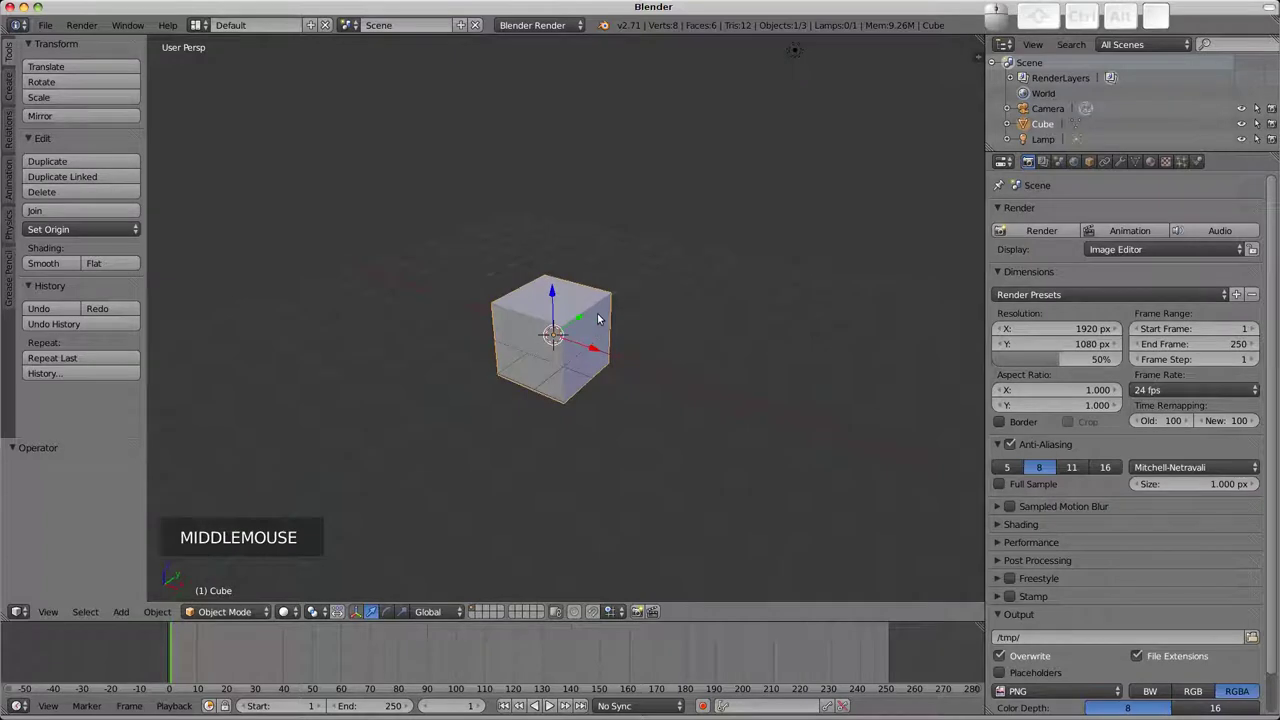
{"action": "key", "text": "KP_5"}
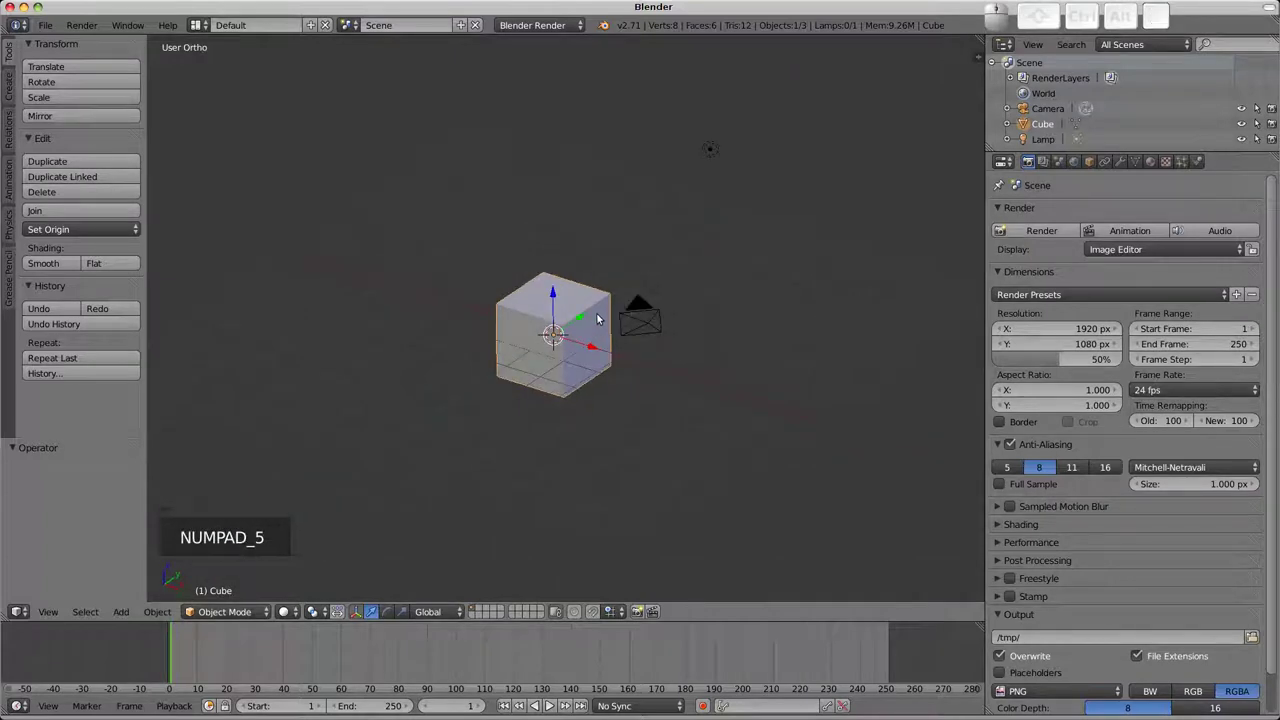
{"action": "key", "text": "KP_5"}
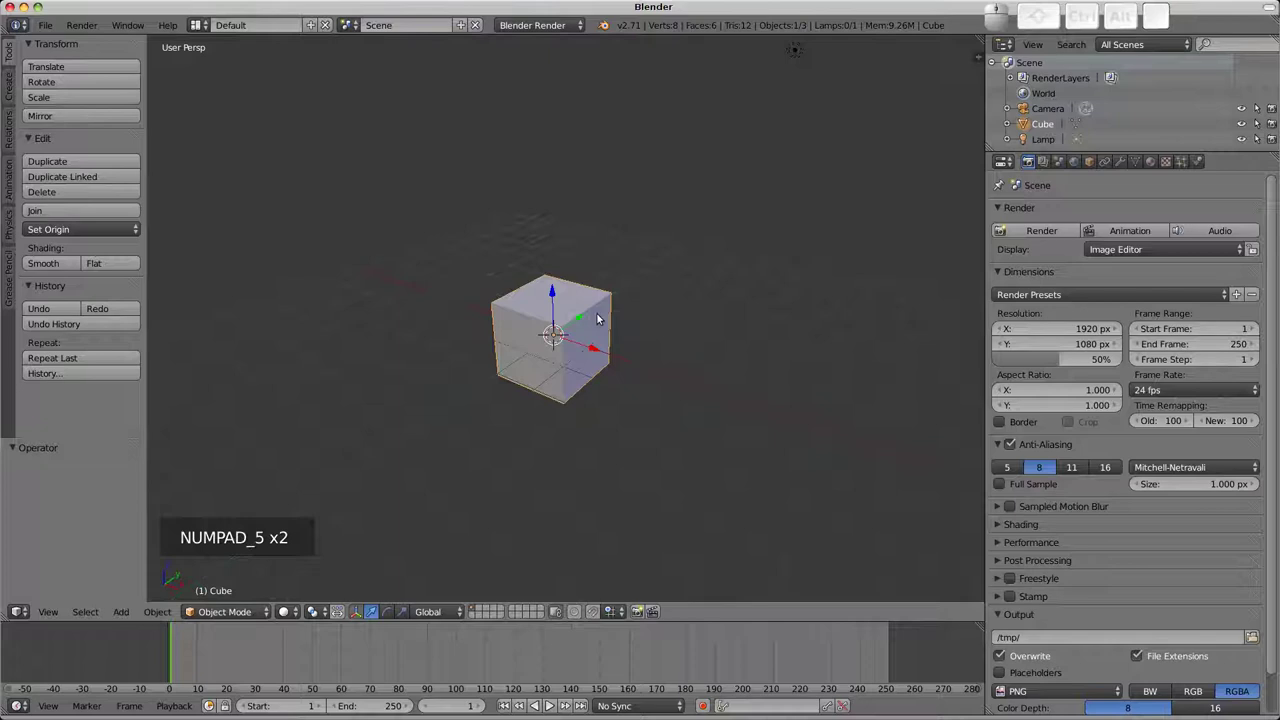
Return to orthographic, orbit and zoom, then view the cube from the front.
{"action": "key", "text": "KP_5"}
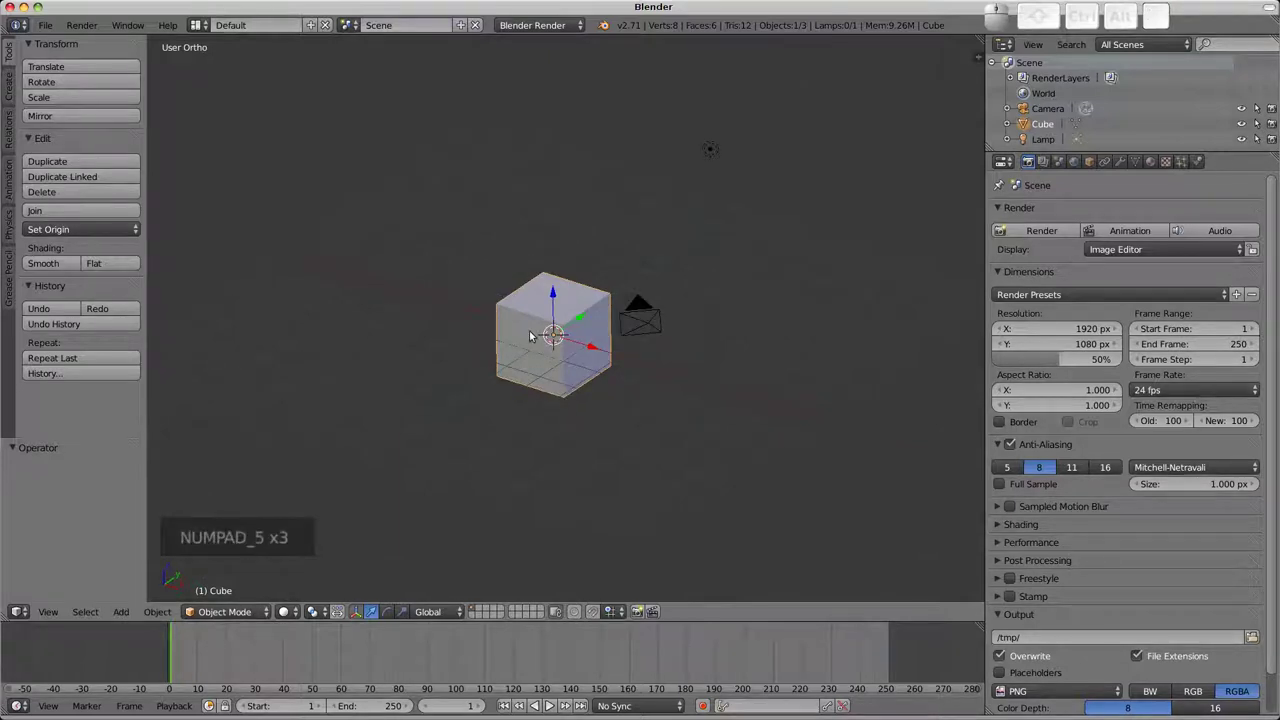
{"action": "middle_click_drag", "start_coordinate": [597, 318], "coordinate": [493, 335]}
{"action": "scroll", "coordinate": [562, 318], "scroll_direction": "up", "scroll_amount": 3}
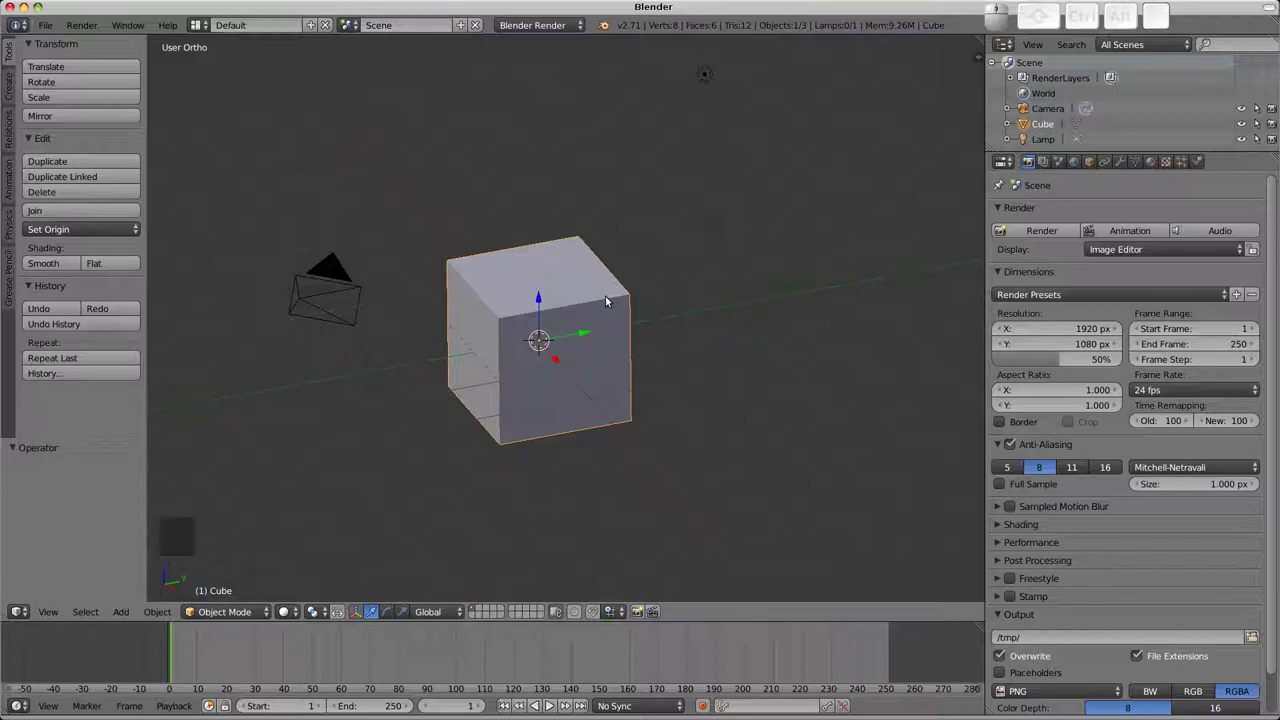
{"action": "key", "text": "KP_1"}
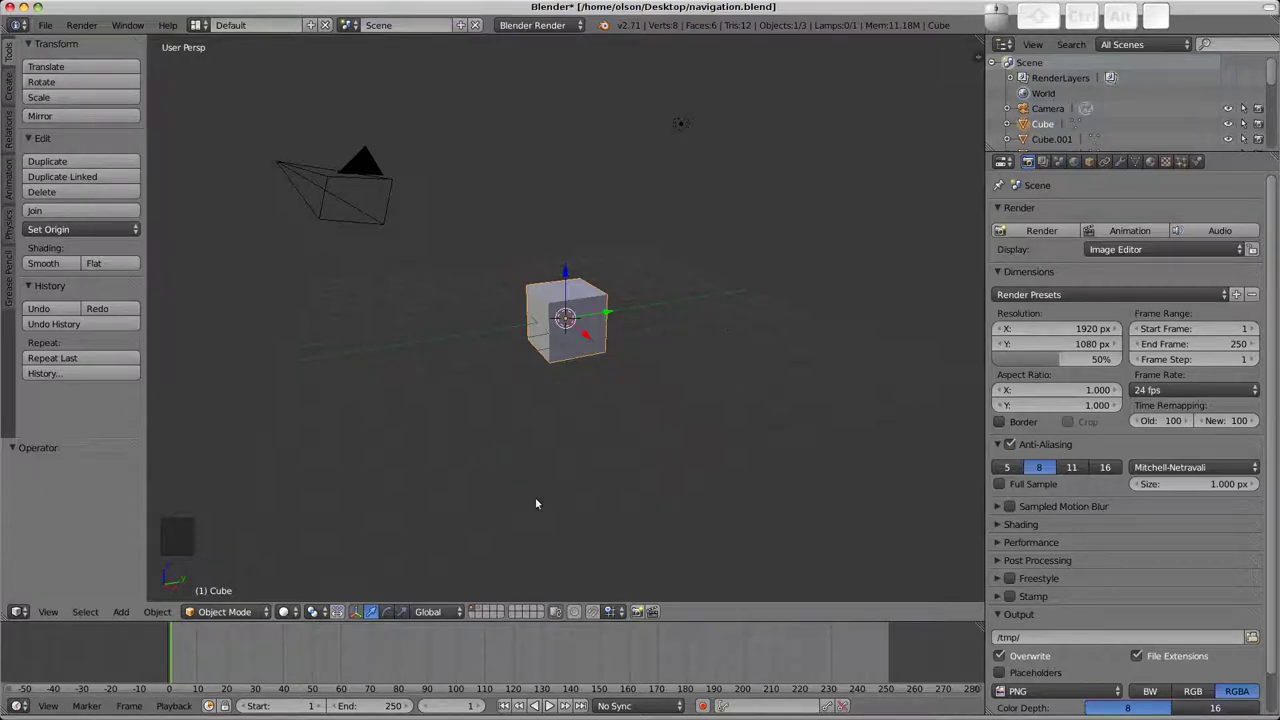
{"action": "left_click", "coordinate": [482, 611]}
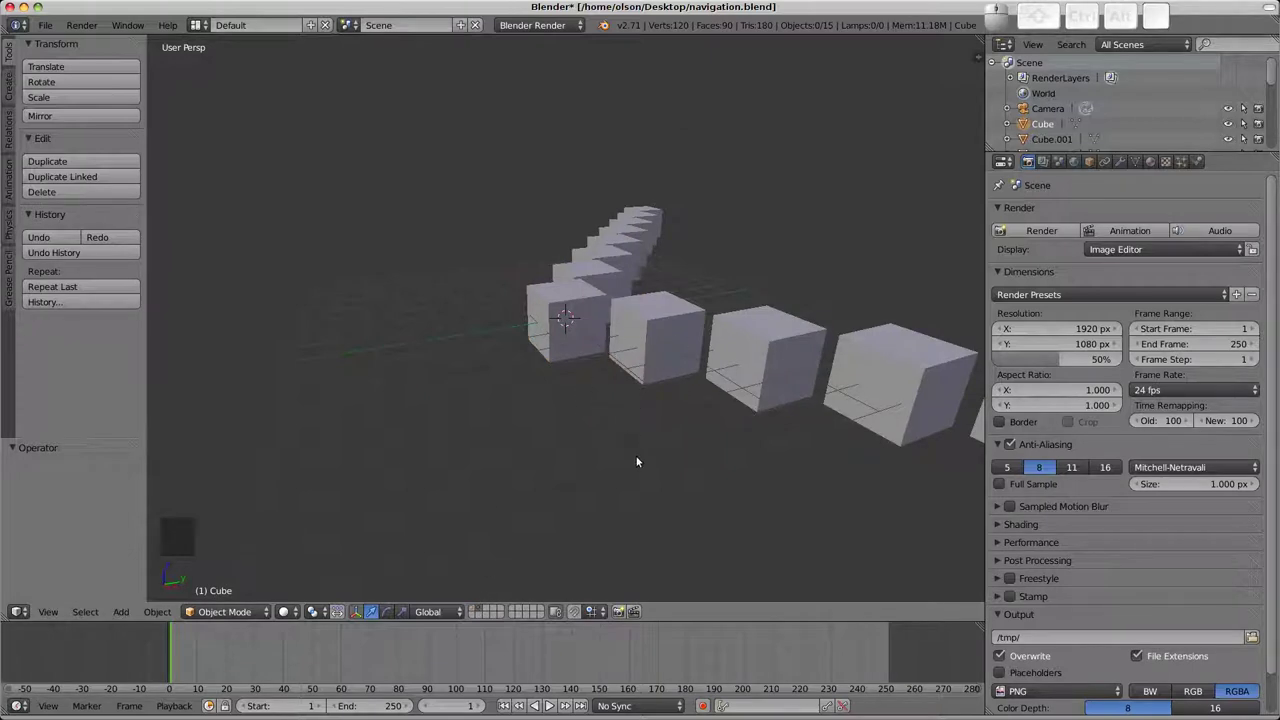
{"action": "left_click", "coordinate": [489, 611], "text": "shift"}
{"action": "left_click", "coordinate": [491, 611], "text": "shift"}
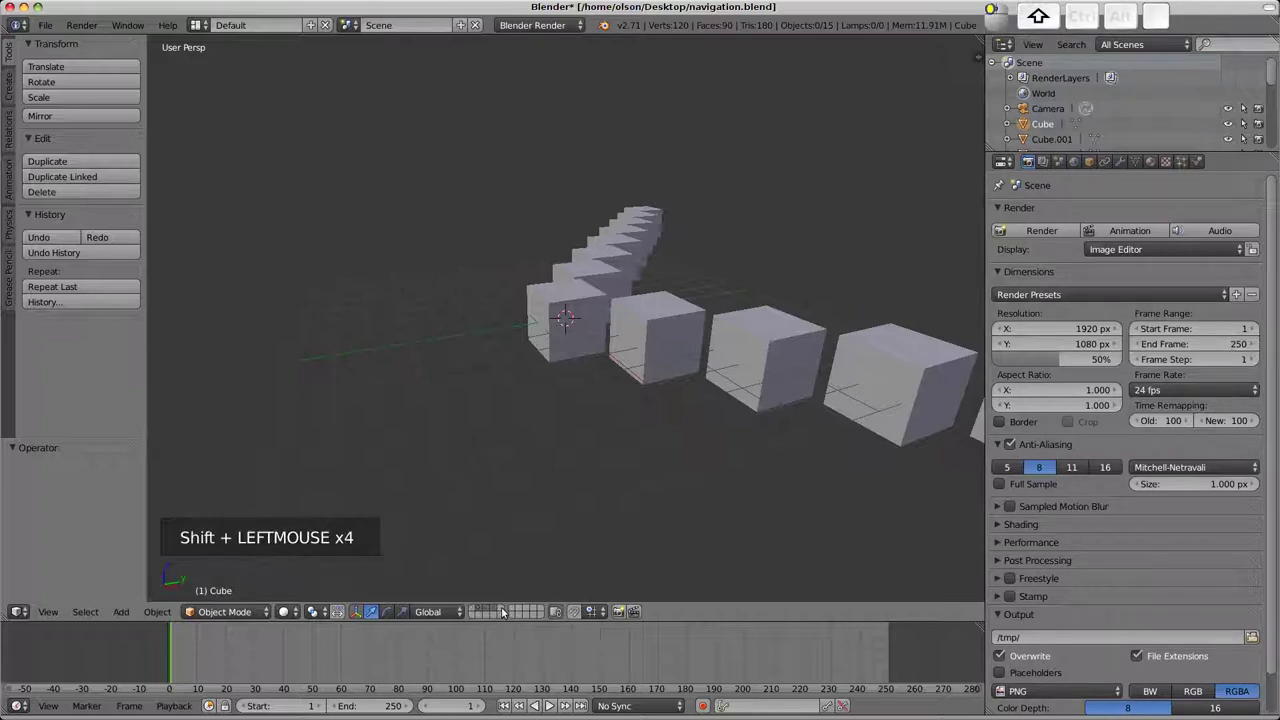
{"action": "left_click", "coordinate": [498, 611], "text": "shift"}
{"action": "left_click", "coordinate": [495, 612], "text": "shift"}
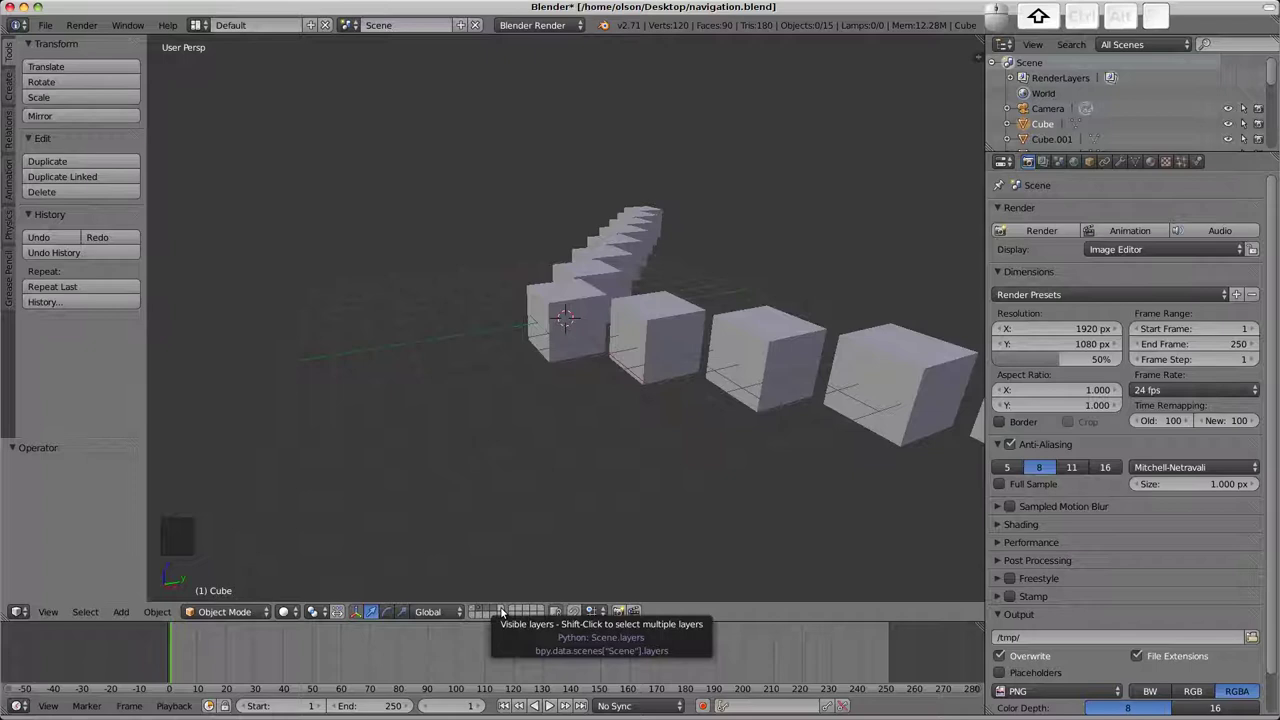
{"action": "left_click", "coordinate": [503, 613], "text": "shift"}
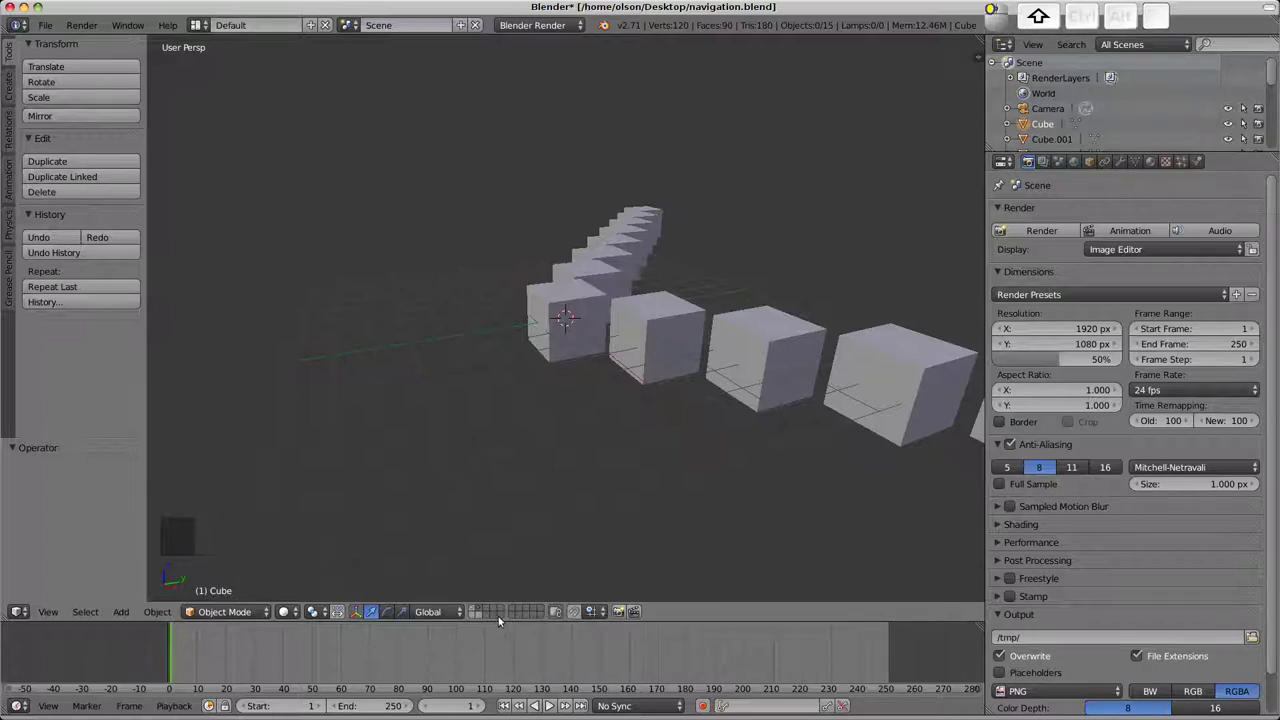
{"action": "left_click", "coordinate": [476, 612], "text": "shift"}
{"action": "left_click", "coordinate": [481, 611]}
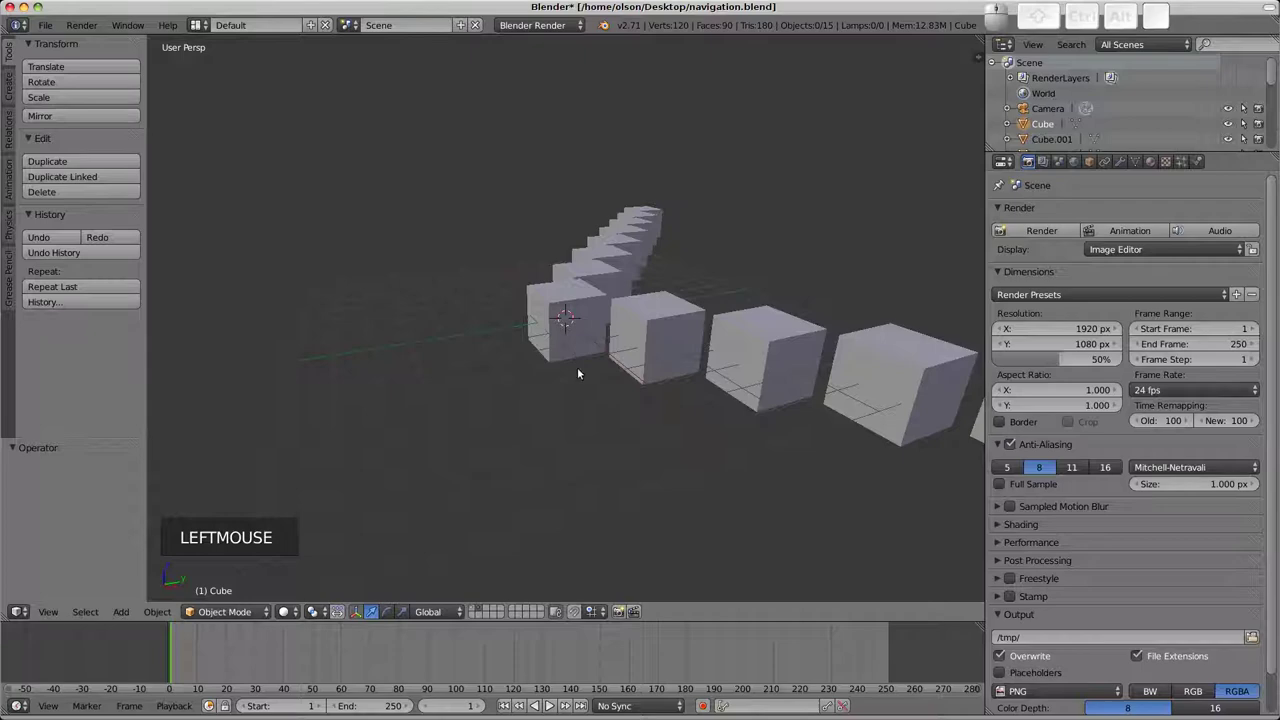
Orbit around the cube row, then open User Preferences and move the window aside.
{"action": "middle_click_drag", "start_coordinate": [577, 373], "coordinate": [700, 337]}
{"action": "scroll", "coordinate": [700, 337], "scroll_direction": "up", "scroll_amount": 1}
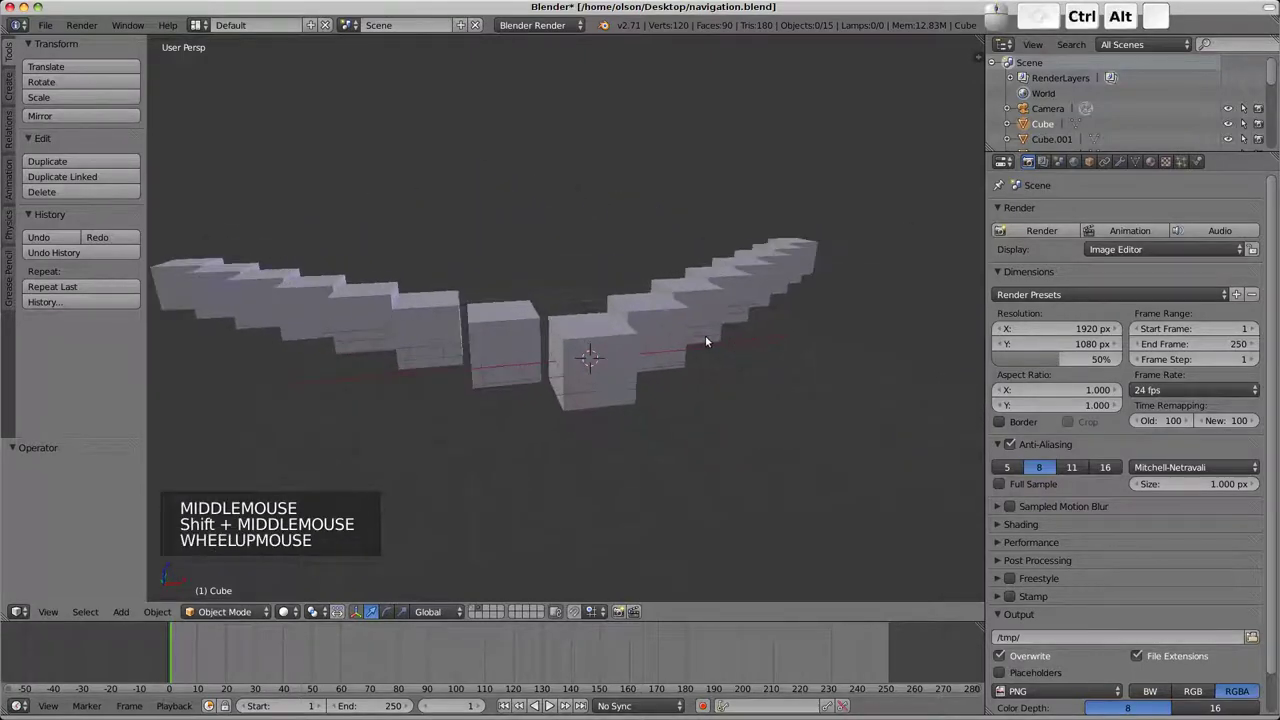
{"action": "key", "text": "ctrl+alt+u"}
{"action": "key", "text": "ctrl+alt+u"}
{"action": "key", "text": "ctrl+alt+u"}
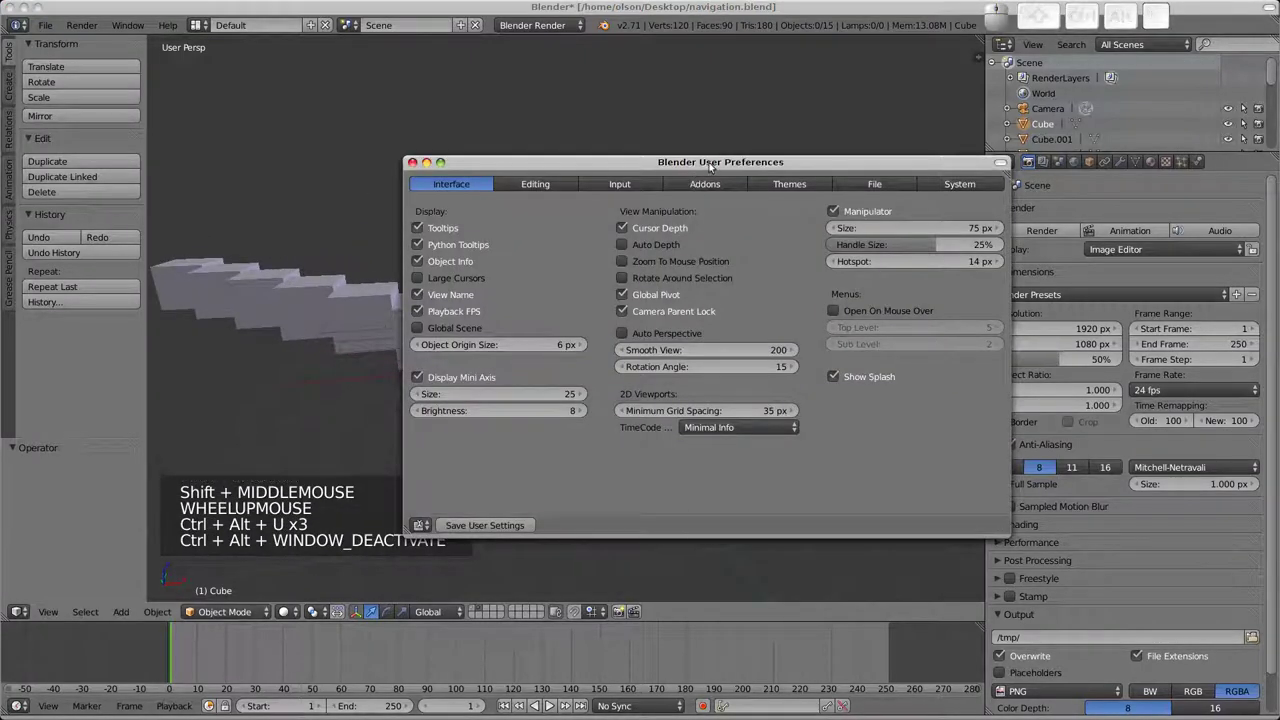
{"action": "mouse_move", "coordinate": [711, 167]}
{"action": "left_mouse_down"}
{"action": "mouse_move", "coordinate": [830, 85]}
{"action": "mouse_move", "coordinate": [904, 60]}
{"action": "left_mouse_up"}
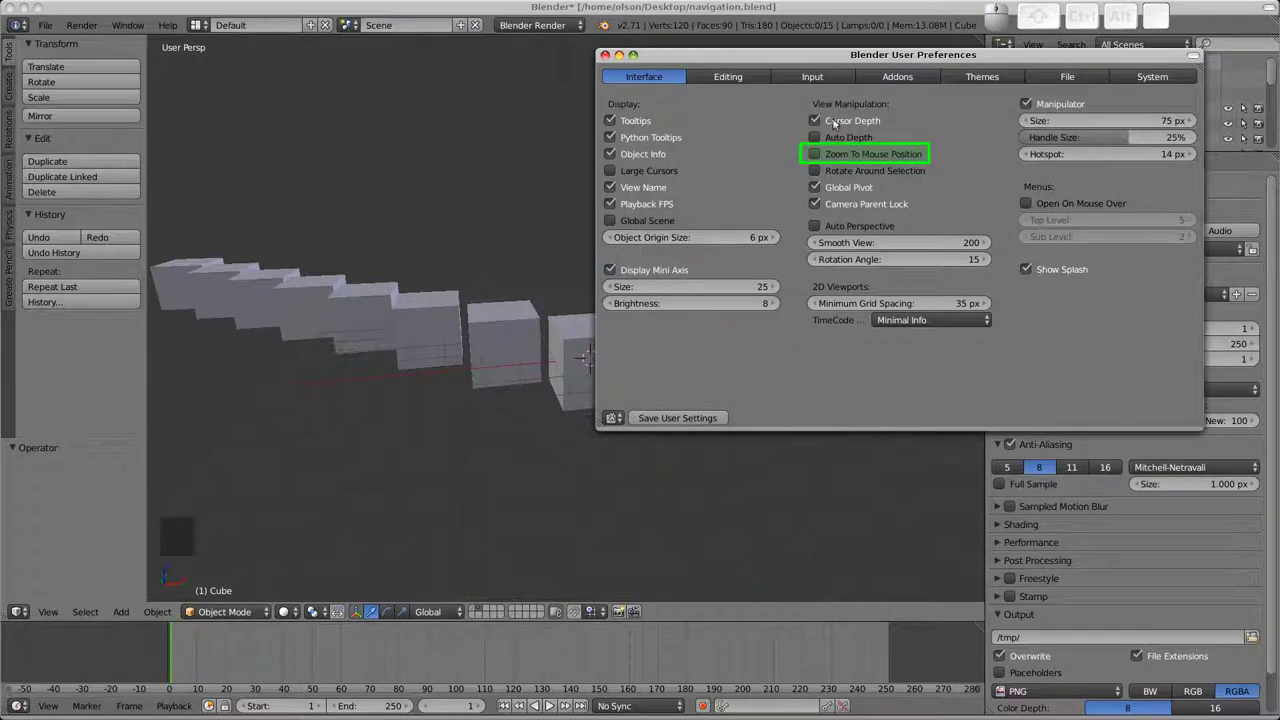
{"action": "left_click", "coordinate": [760, 262]}
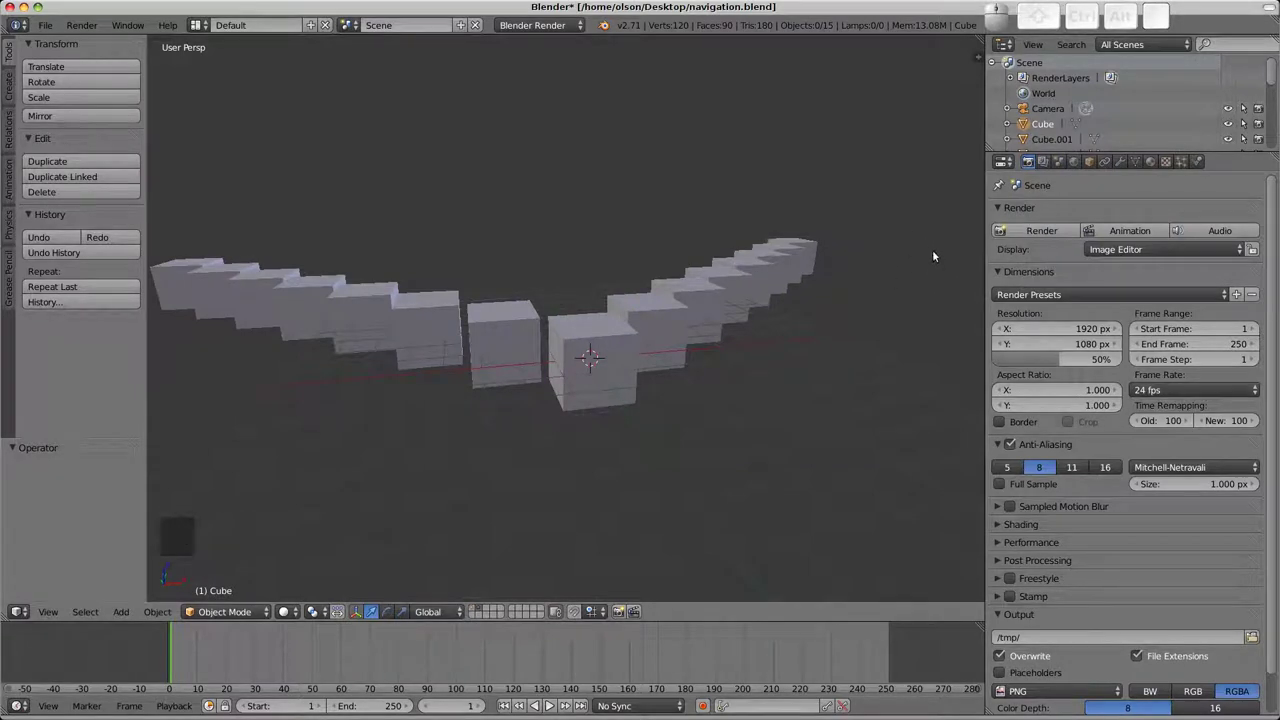
Zoom in and out on the V-shaped cube row with the wheel, orbiting between tests.
{"action": "scroll", "coordinate": [934, 256], "scroll_direction": "up", "scroll_amount": 8}
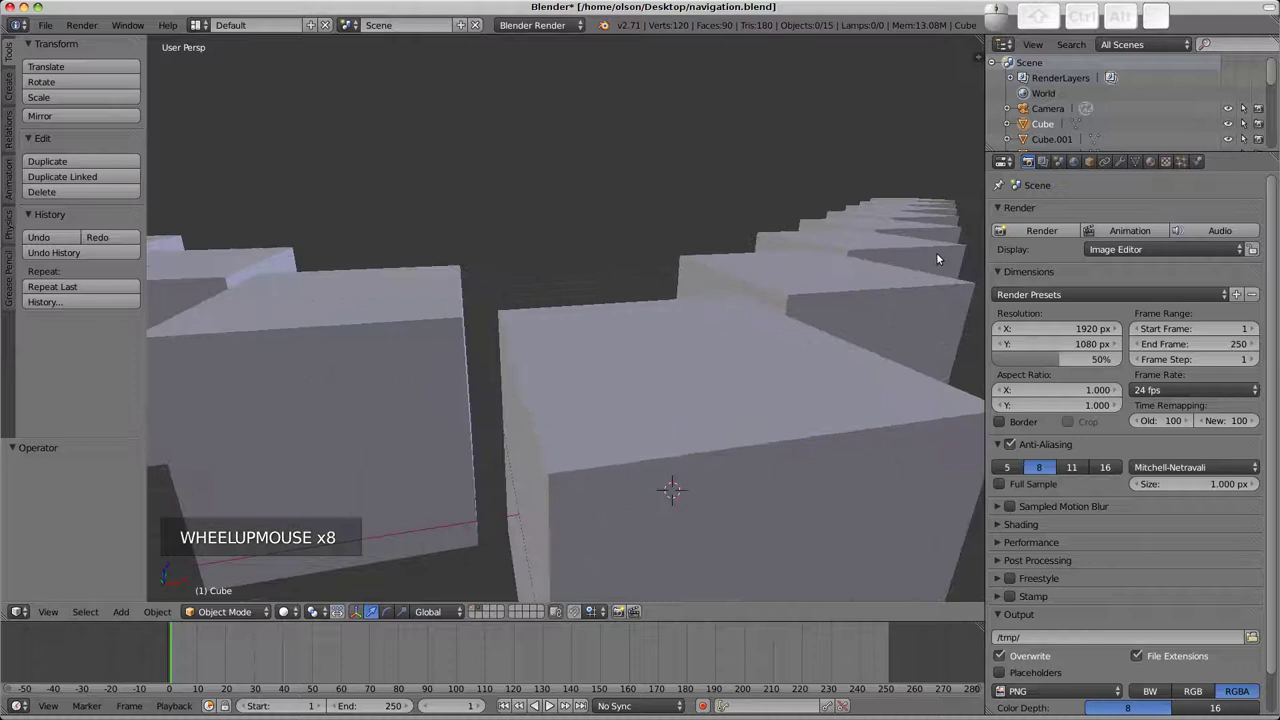
{"action": "scroll", "coordinate": [937, 259], "scroll_direction": "down", "scroll_amount": 6}
{"action": "scroll", "coordinate": [937, 259], "scroll_direction": "up", "scroll_amount": 4}
{"action": "scroll", "coordinate": [937, 259], "scroll_direction": "down", "scroll_amount": 5}
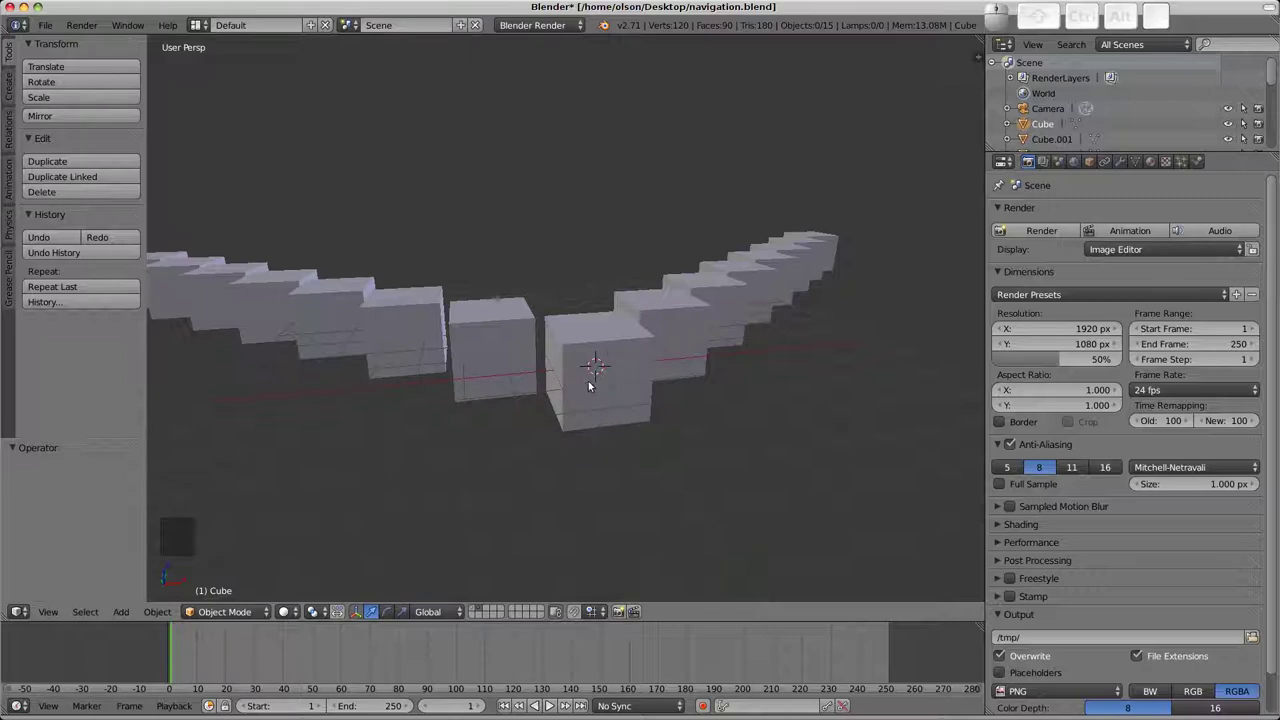
{"action": "mouse_move", "coordinate": [617, 337]}
{"action": "middle_mouse_down"}
{"action": "mouse_move", "coordinate": [689, 343]}
{"action": "mouse_move", "coordinate": [687, 276]}
{"action": "mouse_move", "coordinate": [619, 296]}
{"action": "mouse_move", "coordinate": [588, 345]}
{"action": "mouse_move", "coordinate": [618, 337]}
{"action": "middle_mouse_up"}
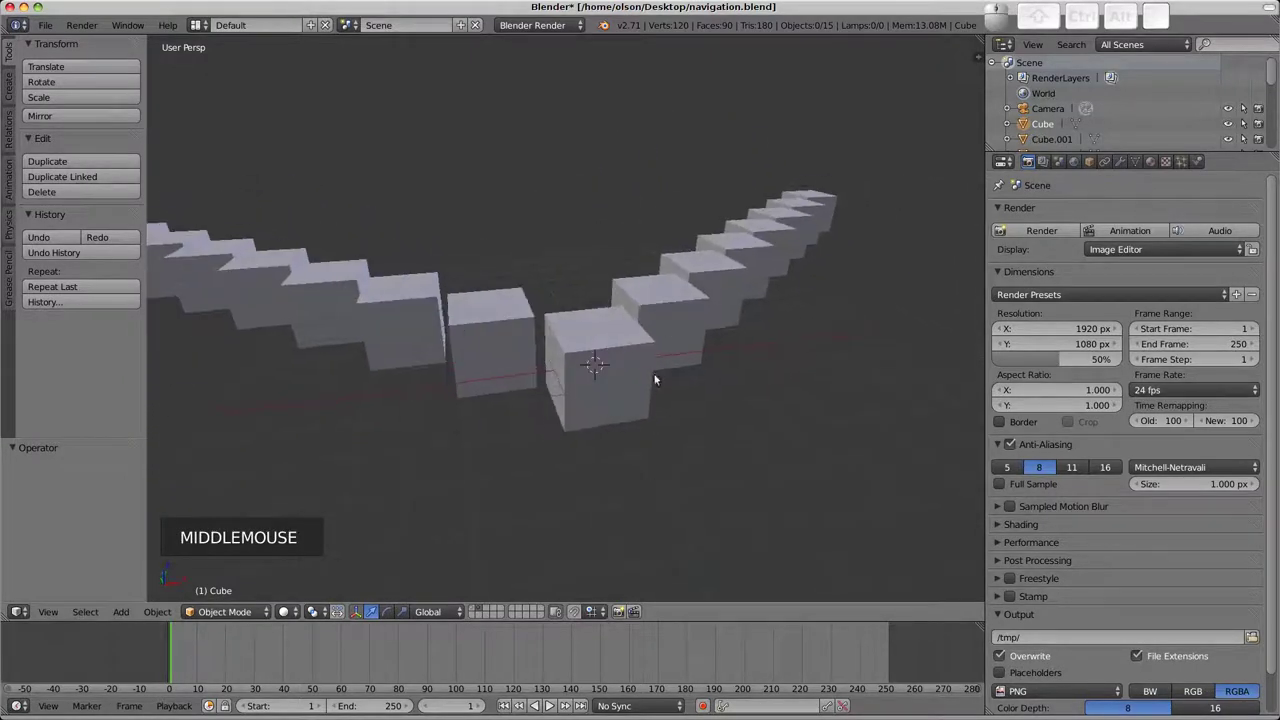
{"action": "scroll", "coordinate": [890, 212], "scroll_direction": "up", "scroll_amount": 3}
{"action": "scroll", "coordinate": [880, 215], "scroll_direction": "down", "scroll_amount": 6}
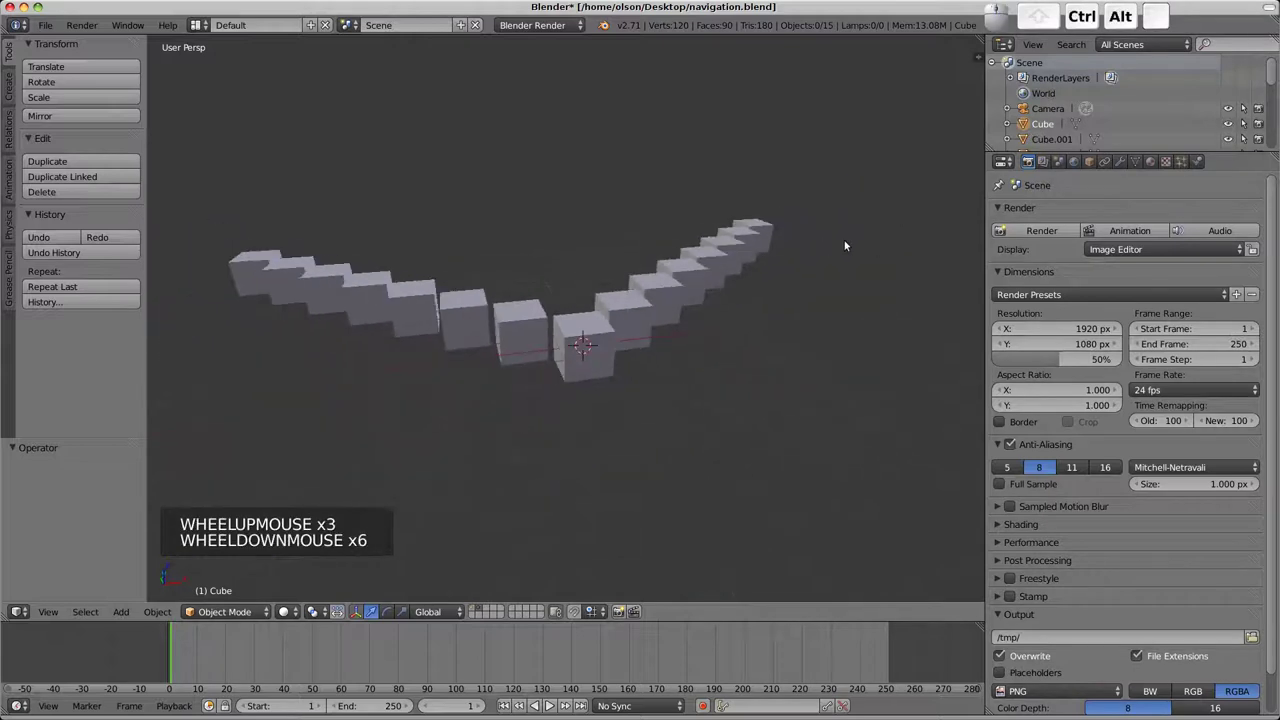
Enable Zoom To Mouse Position in the Interface preferences and return to the viewport.
{"action": "key", "text": "ctrl+alt+u"}
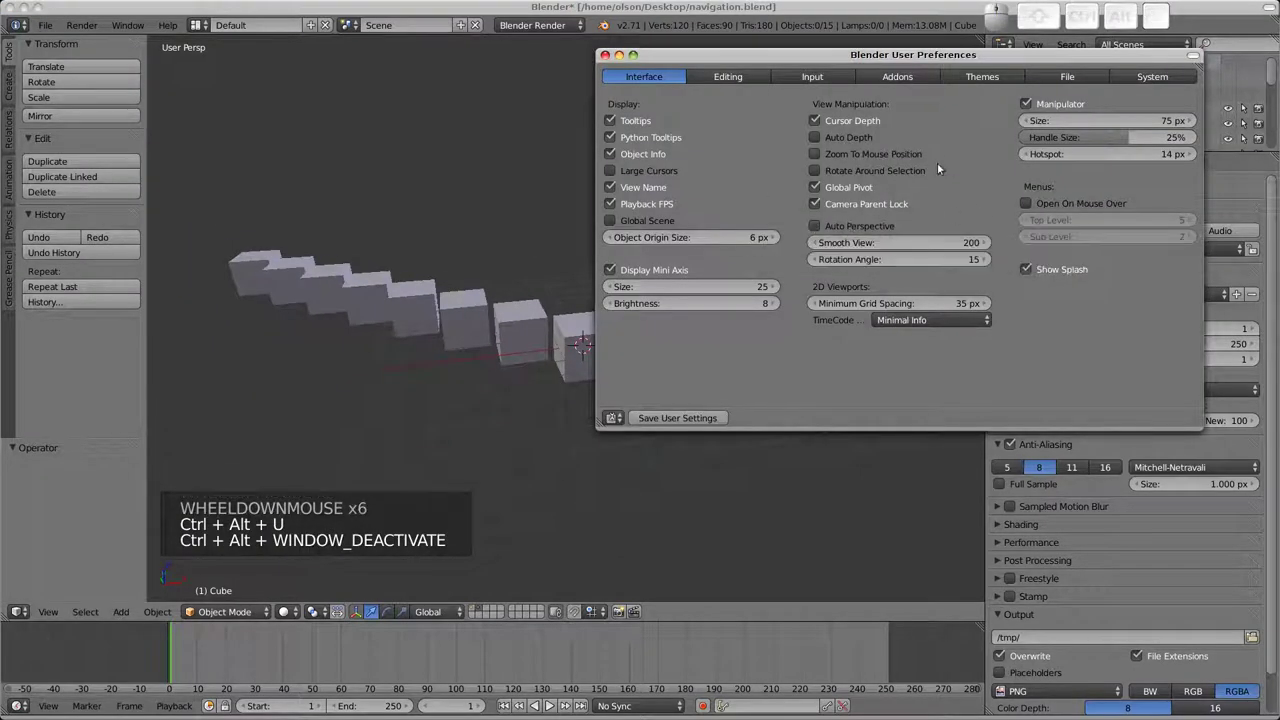
{"action": "left_click", "coordinate": [818, 155]}
{"action": "left_click", "coordinate": [785, 246]}
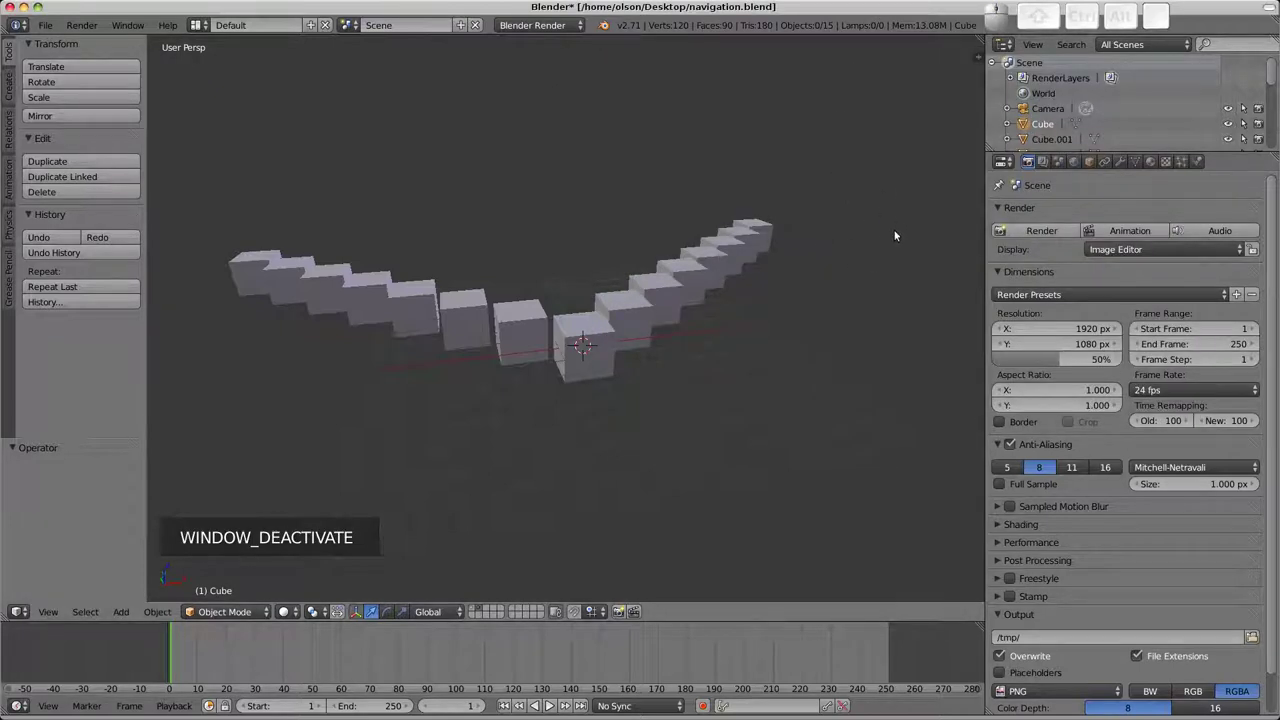
Test wheel zooming toward the cube row, orbit slightly, then recall and dismiss the preferences.
{"action": "scroll", "coordinate": [895, 233], "scroll_direction": "up", "scroll_amount": 6}
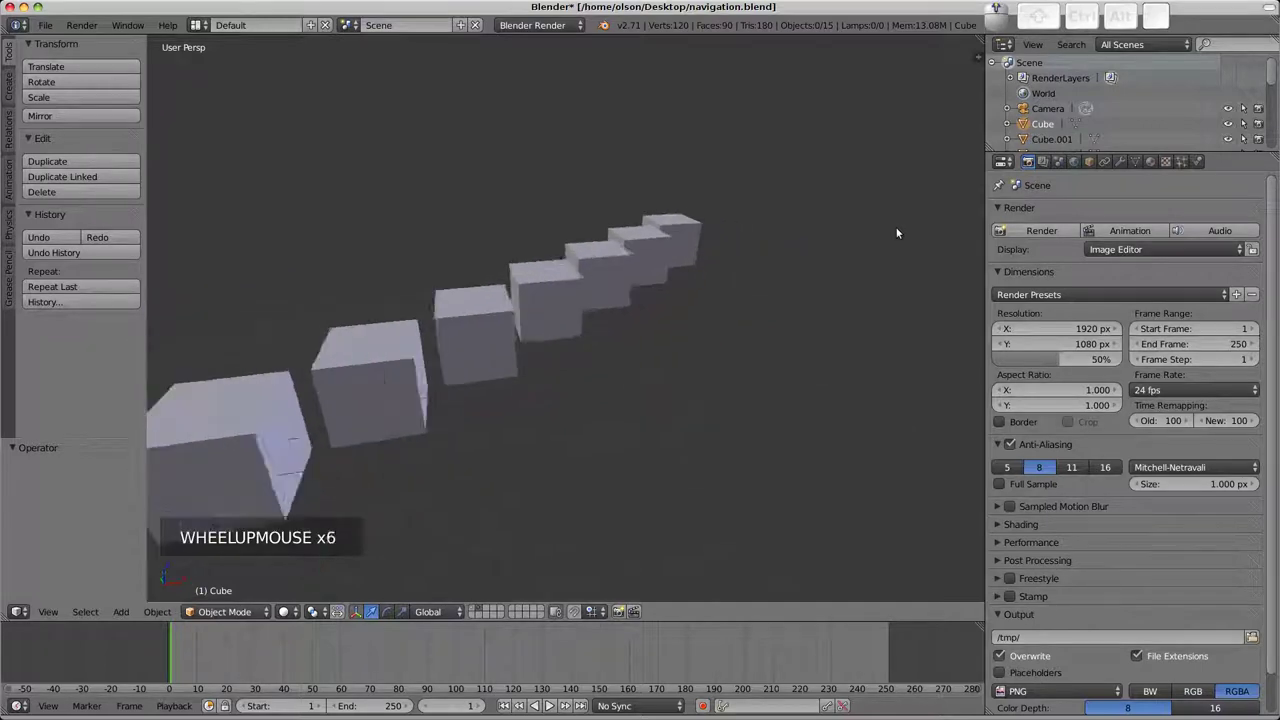
{"action": "scroll", "coordinate": [897, 233], "scroll_direction": "up", "scroll_amount": 5}
{"action": "scroll", "coordinate": [897, 231], "scroll_direction": "down", "scroll_amount": 12}
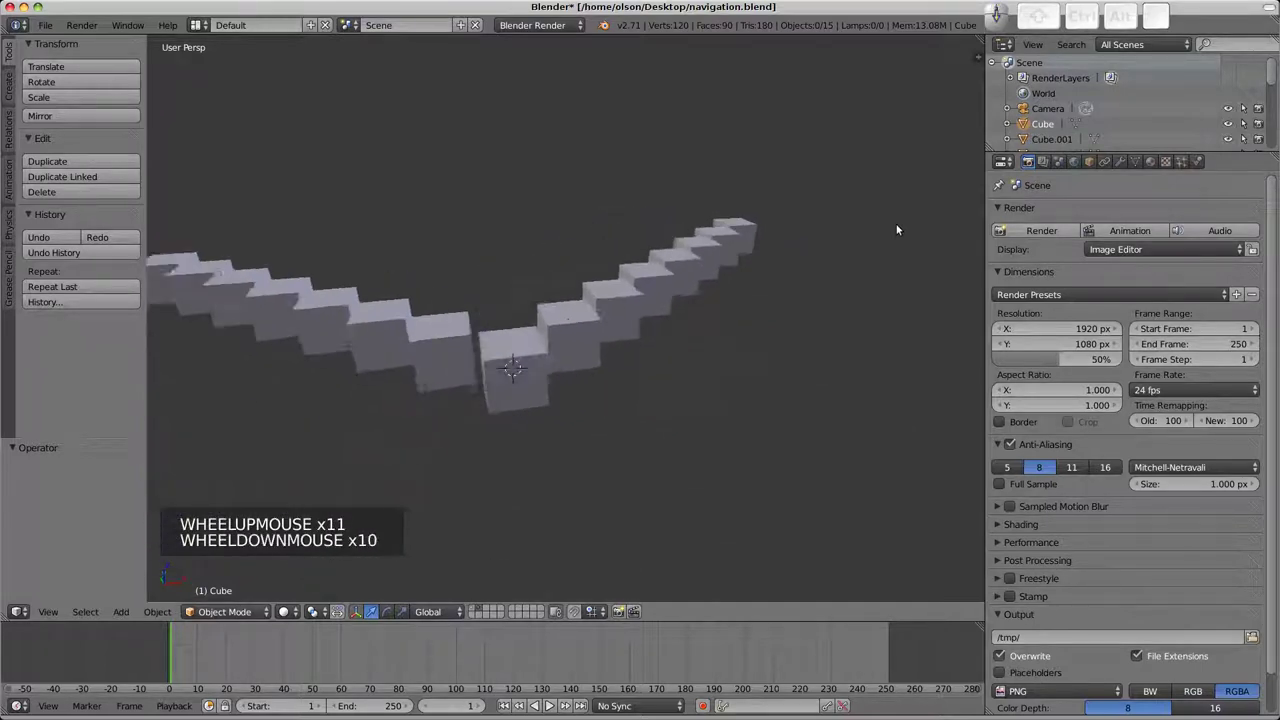
{"action": "scroll", "coordinate": [328, 266], "scroll_direction": "up", "scroll_amount": 9}
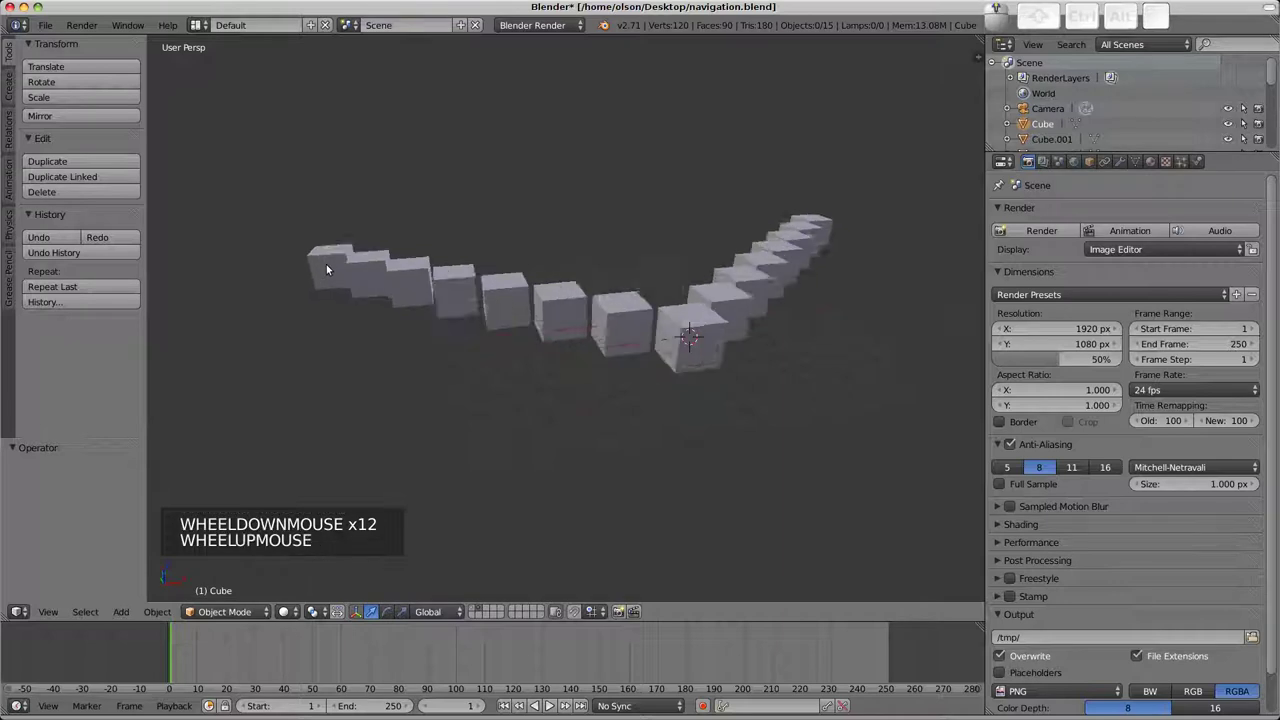
{"action": "scroll", "coordinate": [332, 262], "scroll_direction": "down", "scroll_amount": 4}
{"action": "scroll", "coordinate": [332, 258], "scroll_direction": "down", "scroll_amount": 5}
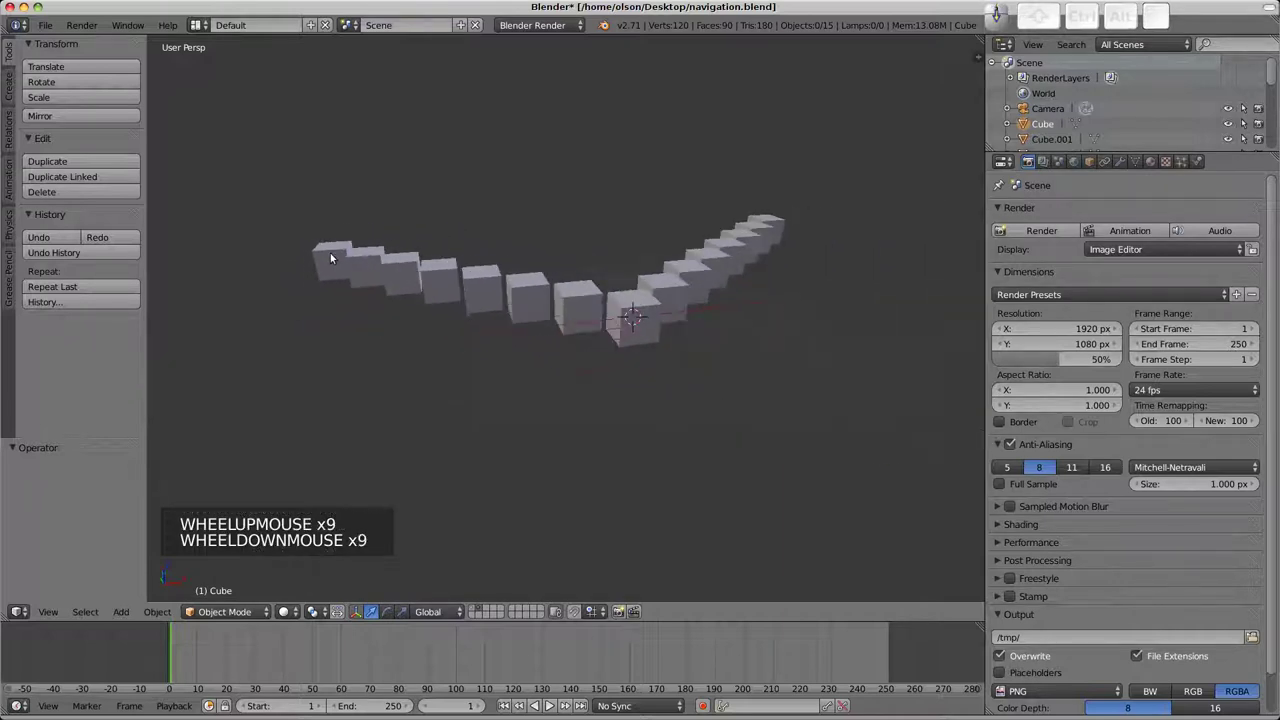
{"action": "scroll", "coordinate": [333, 256], "scroll_direction": "up", "scroll_amount": 1}
{"action": "scroll", "coordinate": [334, 256], "scroll_direction": "down", "scroll_amount": 1}
{"action": "middle_click_drag", "start_coordinate": [510, 280], "coordinate": [608, 290]}
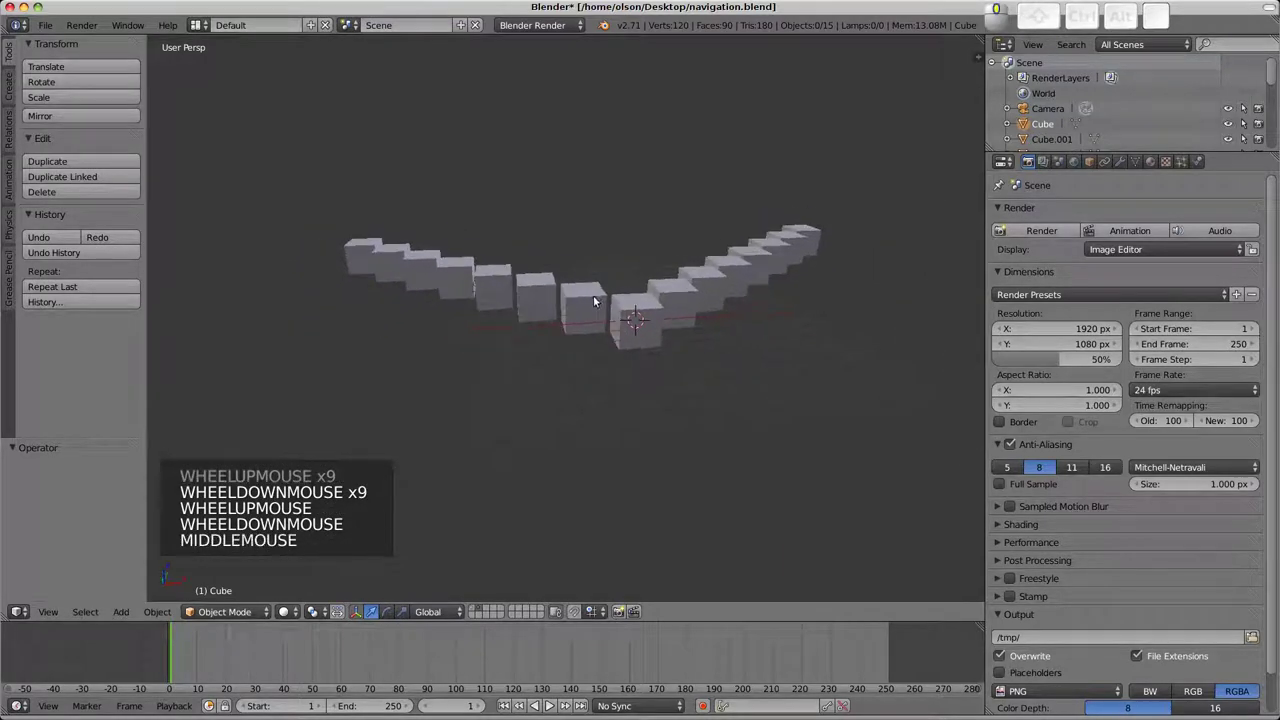
{"action": "key", "text": "ctrl+alt+u"}
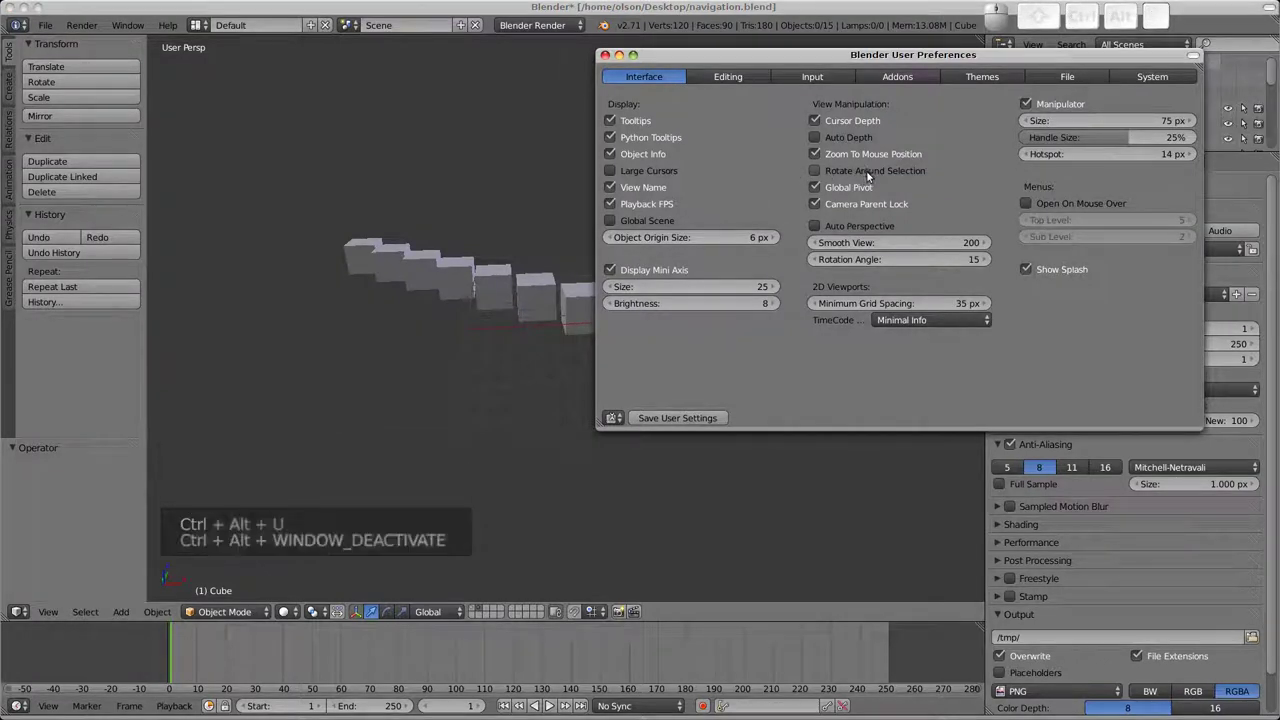
{"action": "left_click", "coordinate": [852, 8]}
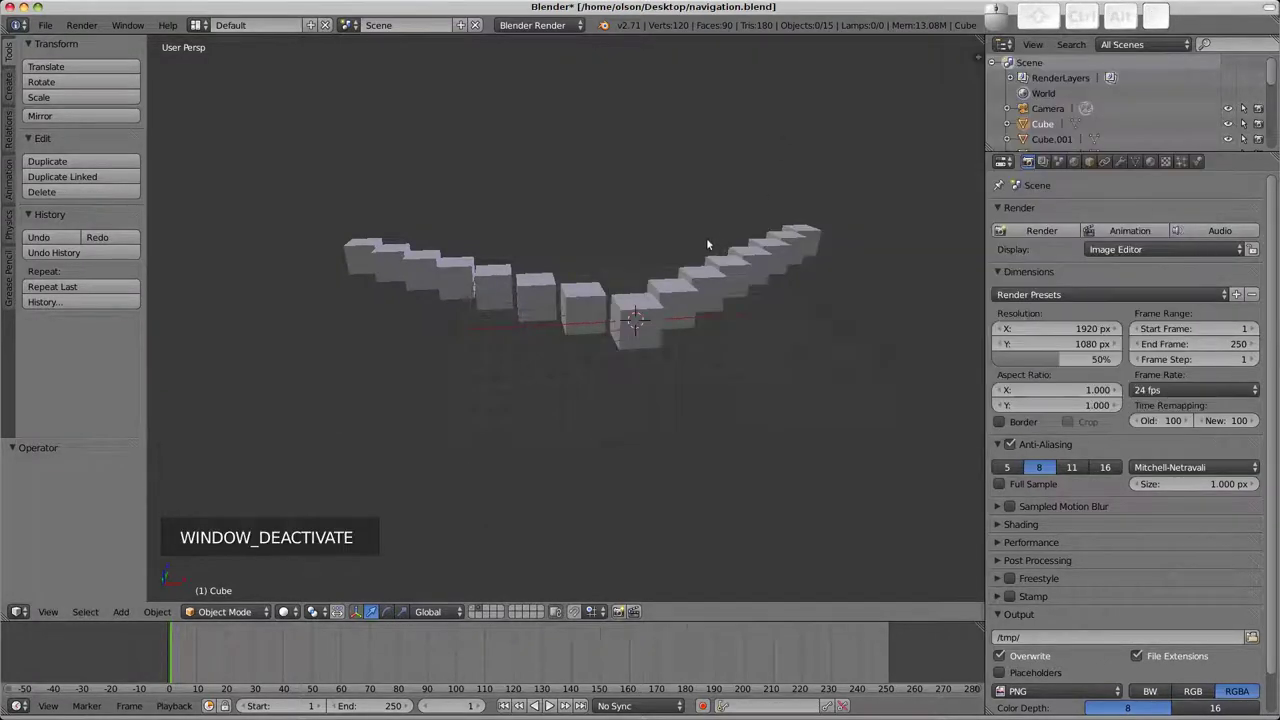
Select Cube.001 at the bend and orbit to a near-front view of it.
{"action": "right_click", "coordinate": [640, 318]}
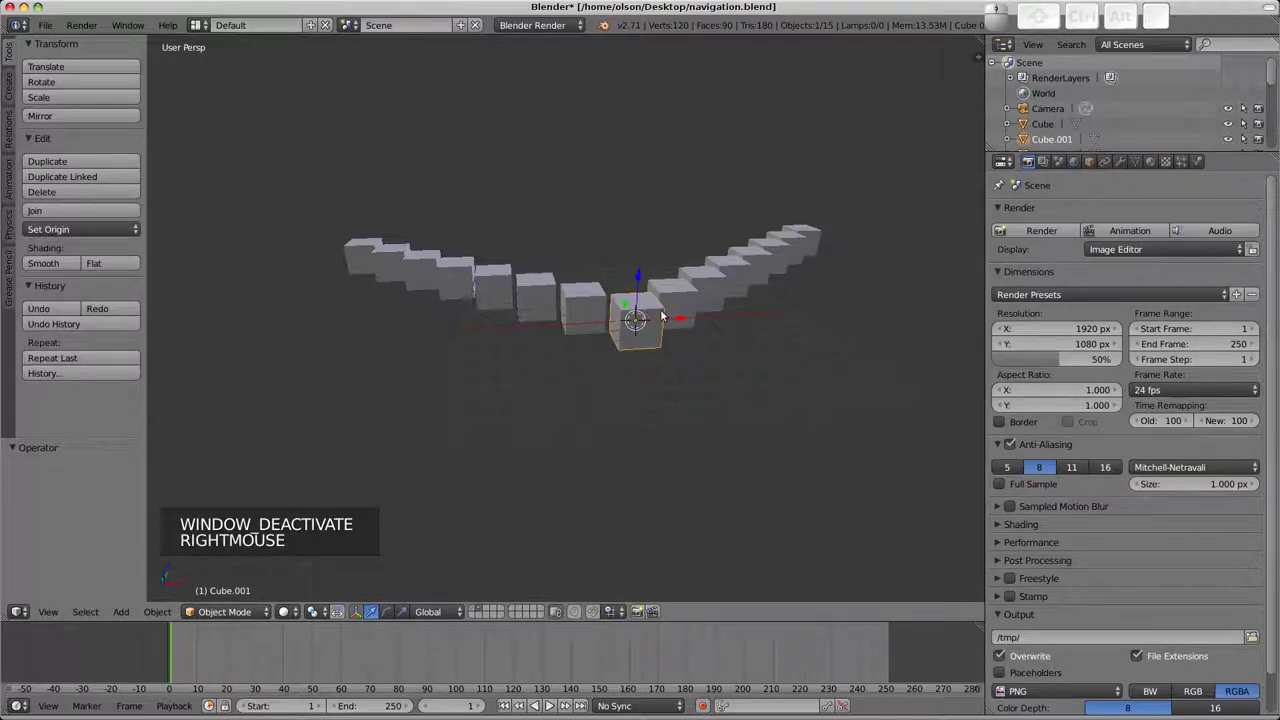
{"action": "scroll", "coordinate": [640, 318], "scroll_direction": "up", "scroll_amount": 5}
{"action": "middle_click_drag", "start_coordinate": [601, 316], "coordinate": [766, 356]}
{"action": "scroll", "coordinate": [564, 357], "scroll_direction": "down", "scroll_amount": 1}
{"action": "scroll", "coordinate": [564, 357], "scroll_direction": "down", "scroll_amount": 1}
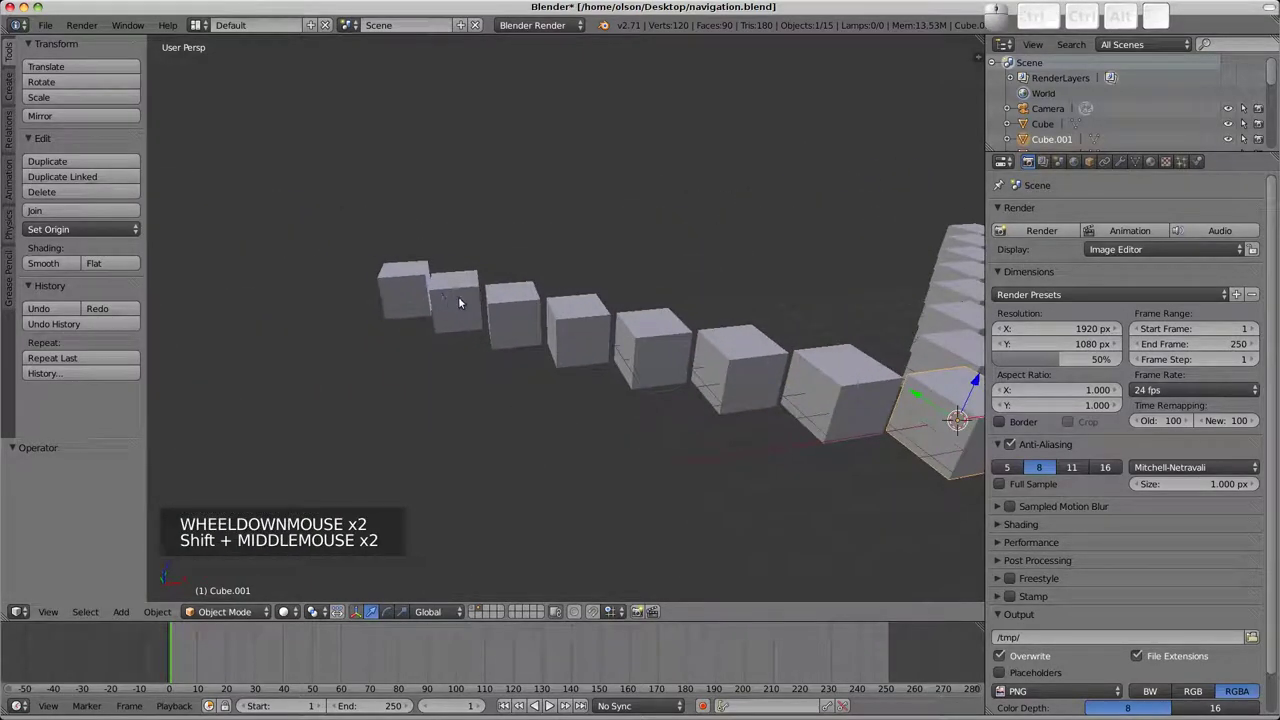
Select Cube.007 further along the row and pan, orbit and zoom close around it.
{"action": "right_click", "coordinate": [458, 296]}
{"action": "middle_click_drag", "start_coordinate": [460, 300], "coordinate": [663, 350], "text": "shift"}
{"action": "scroll", "coordinate": [588, 333], "scroll_direction": "up", "scroll_amount": 9}
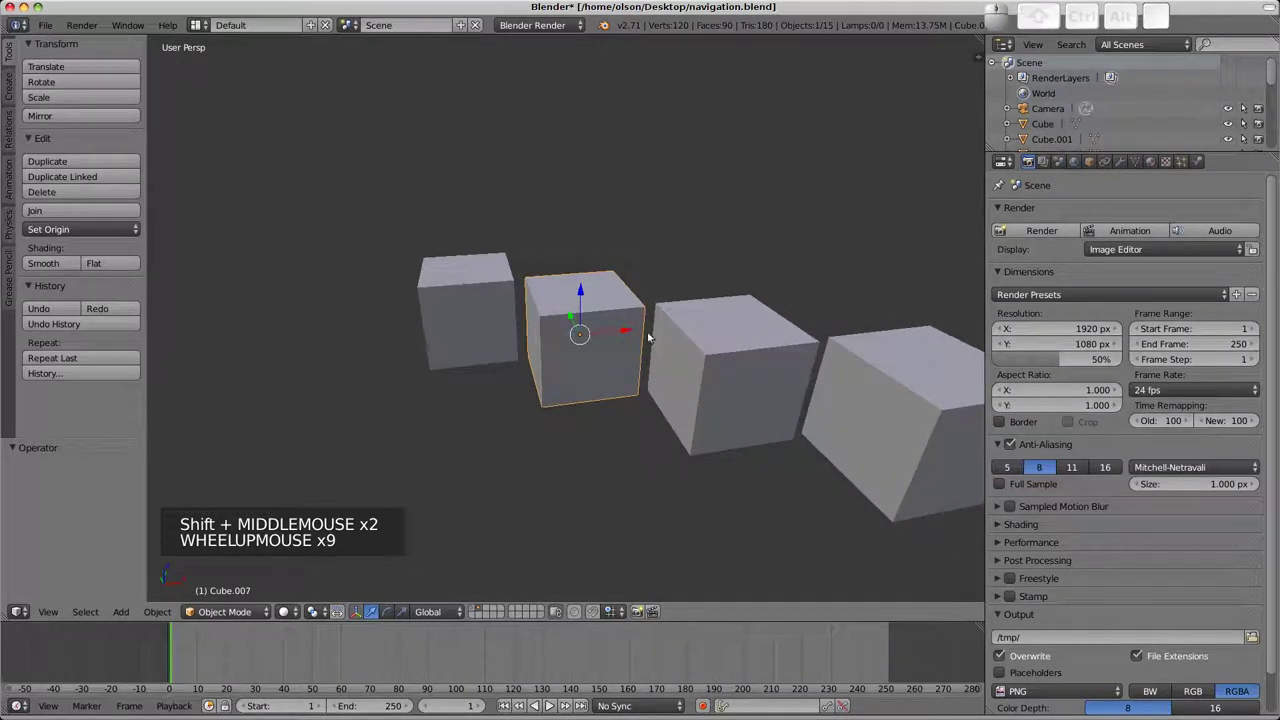
{"action": "middle_click", "coordinate": [572, 328]}
{"action": "middle_click_drag", "start_coordinate": [575, 330], "coordinate": [598, 360]}
{"action": "mouse_move", "coordinate": [571, 276]}
{"action": "middle_mouse_down"}
{"action": "mouse_move", "coordinate": [597, 343]}
{"action": "mouse_move", "coordinate": [674, 277]}
{"action": "mouse_move", "coordinate": [562, 279]}
{"action": "middle_mouse_up"}
{"action": "scroll", "coordinate": [565, 282], "scroll_direction": "down", "scroll_amount": 6}
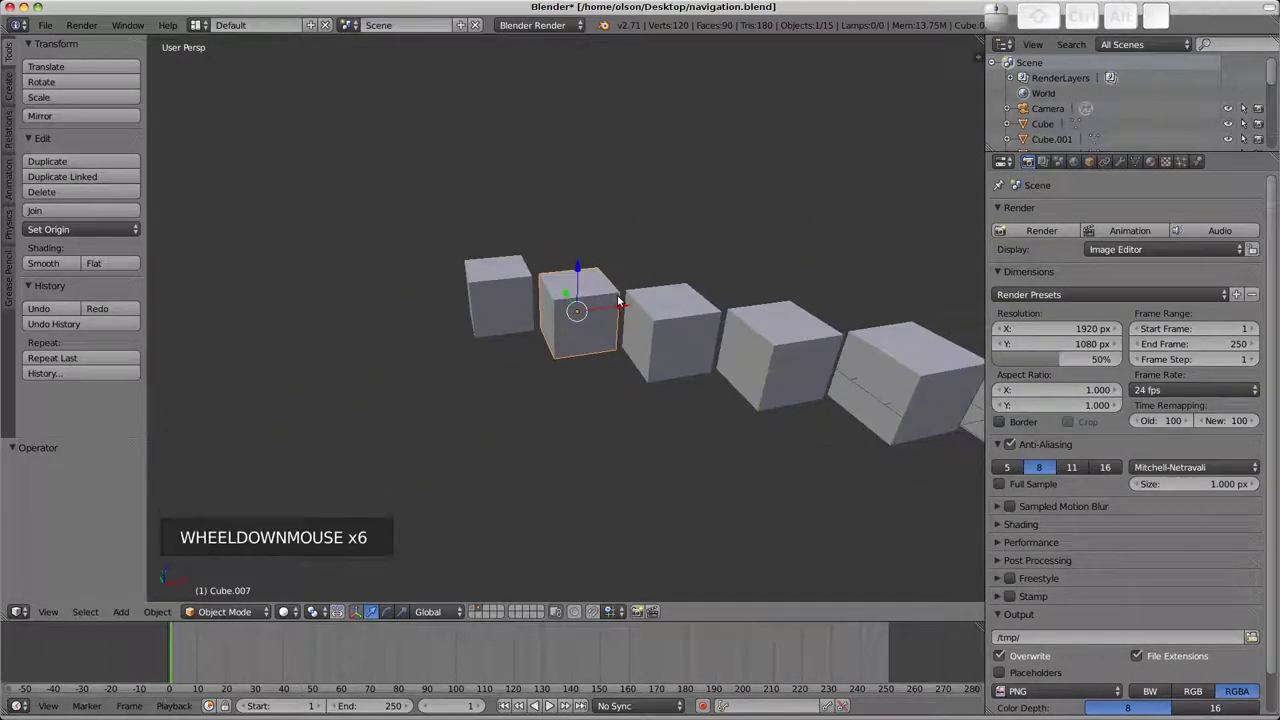
Frame the selected Cube.007 with Numpad . and orbit around it.
{"action": "key", "text": "KP_Decimal"}
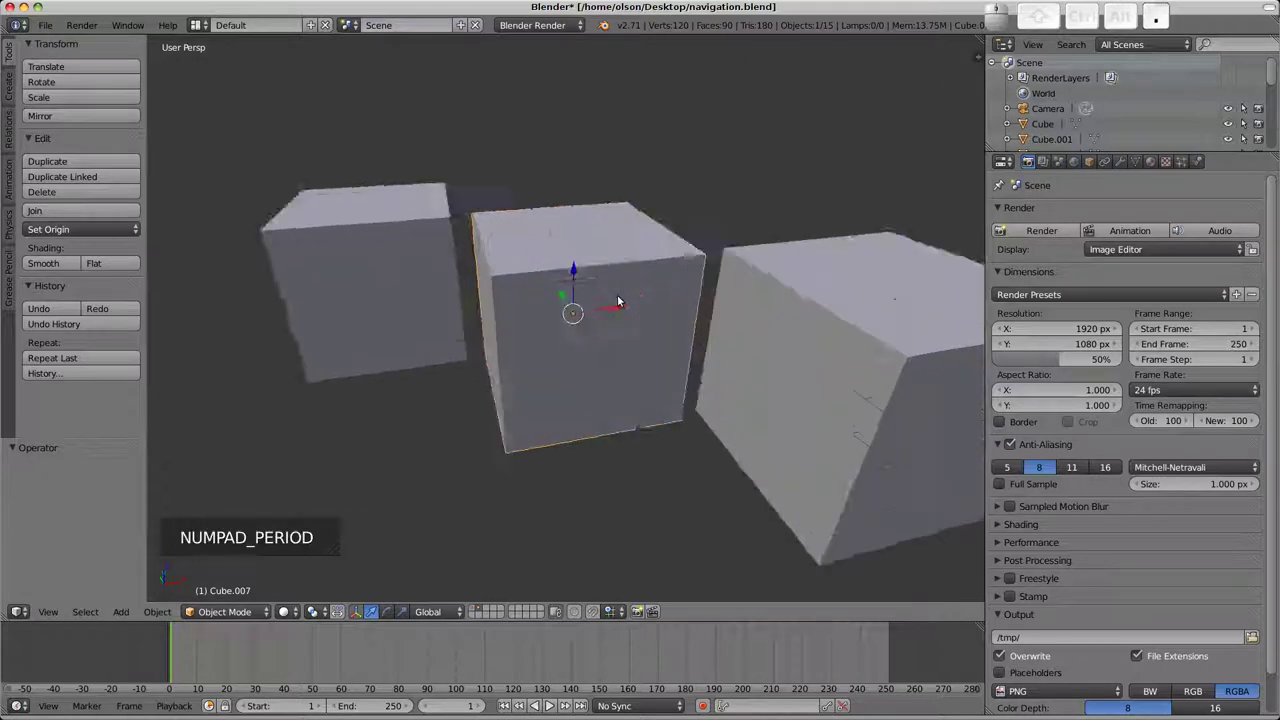
{"action": "scroll", "coordinate": [603, 280], "scroll_direction": "down", "scroll_amount": 6}
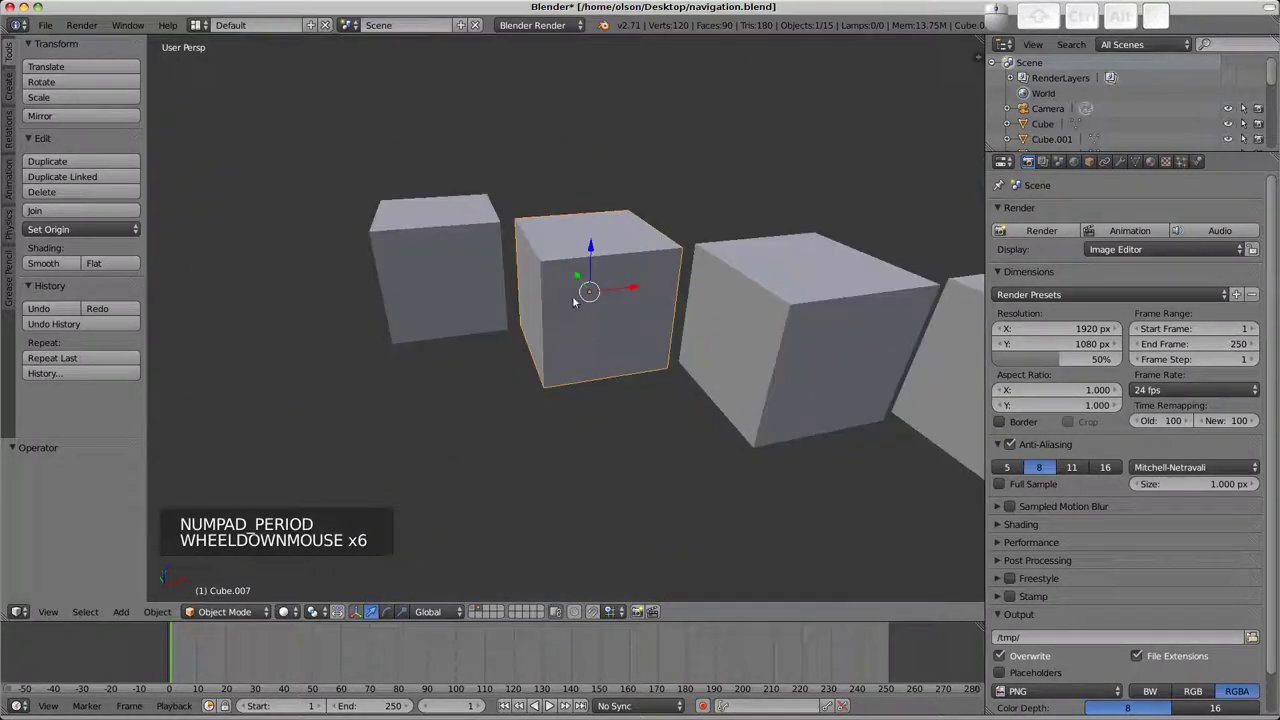
{"action": "middle_click_drag", "start_coordinate": [590, 295], "coordinate": [697, 329]}
{"action": "scroll", "coordinate": [690, 302], "scroll_direction": "down", "scroll_amount": 6}
{"action": "scroll", "coordinate": [690, 302], "scroll_direction": "down", "scroll_amount": 1}
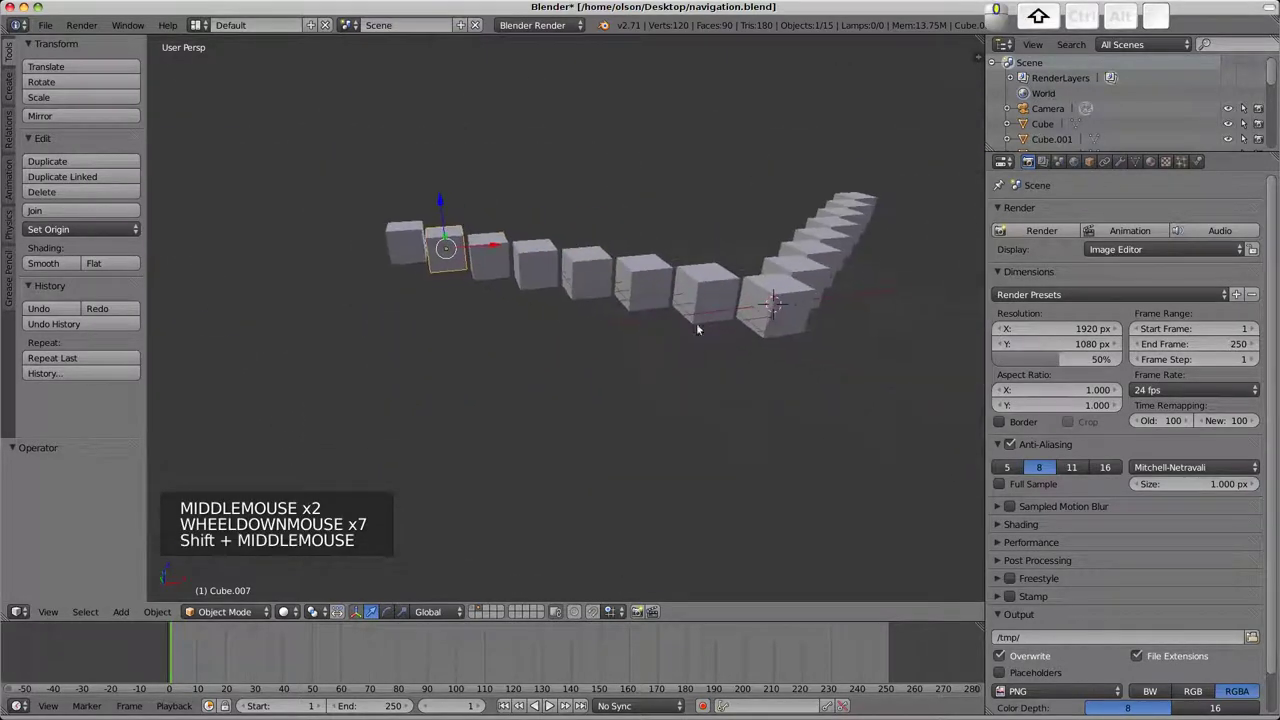
Select Cube.001, centre it with Numpad ., then orbit and zoom out.
{"action": "right_click", "coordinate": [779, 304]}
{"action": "key", "text": "KP_Decimal"}
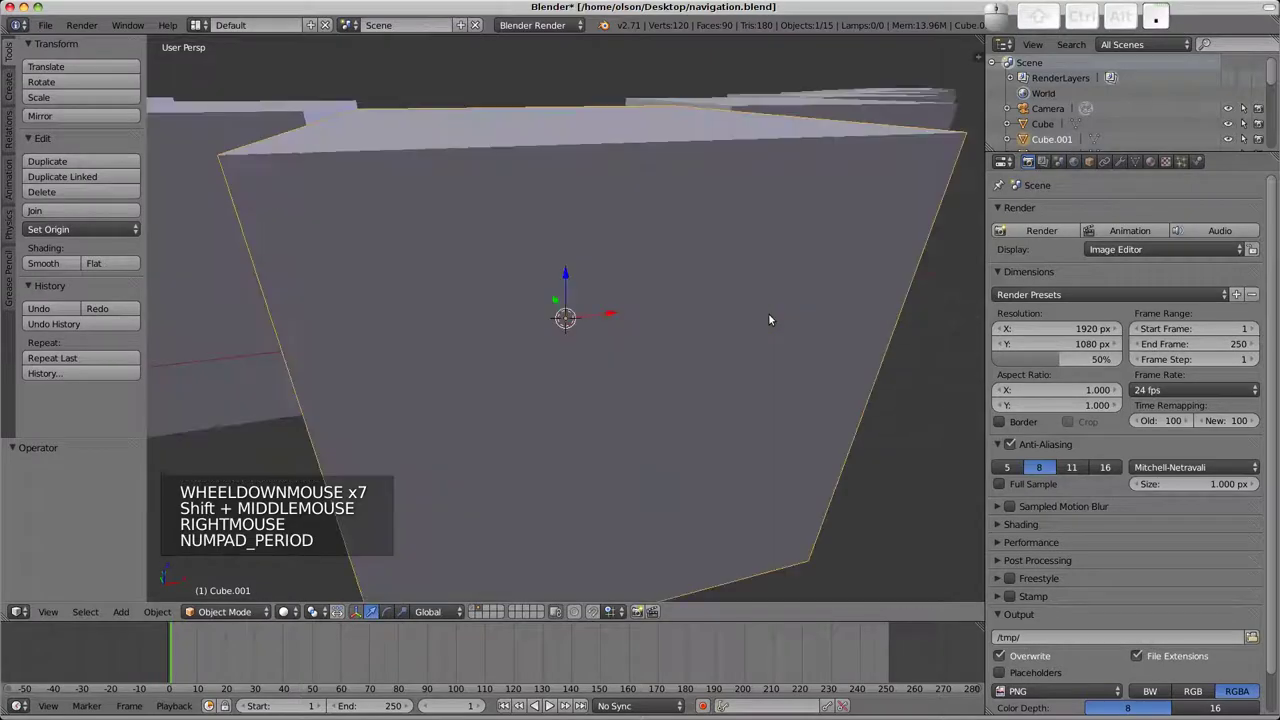
{"action": "scroll", "coordinate": [627, 274], "scroll_direction": "down", "scroll_amount": 8}
{"action": "middle_click_drag", "start_coordinate": [627, 274], "coordinate": [559, 285]}
{"action": "scroll", "coordinate": [600, 290], "scroll_direction": "down", "scroll_amount": 3}
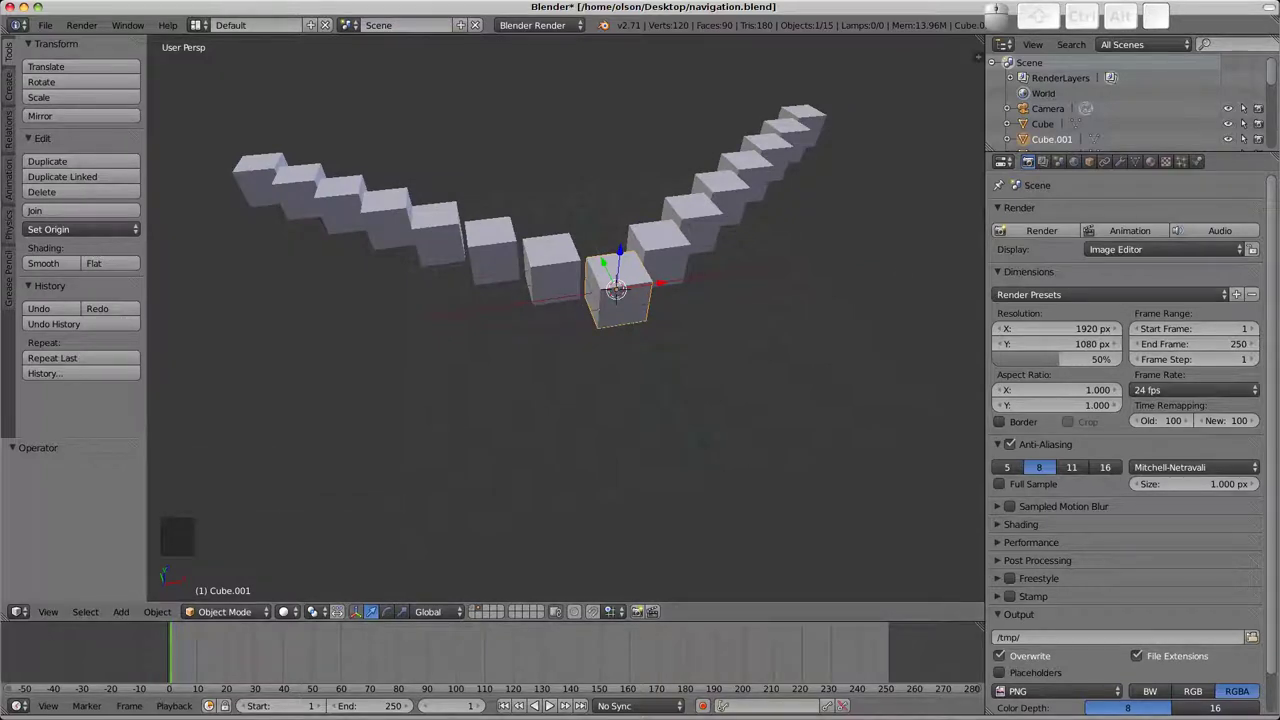
Back in the main window, select a left-arm cube and orbit the row edge-on.
{"action": "key", "text": "ctrl+alt+u"}
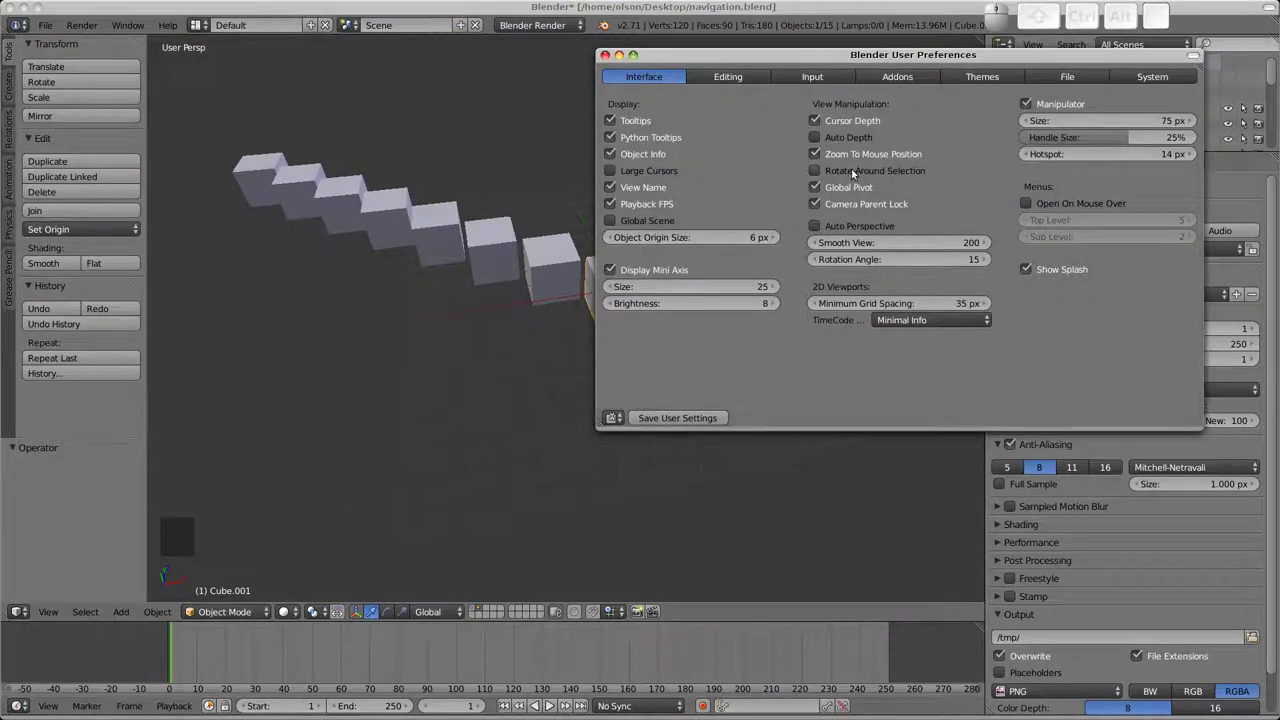
{"action": "left_click", "coordinate": [718, 10]}
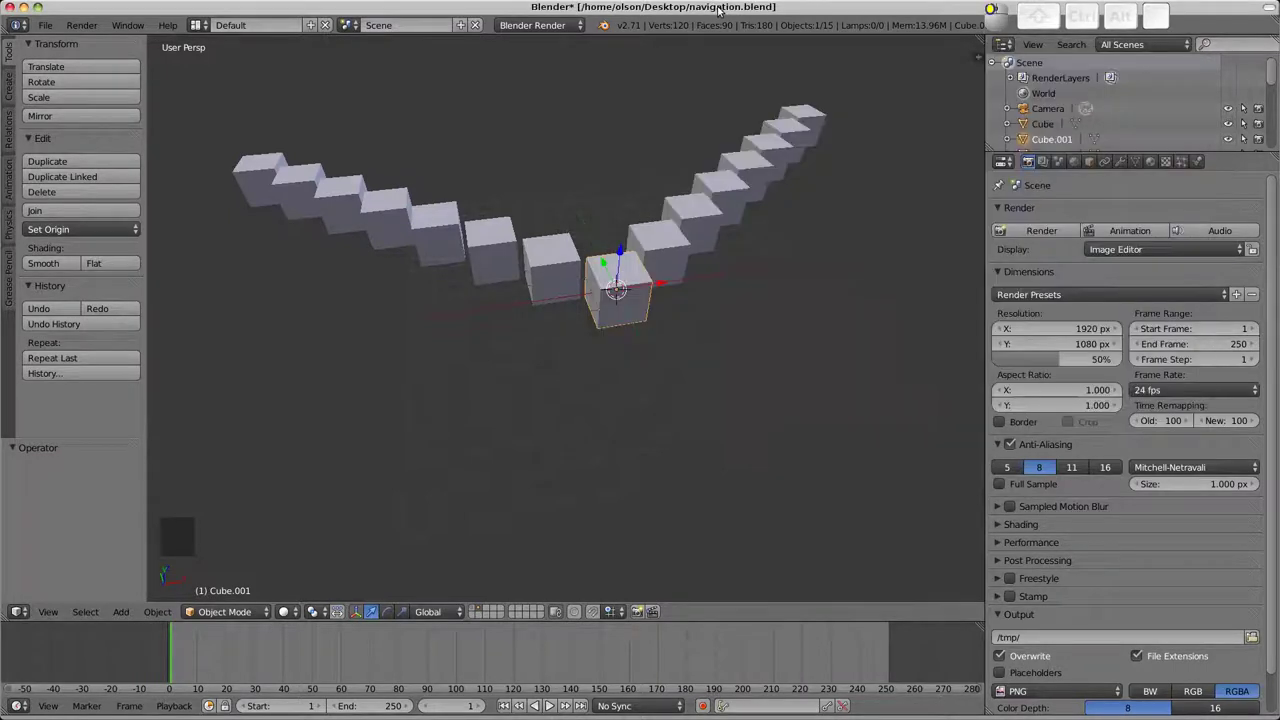
{"action": "right_click", "coordinate": [306, 186]}
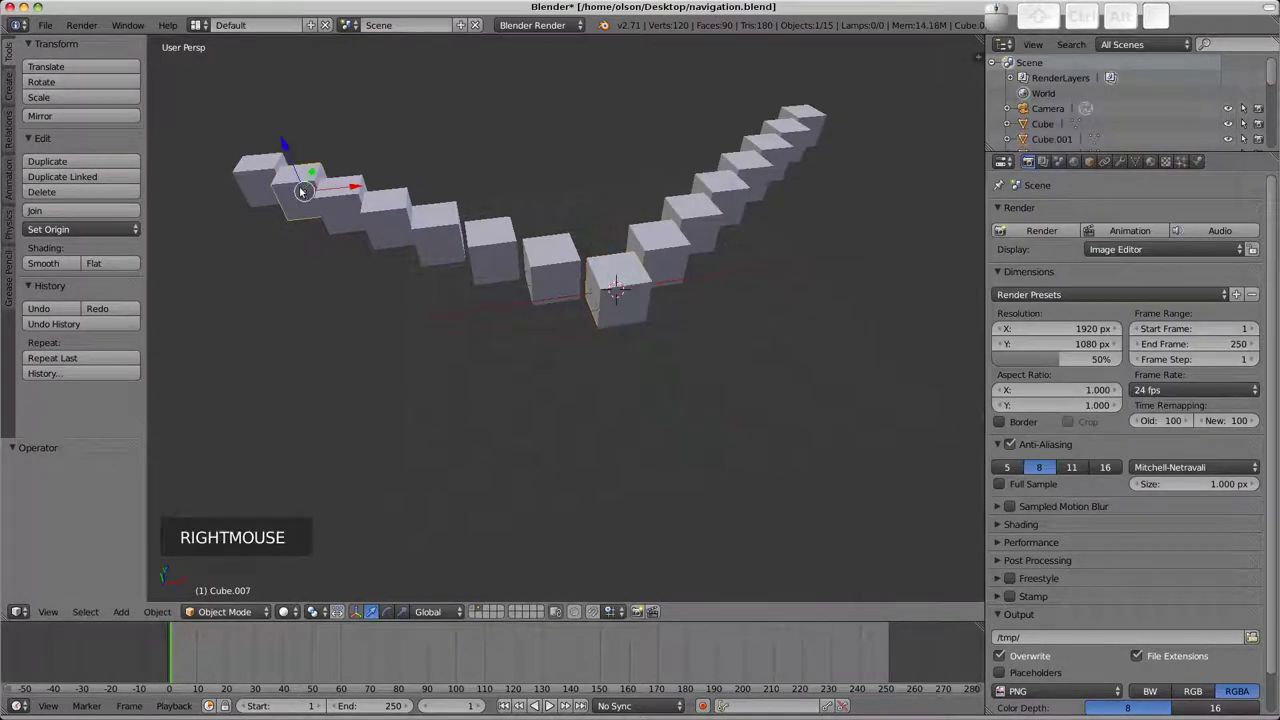
{"action": "middle_click_drag", "start_coordinate": [465, 131], "coordinate": [700, 260]}
{"action": "scroll", "coordinate": [598, 351], "scroll_direction": "up", "scroll_amount": 9}
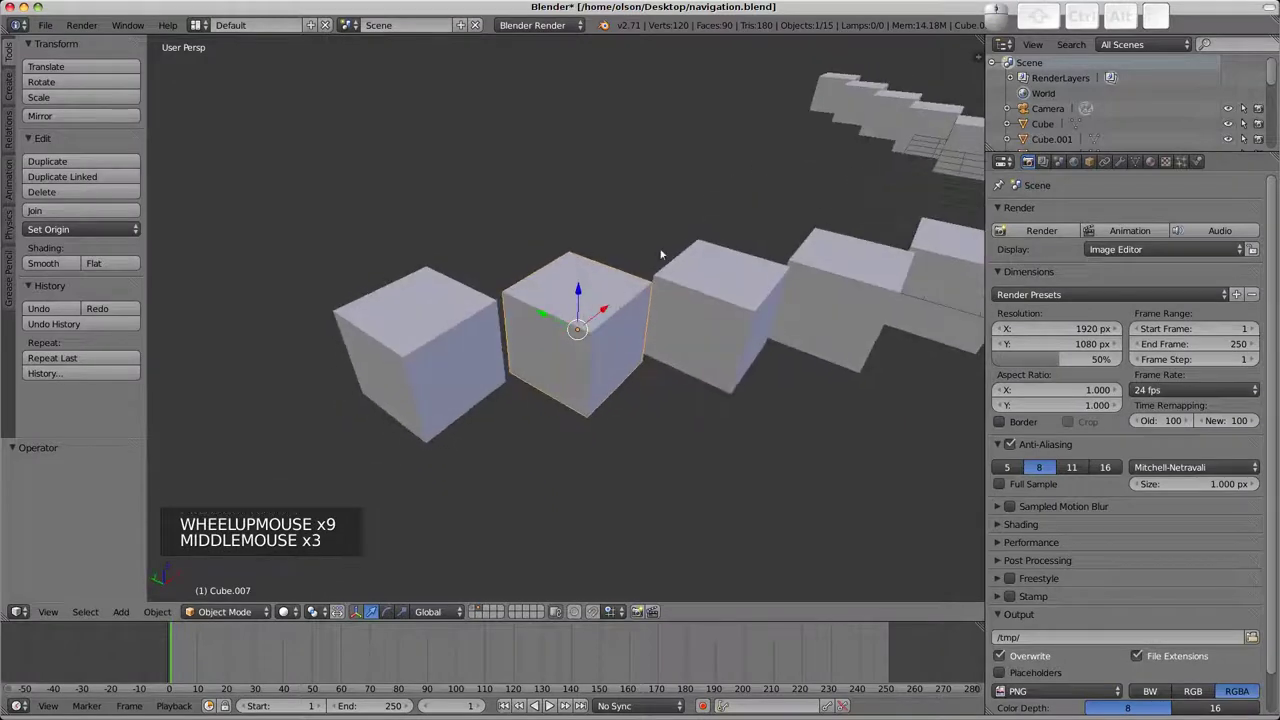
Select the top-right cube, orbit so the row runs along the top, and recentre it.
{"action": "right_click", "coordinate": [884, 113]}
{"action": "middle_click_drag", "start_coordinate": [885, 114], "coordinate": [700, 250]}
{"action": "middle_click_drag", "start_coordinate": [700, 250], "coordinate": [615, 287], "text": "shift"}
Select Cube.006, third from the left, then pan and zoom in close and back out.
{"action": "right_click", "coordinate": [640, 280]}
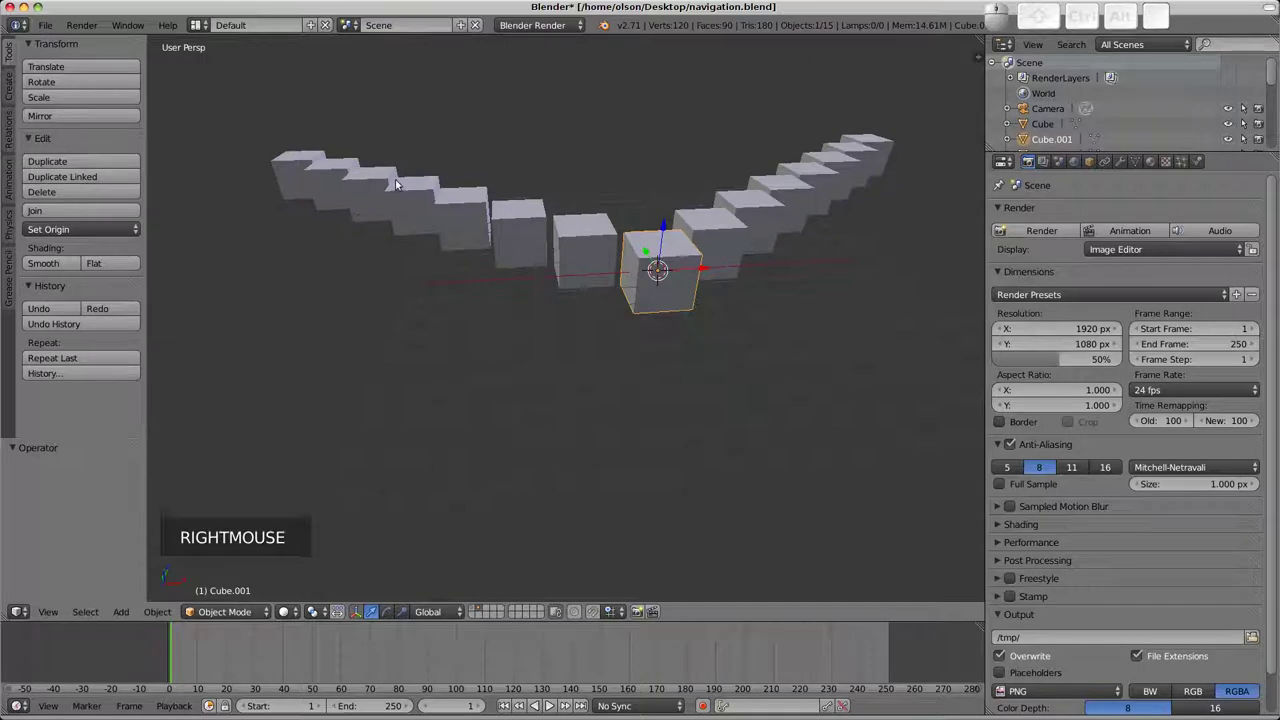
{"action": "right_click", "coordinate": [366, 194]}
{"action": "middle_click_drag", "start_coordinate": [366, 194], "coordinate": [752, 330], "text": "shift"}
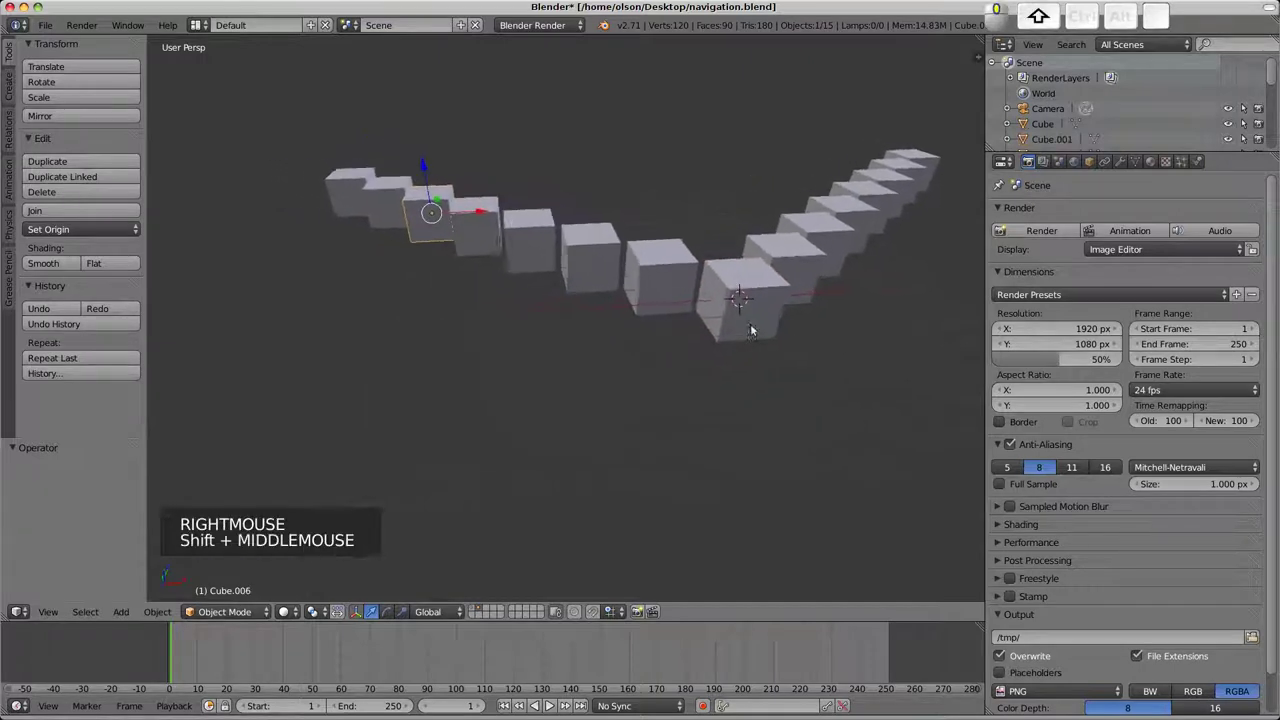
{"action": "scroll", "coordinate": [424, 208], "scroll_direction": "up", "scroll_amount": 20}
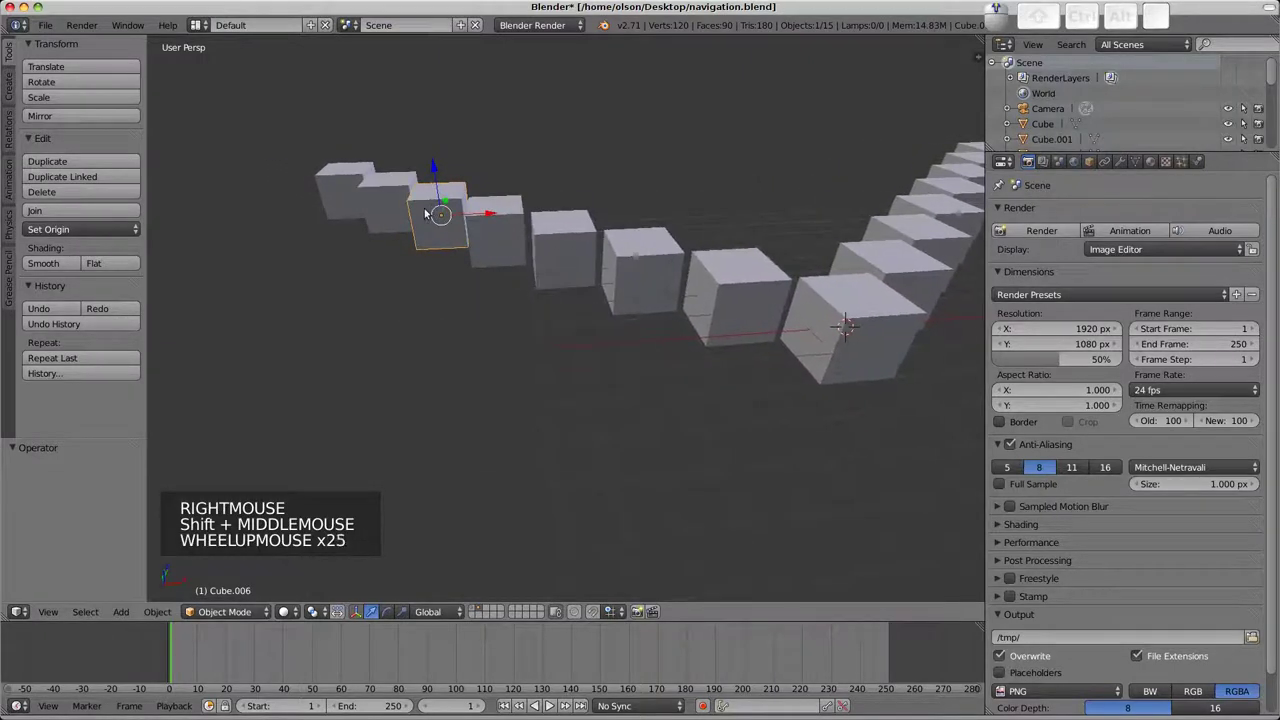
{"action": "scroll", "coordinate": [423, 207], "scroll_direction": "up", "scroll_amount": 13}
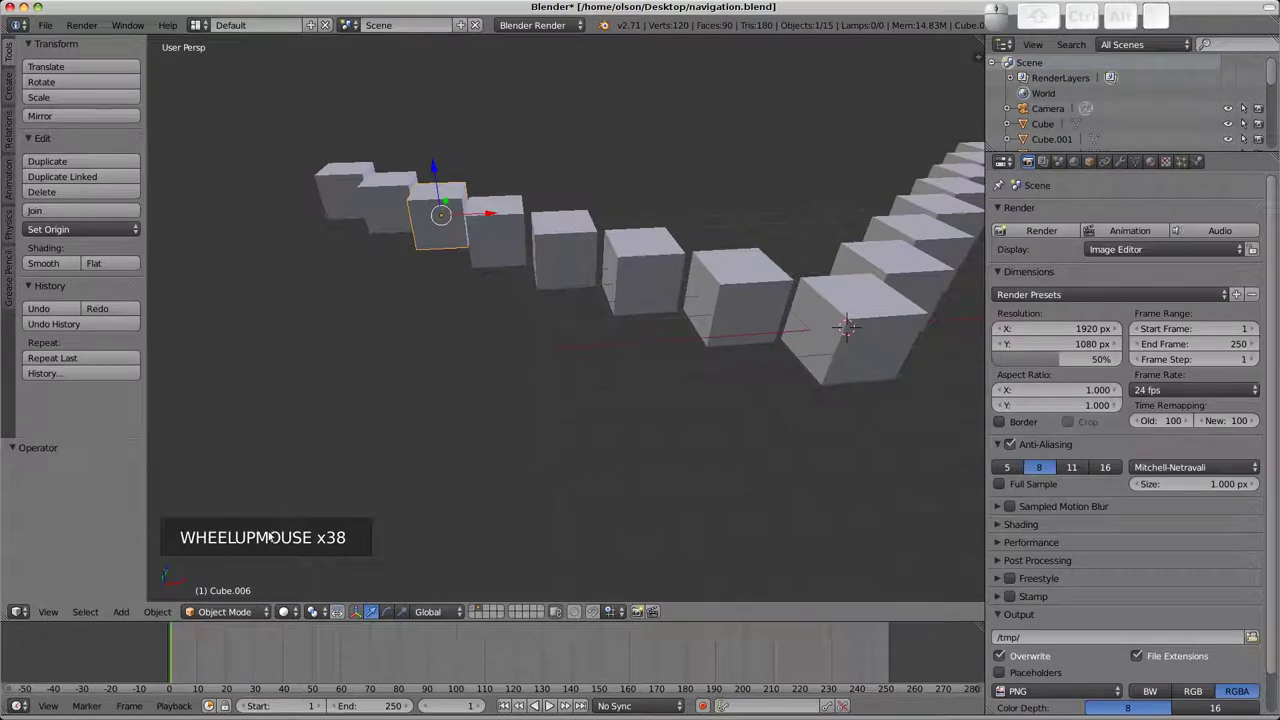
{"action": "scroll", "coordinate": [430, 265], "scroll_direction": "up", "scroll_amount": 9}
{"action": "scroll", "coordinate": [441, 256], "scroll_direction": "down", "scroll_amount": 14}
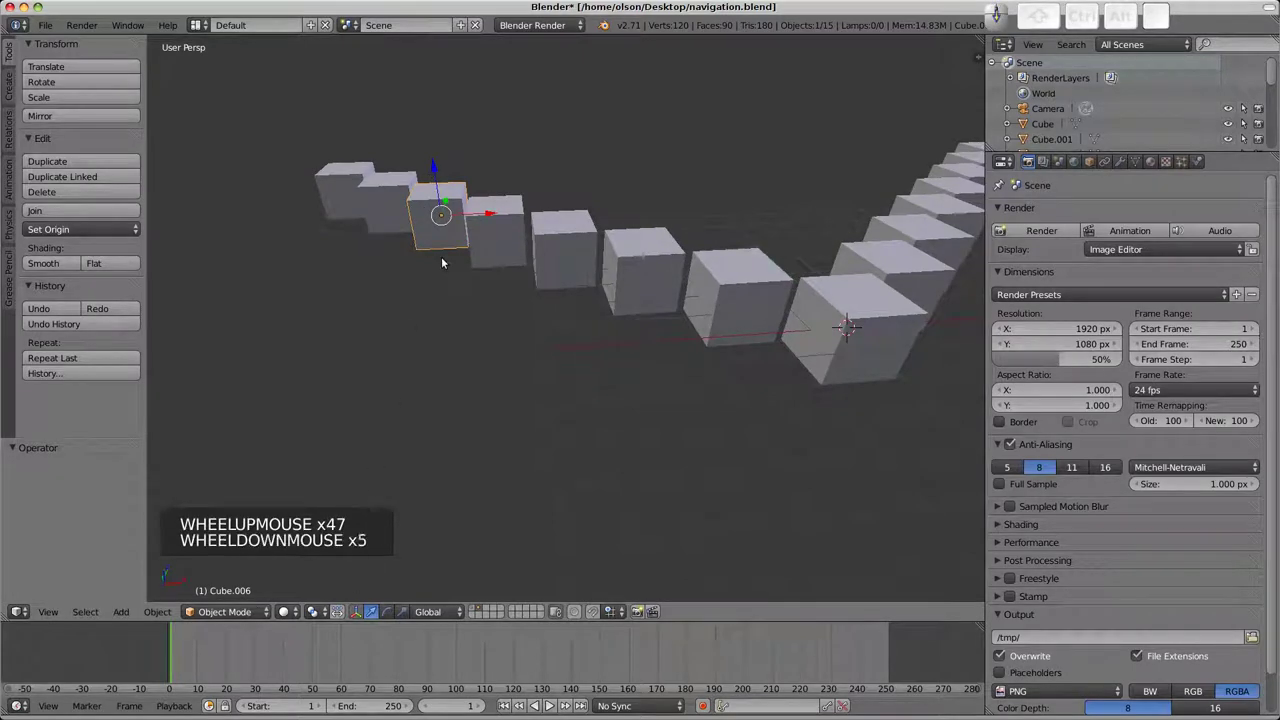
{"action": "scroll", "coordinate": [447, 264], "scroll_direction": "down", "scroll_amount": 20}
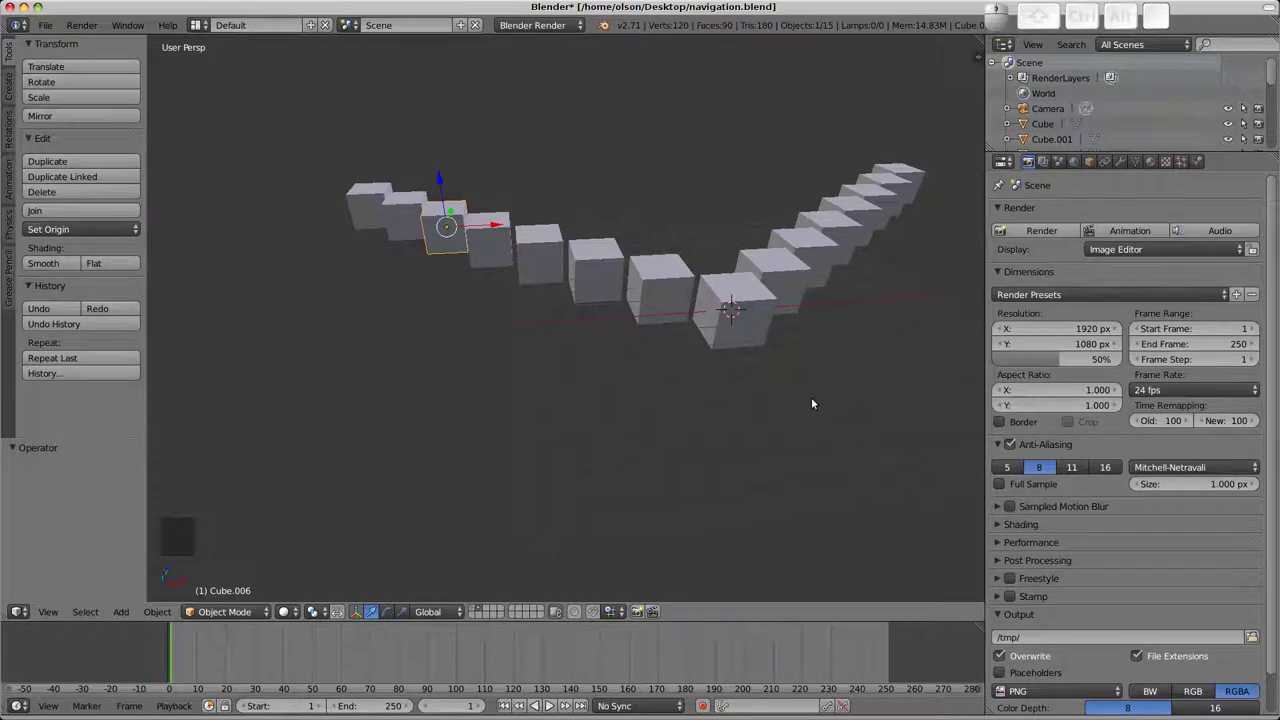
Sketch and erase a grease pencil stroke, then zoom and orbit around the cube row.
{"action": "mouse_move", "coordinate": [808, 400]}
{"action": "left_mouse_down"}
{"action": "mouse_move", "coordinate": [565, 428]}
{"action": "mouse_move", "coordinate": [348, 424]}
{"action": "left_mouse_up"}
{"action": "mouse_move", "coordinate": [390, 424]}
{"action": "right_mouse_down"}
{"action": "mouse_move", "coordinate": [721, 435]}
{"action": "mouse_move", "coordinate": [795, 413]}
{"action": "mouse_move", "coordinate": [571, 419]}
{"action": "right_mouse_up"}
{"action": "scroll", "coordinate": [442, 209], "scroll_direction": "up", "scroll_amount": 5}
{"action": "scroll", "coordinate": [442, 209], "scroll_direction": "up", "scroll_amount": 20}
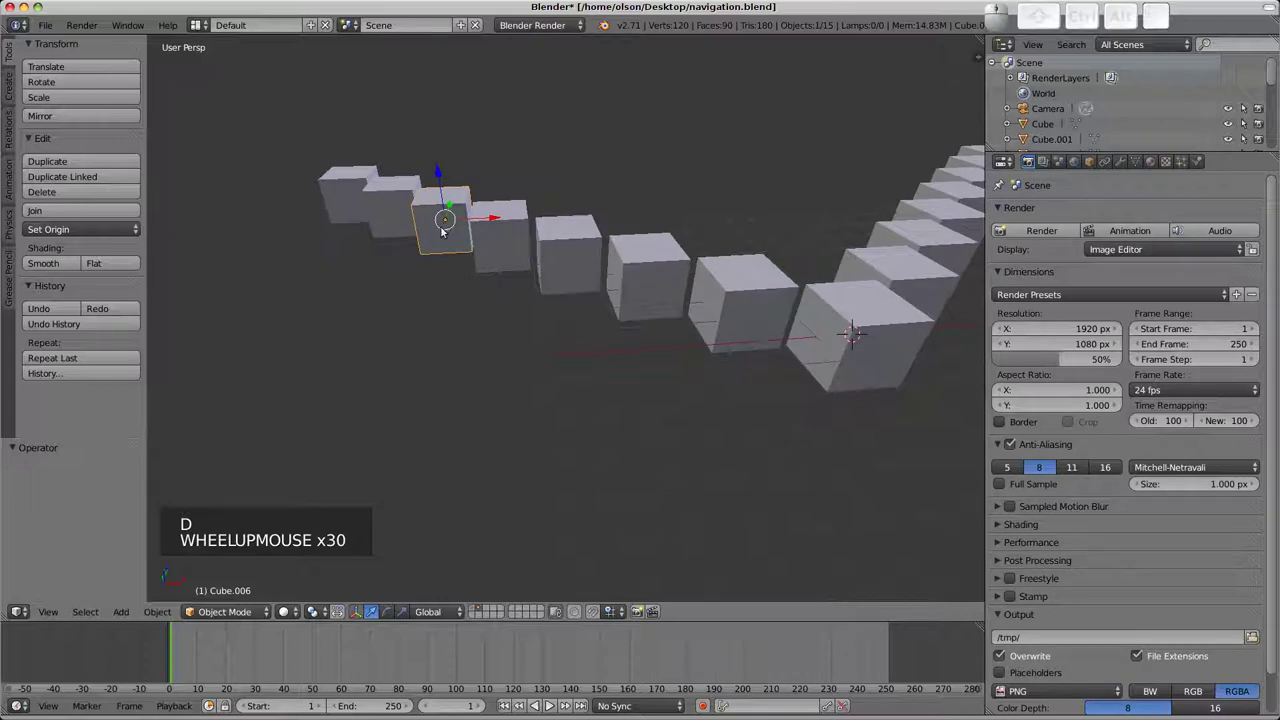
{"action": "scroll", "coordinate": [443, 230], "scroll_direction": "down", "scroll_amount": 20}
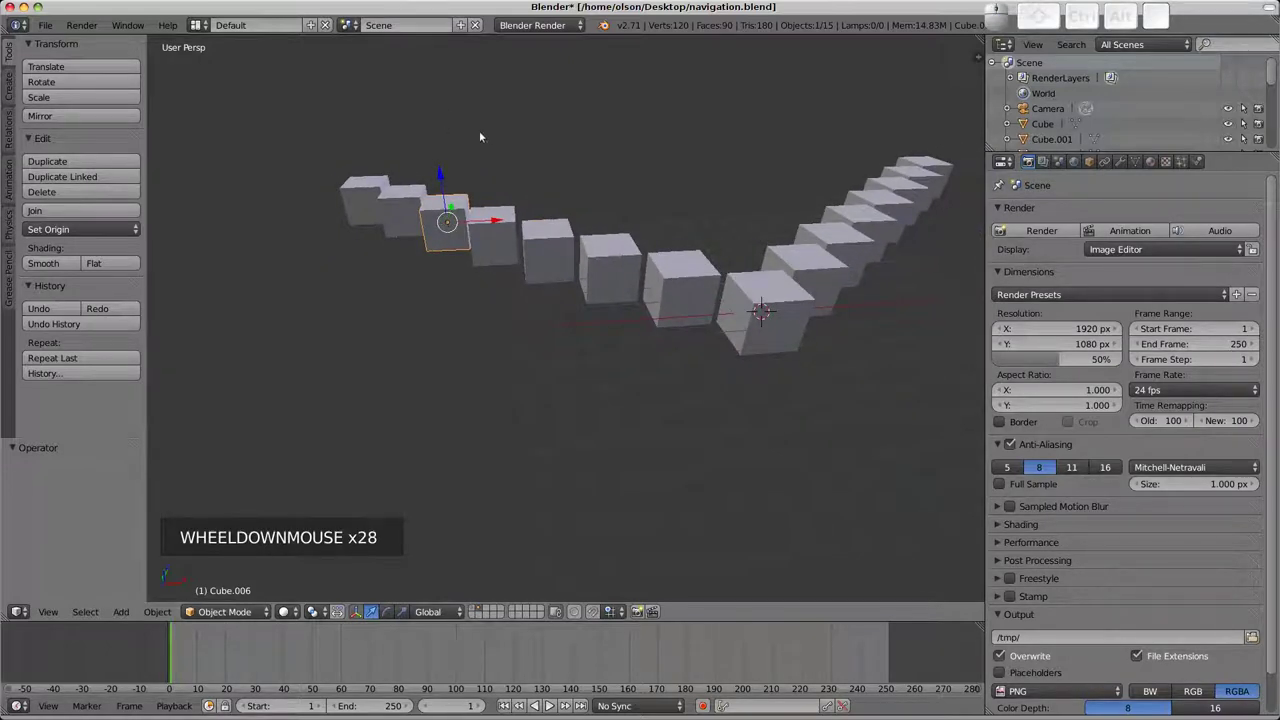
{"action": "scroll", "coordinate": [479, 137], "scroll_direction": "down", "scroll_amount": 2}
{"action": "middle_click_drag", "start_coordinate": [479, 137], "coordinate": [655, 343]}
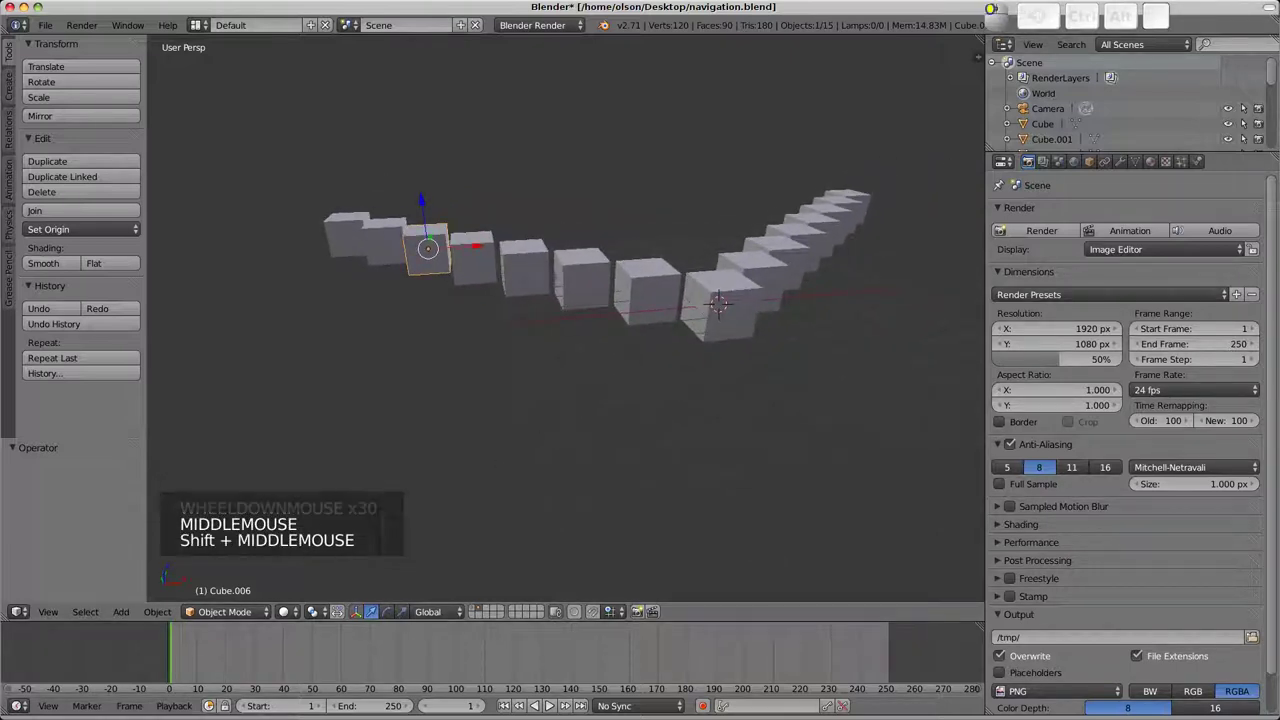
In Interface > View Manipulation, check Auto Depth and uncheck Rotate Around Selection.
{"action": "key", "text": "ctrl+alt+u"}
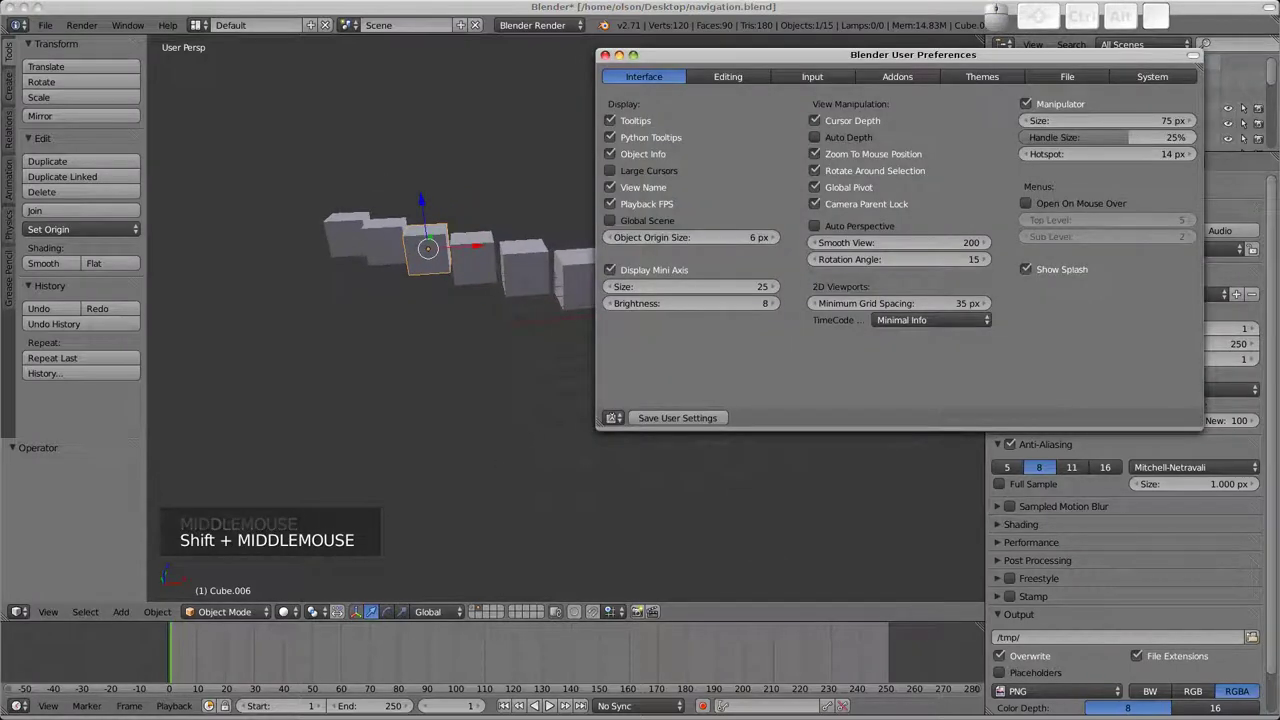
{"action": "left_click", "coordinate": [846, 139]}
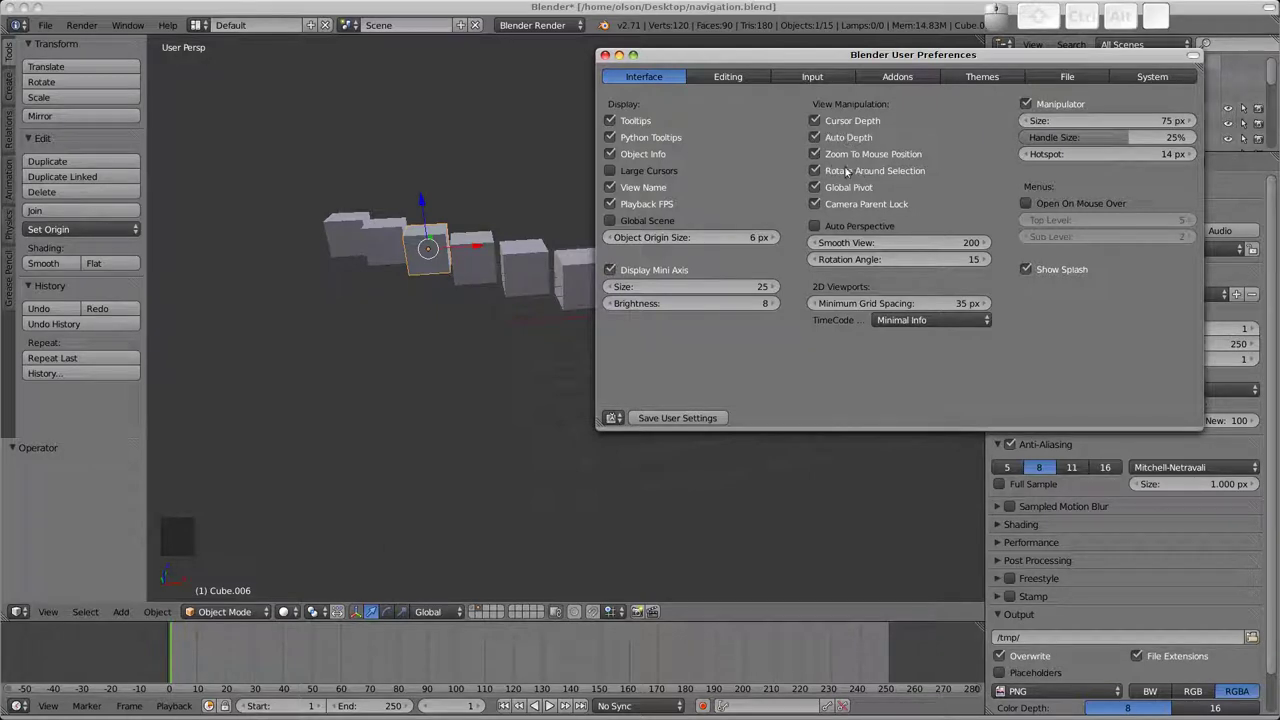
{"action": "left_click", "coordinate": [847, 171]}
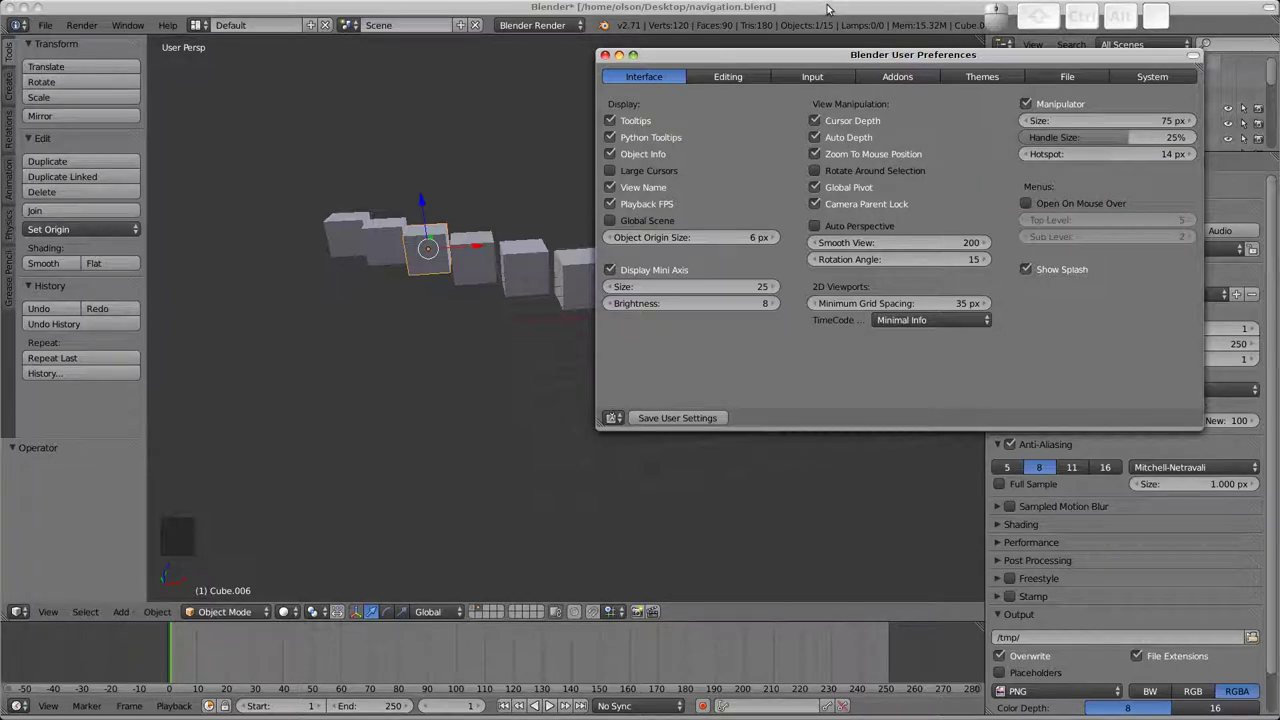
Close the preferences, recentre the cube row, and zoom and orbit to look down on it.
{"action": "left_click", "coordinate": [604, 54]}
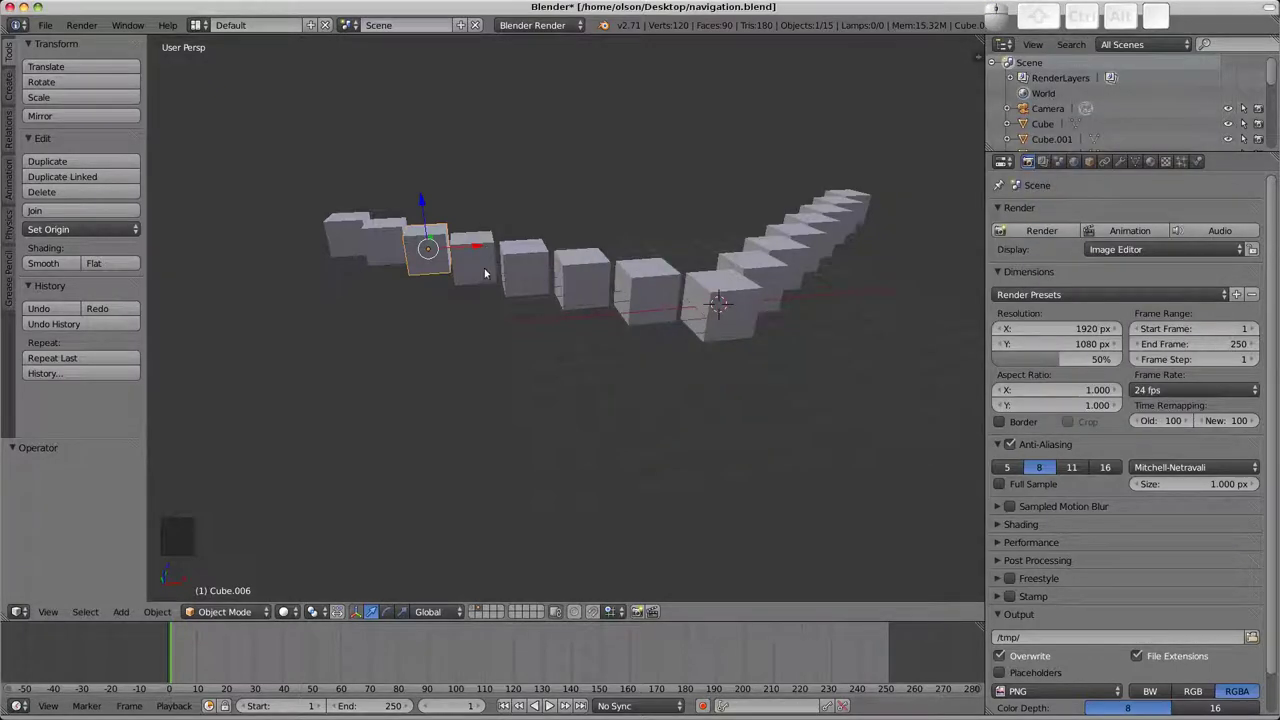
{"action": "middle_click_drag", "start_coordinate": [480, 266], "coordinate": [508, 290], "text": "shift"}
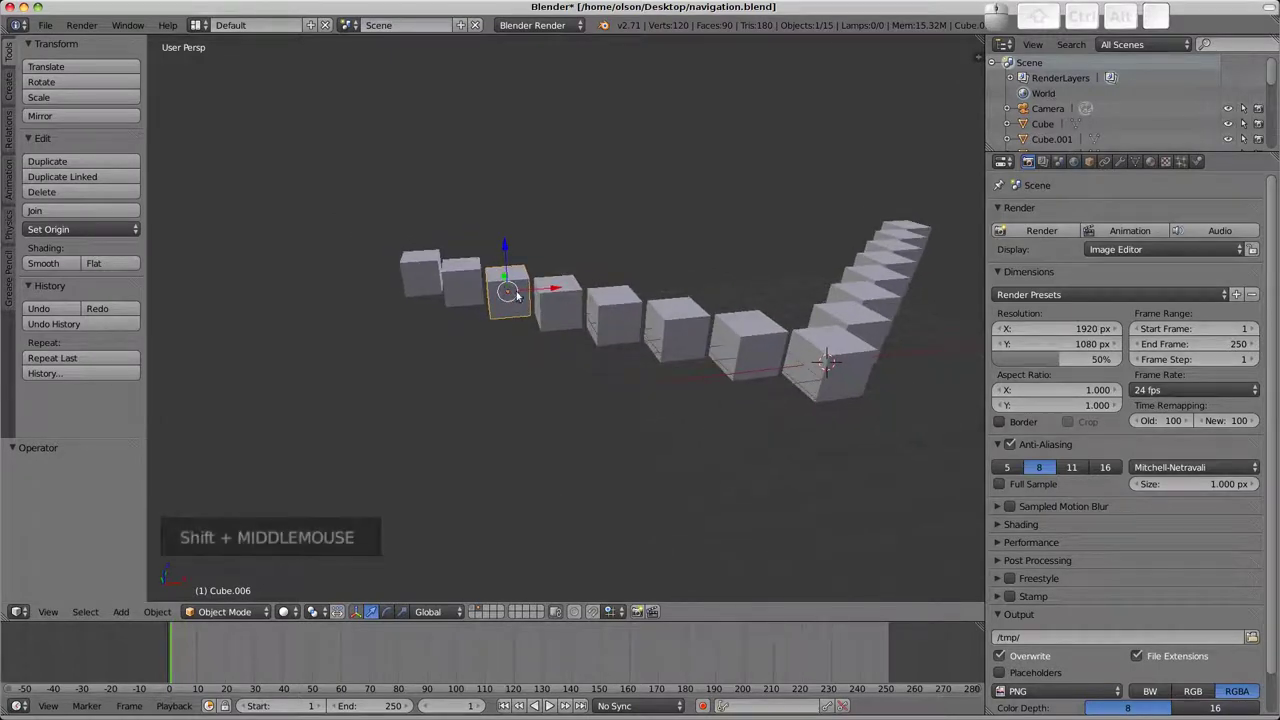
{"action": "scroll", "coordinate": [508, 292], "scroll_direction": "up", "scroll_amount": 11}
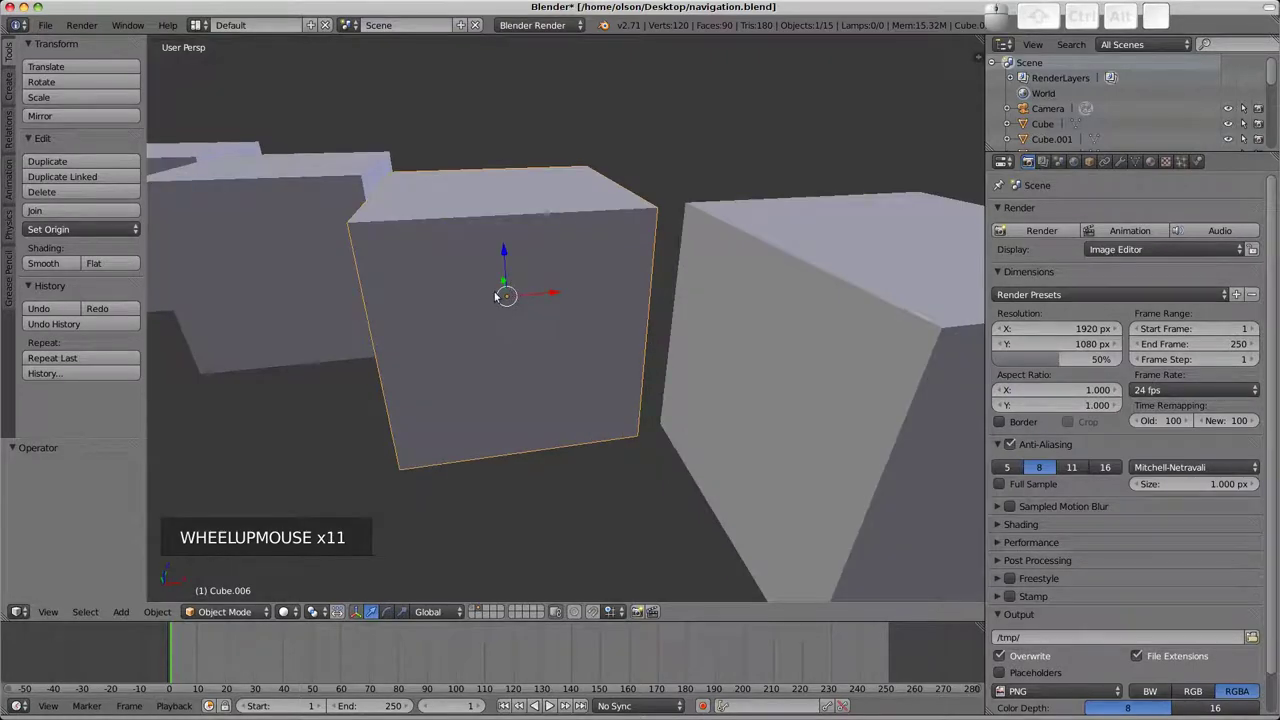
{"action": "middle_click_drag", "start_coordinate": [508, 290], "coordinate": [537, 322]}
{"action": "scroll", "coordinate": [536, 316], "scroll_direction": "down", "scroll_amount": 11}
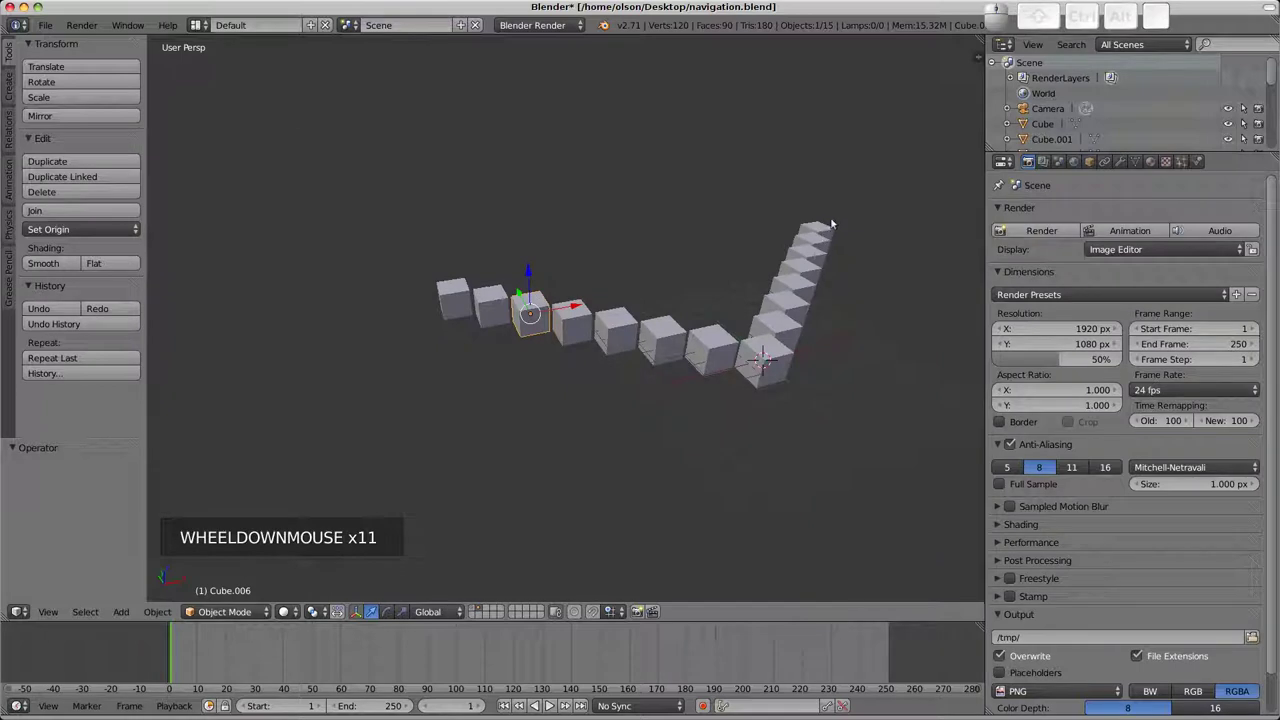
{"action": "scroll", "coordinate": [819, 230], "scroll_direction": "up", "scroll_amount": 16}
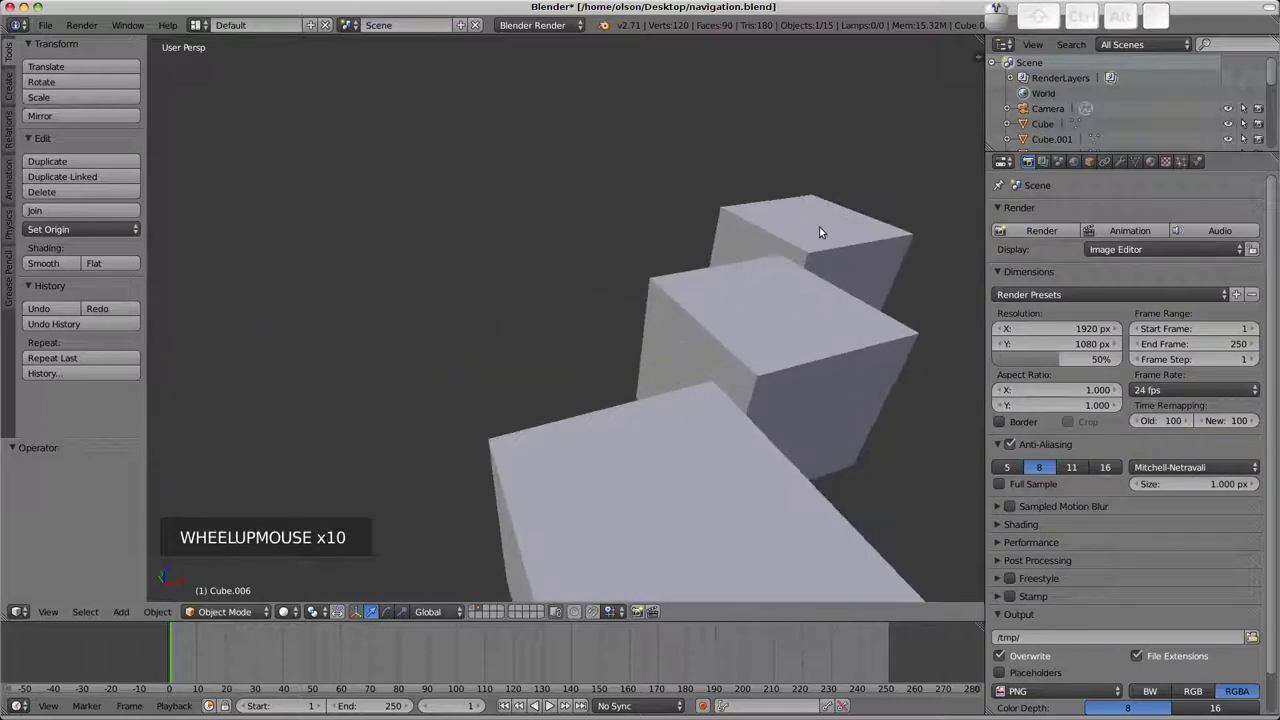
Orbit around nearby cubes until the row is edge-on, then reopen the preferences.
{"action": "middle_click_drag", "start_coordinate": [784, 245], "coordinate": [714, 259]}
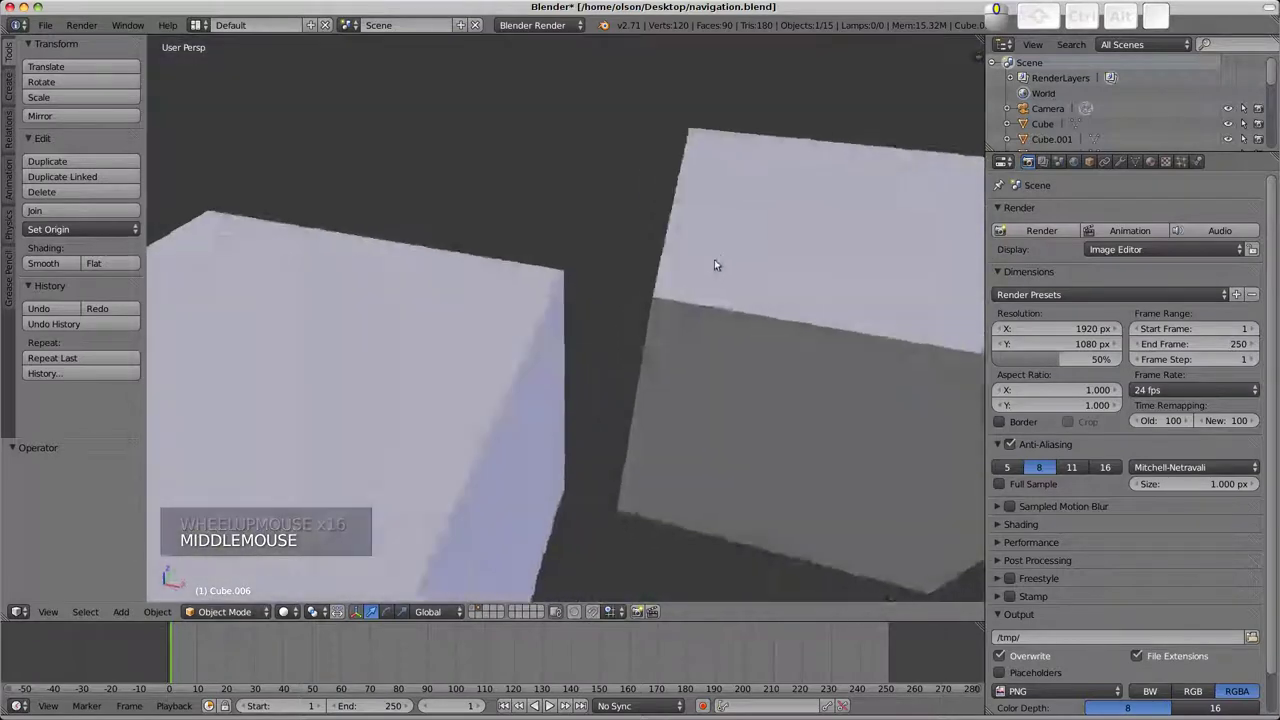
{"action": "scroll", "coordinate": [712, 256], "scroll_direction": "down", "scroll_amount": 12}
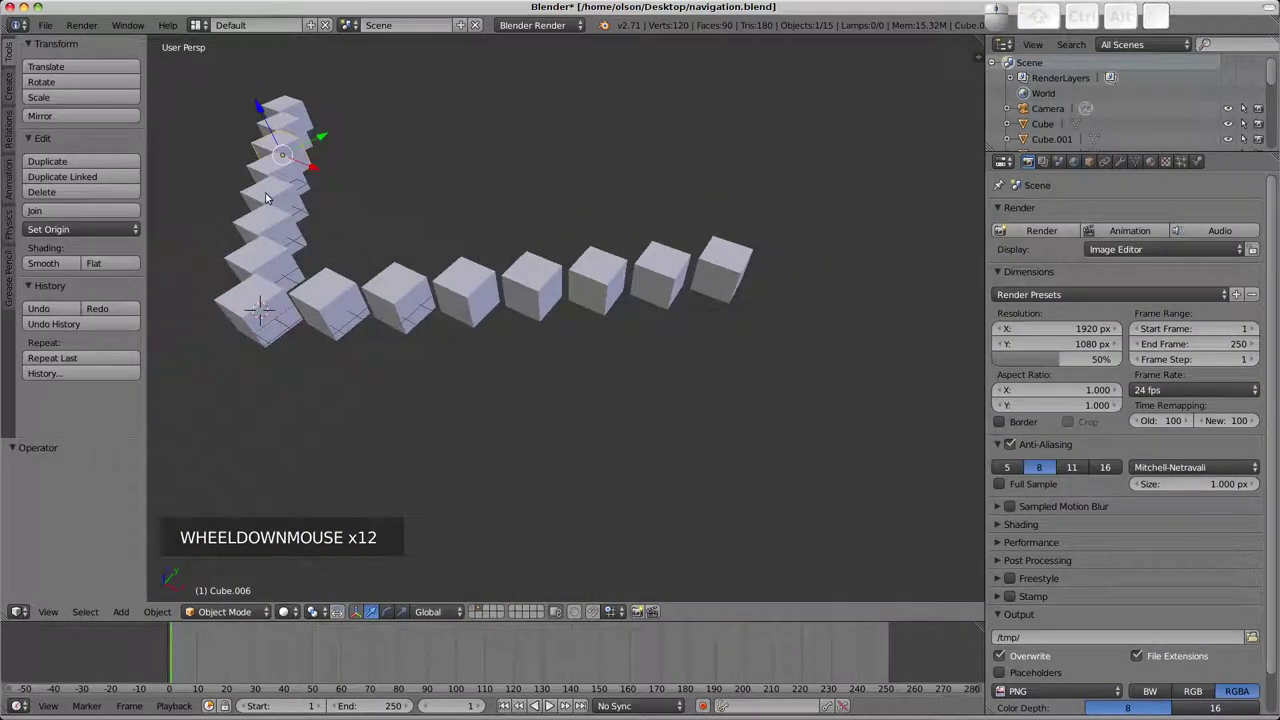
{"action": "middle_click_drag", "start_coordinate": [266, 198], "coordinate": [574, 272]}
{"action": "scroll", "coordinate": [603, 172], "scroll_direction": "down", "scroll_amount": 3}
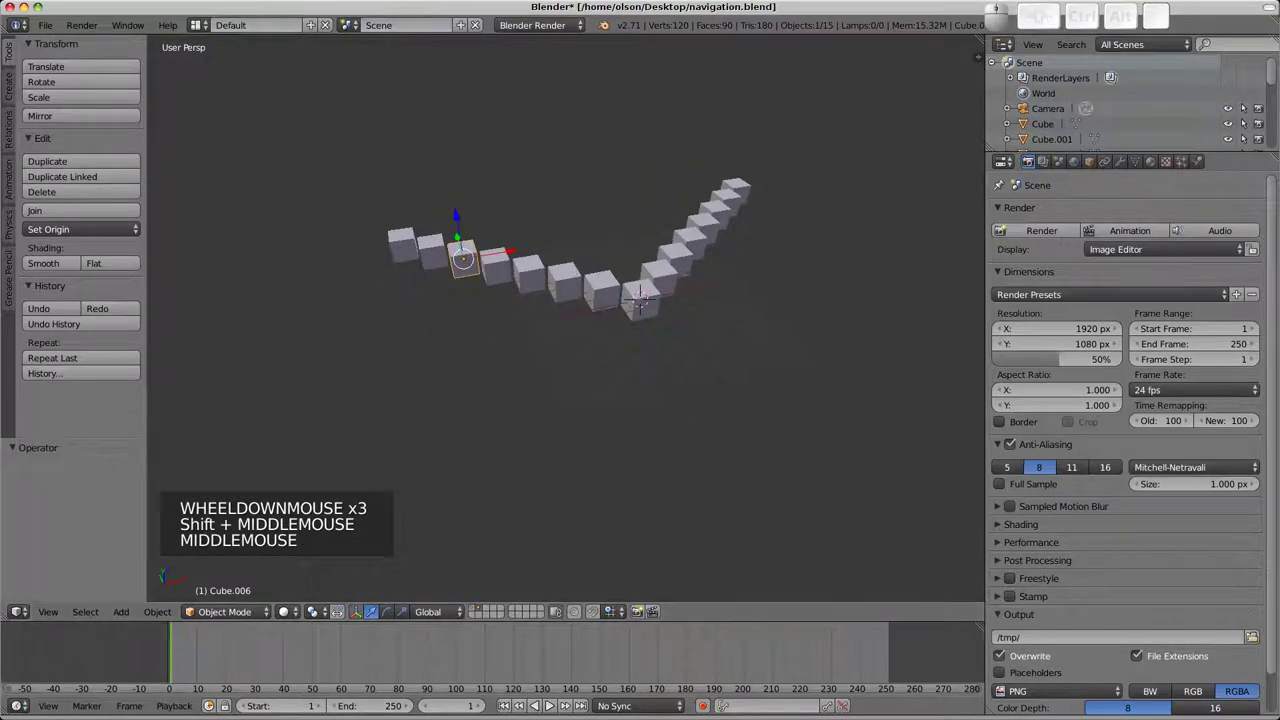
{"action": "key", "text": "ctrl+alt+u"}
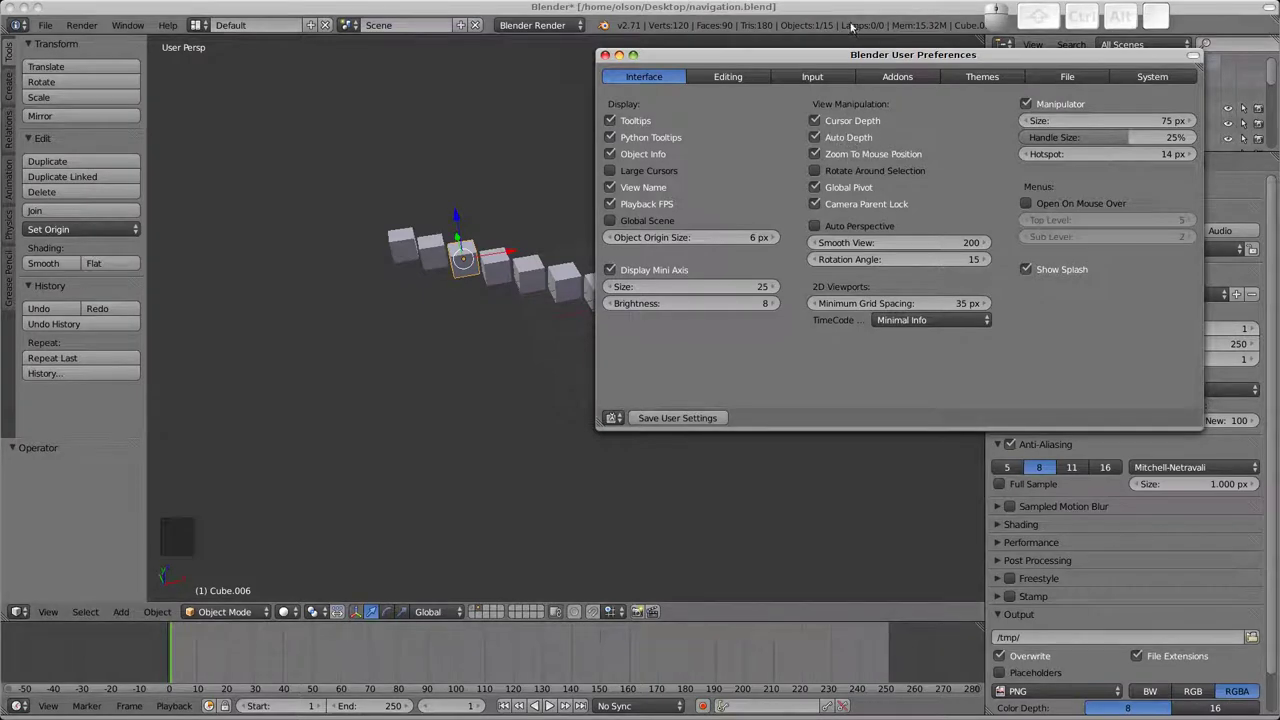
Hide the preferences, Ctrl+middle-drag to zoom smoothly on the cube row, then reopen preferences.
{"action": "left_click", "coordinate": [823, 112]}
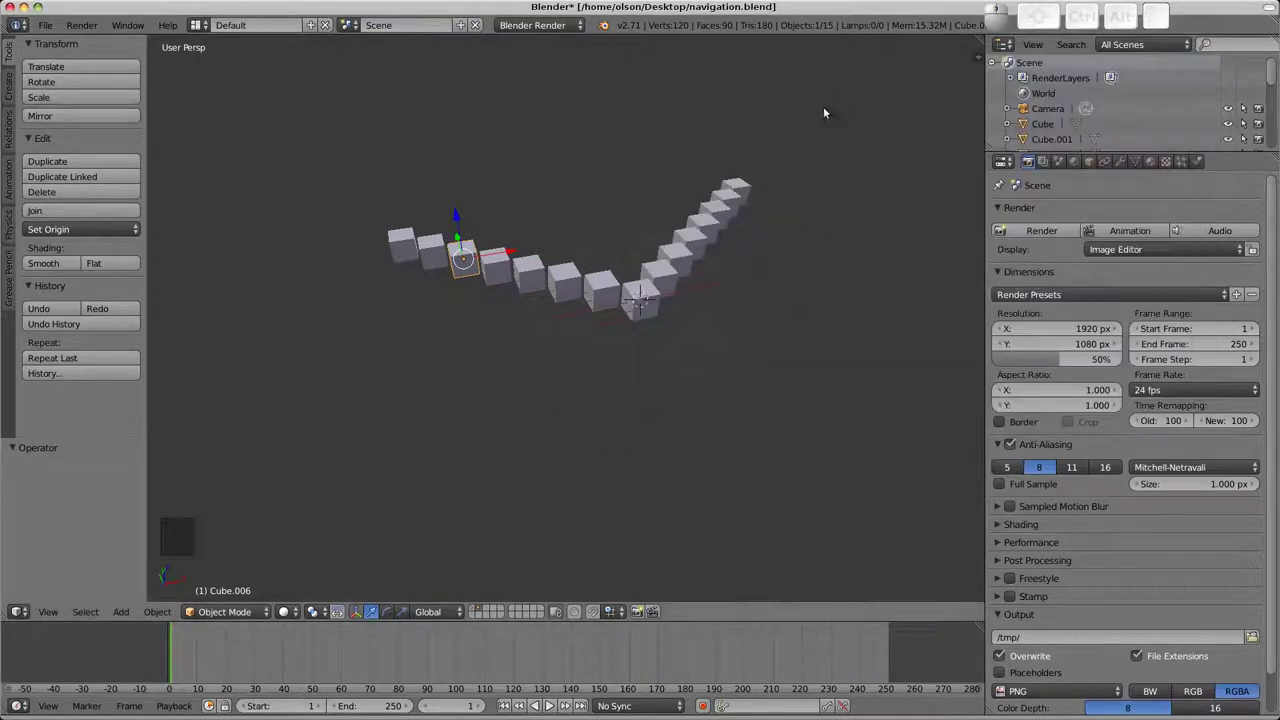
{"action": "key", "text": "ctrl"}
{"action": "middle_click_drag", "start_coordinate": [737, 187], "coordinate": [736, 275], "text": "ctrl"}
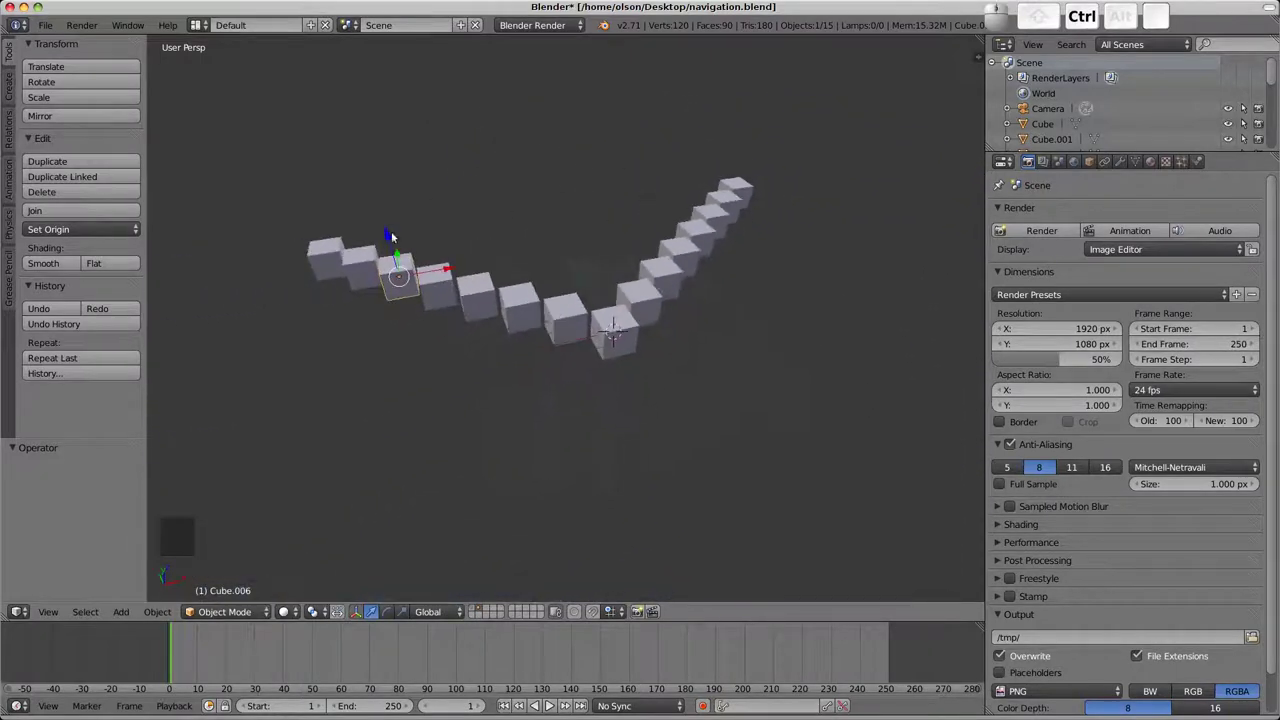
{"action": "mouse_move", "coordinate": [376, 258]}
{"action": "middle_mouse_down", "text": "ctrl"}
{"action": "mouse_move", "coordinate": [354, 229]}
{"action": "mouse_move", "coordinate": [390, 290]}
{"action": "mouse_move", "coordinate": [385, 238]}
{"action": "middle_mouse_up", "text": "ctrl"}
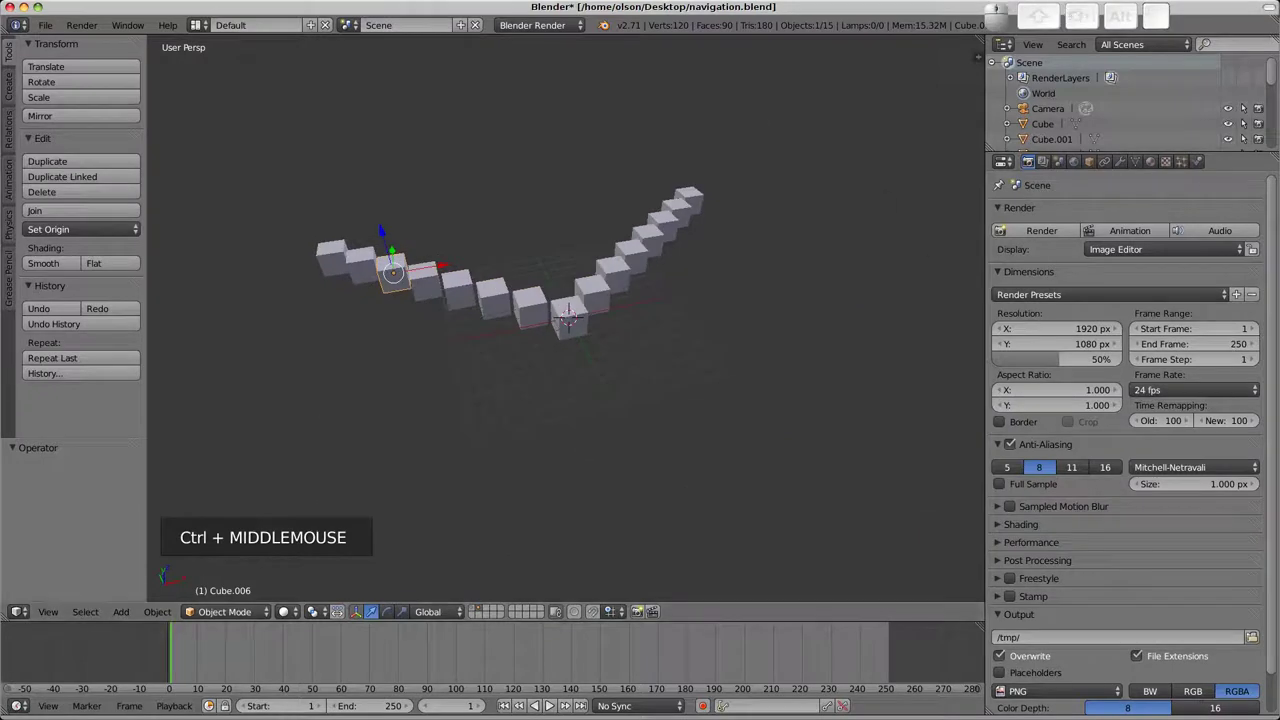
{"action": "key", "text": "ctrl+alt+u"}
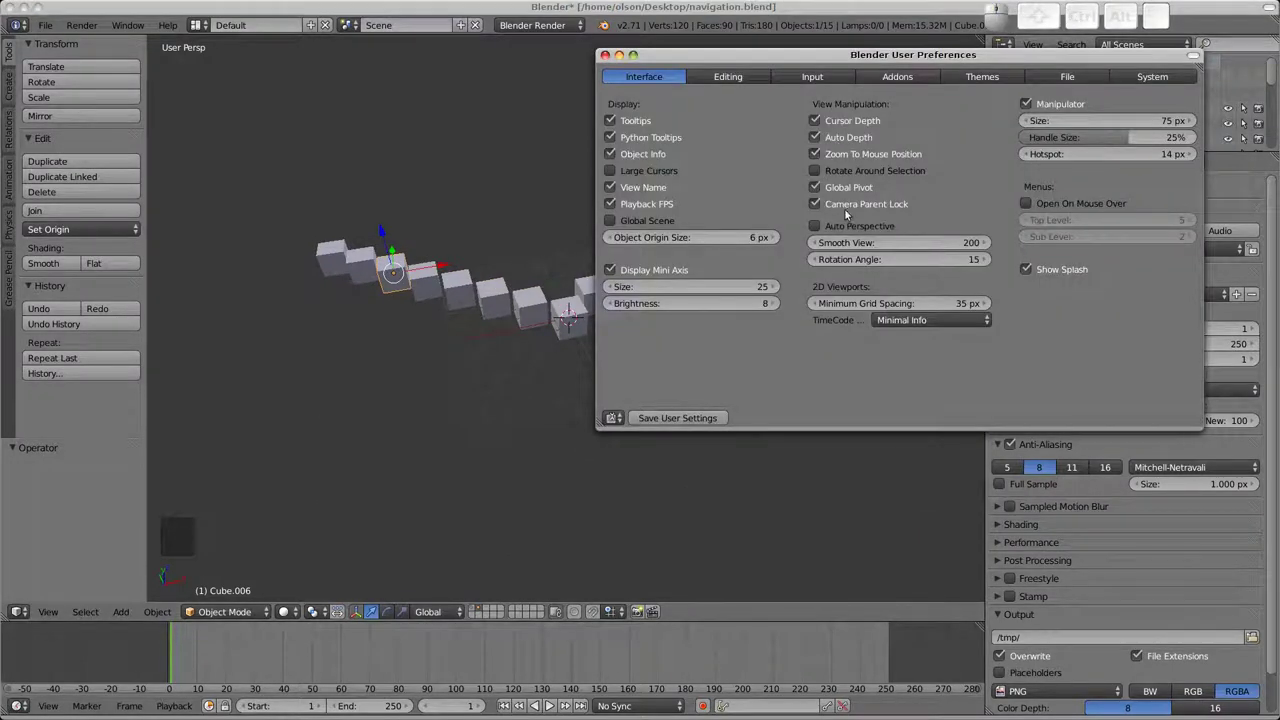